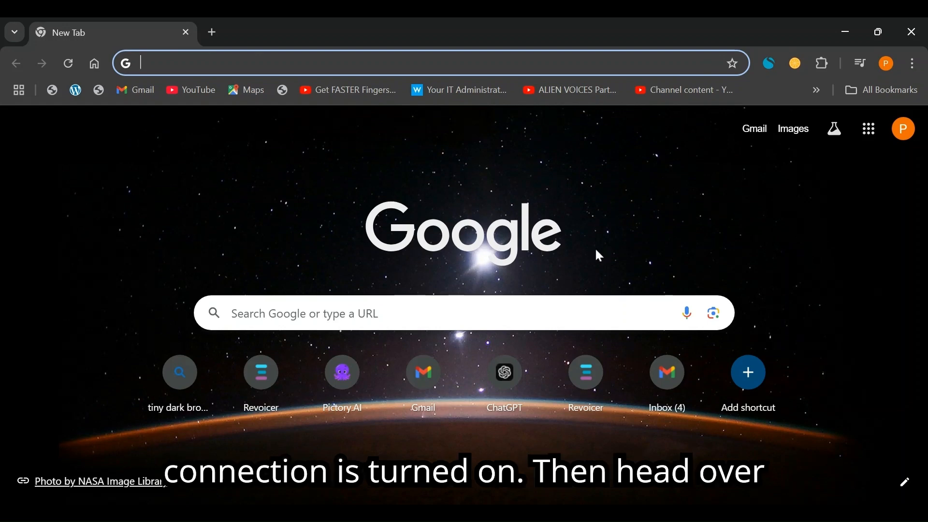
- Open Google Sheets from the Google apps and create a blank spreadsheet
left_click(870, 129)
scroll(836, 271, "down", 5)
scroll(845, 285, "down", 2)
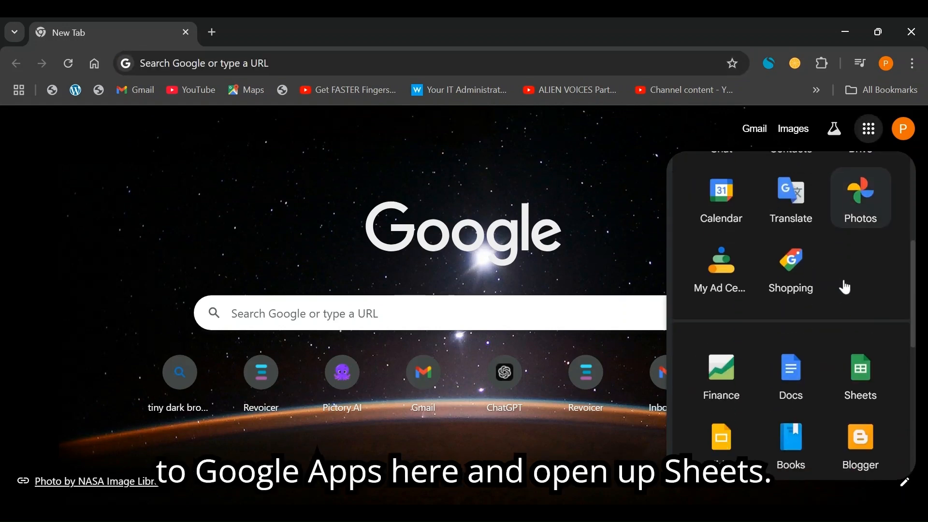
left_click(864, 381)
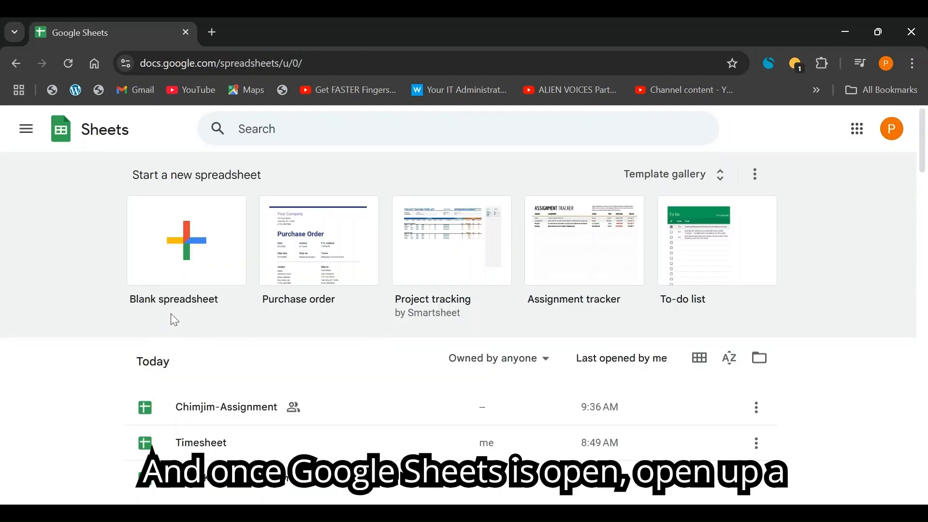
left_click(167, 254)
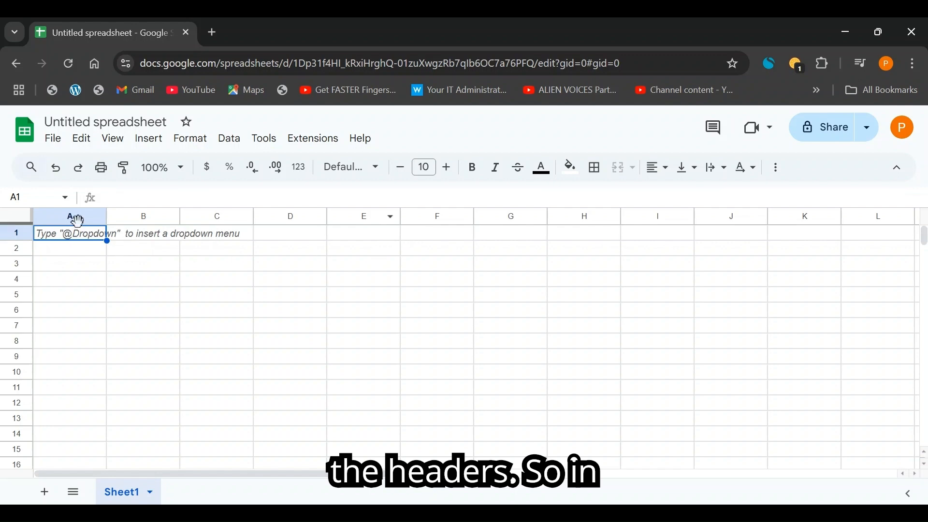
- Widen column A slightly and enter the header "Ticker" in cell A1
left_click_drag(107, 216, 118, 216)
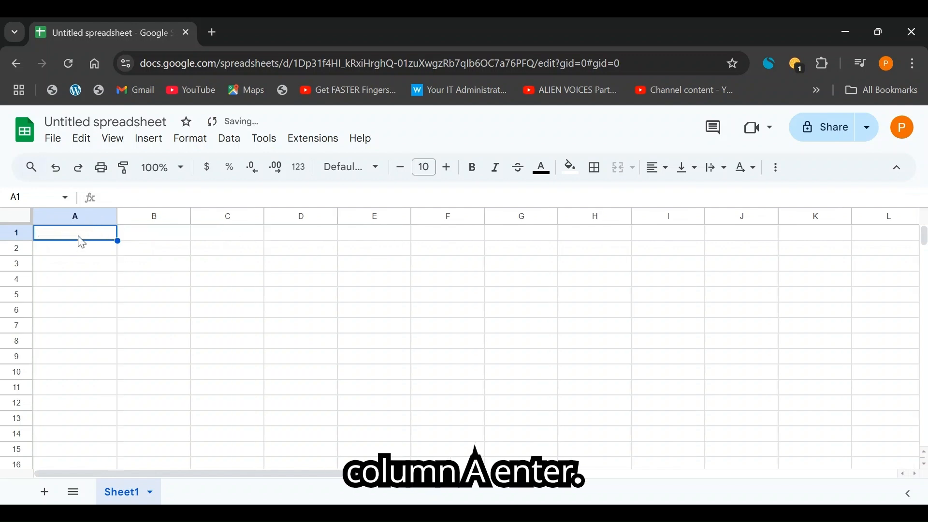
type("Tic")
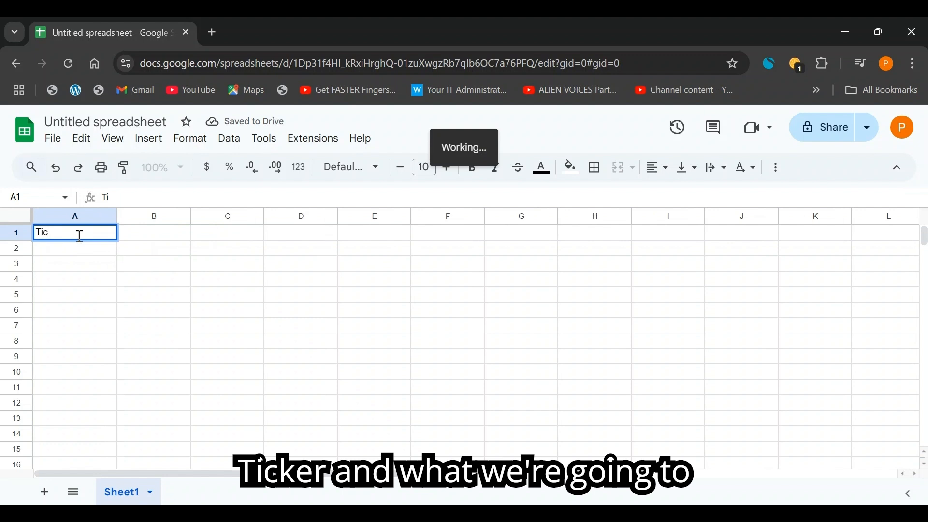
type("ker")
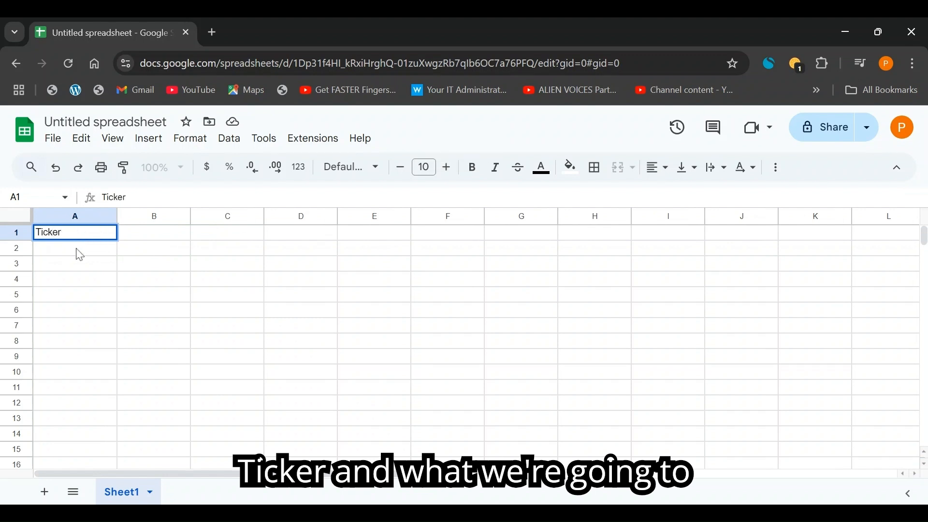
key("Return")
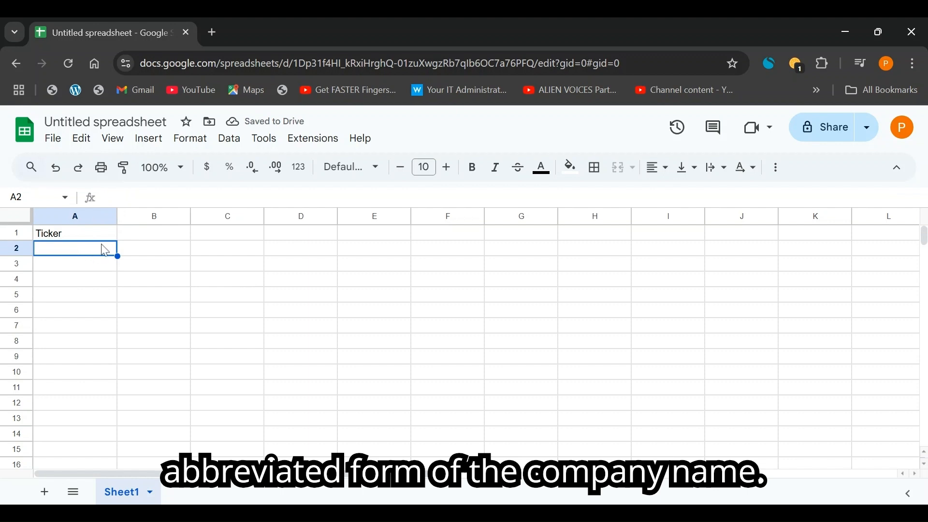
- Enter the headers "Name" in cell B1 and "Current Price" in cell C1
left_click(153, 236)
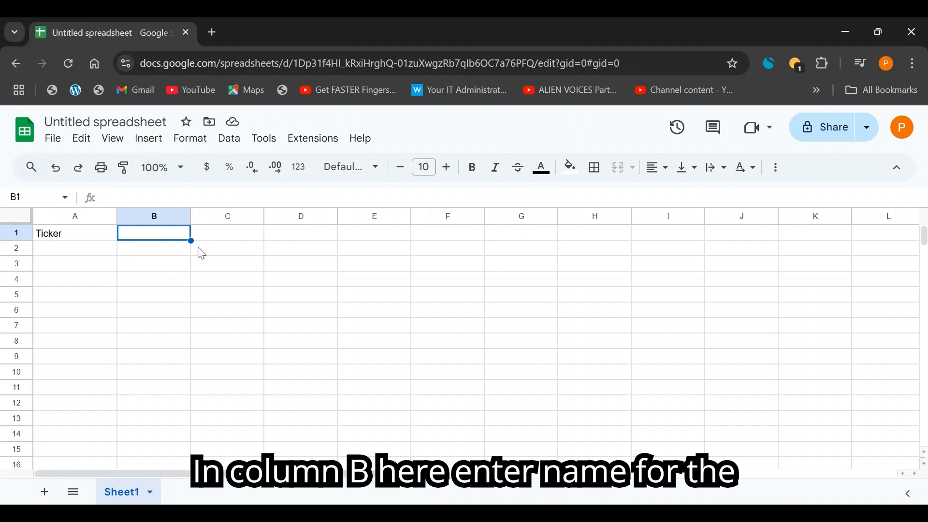
type("Name")
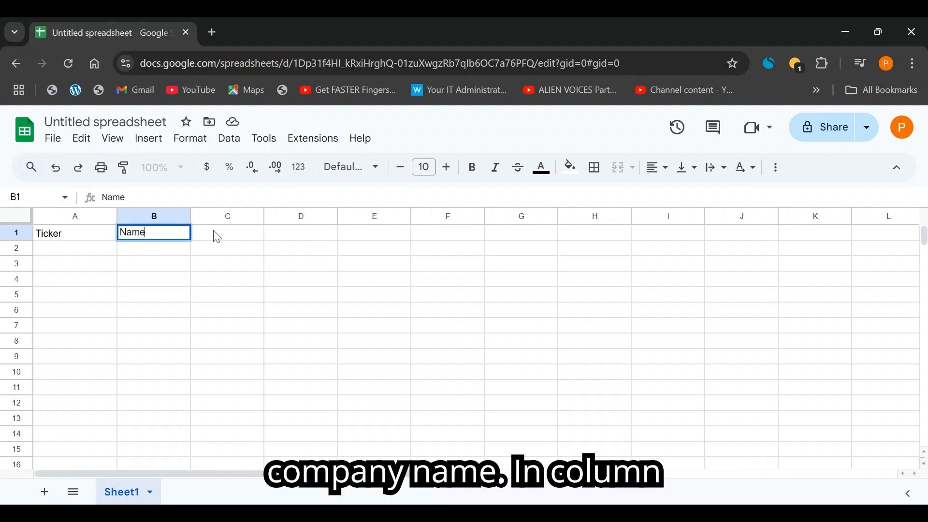
left_click(213, 235)
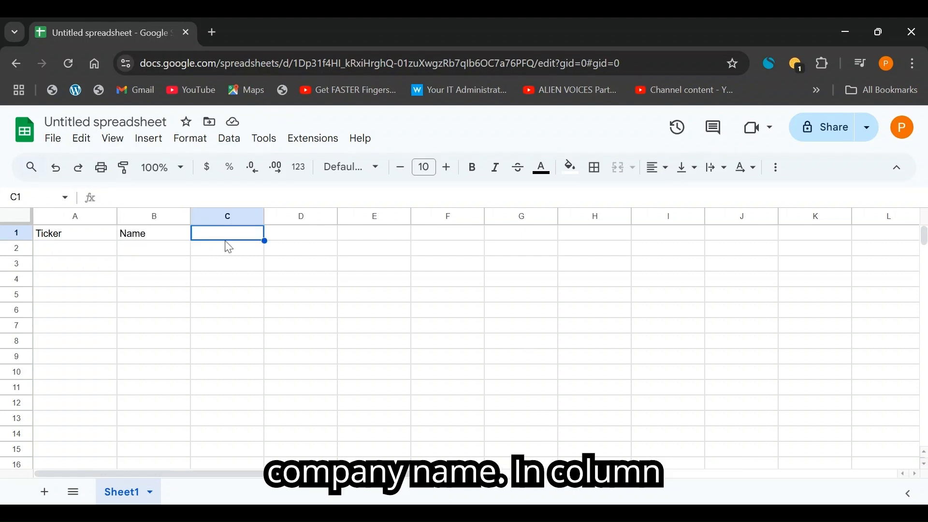
type("Current")
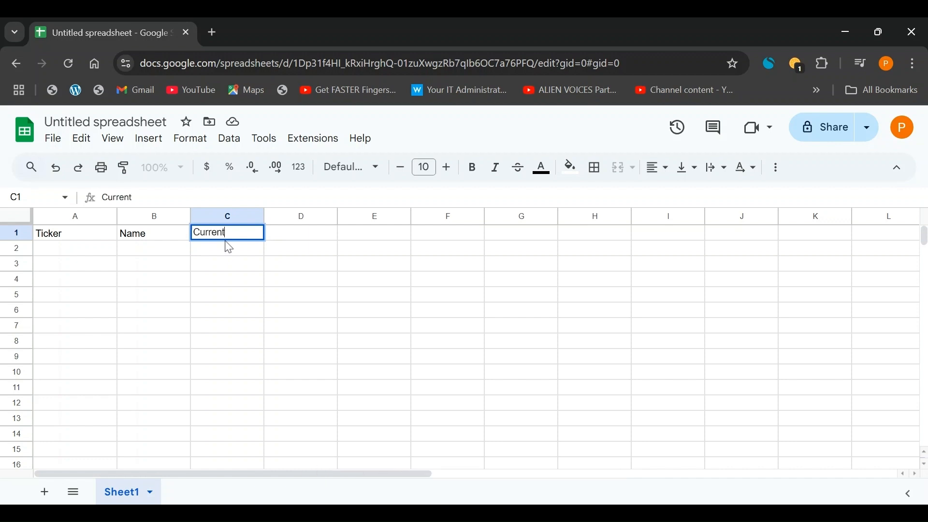
type(" Price")
key("Tab")
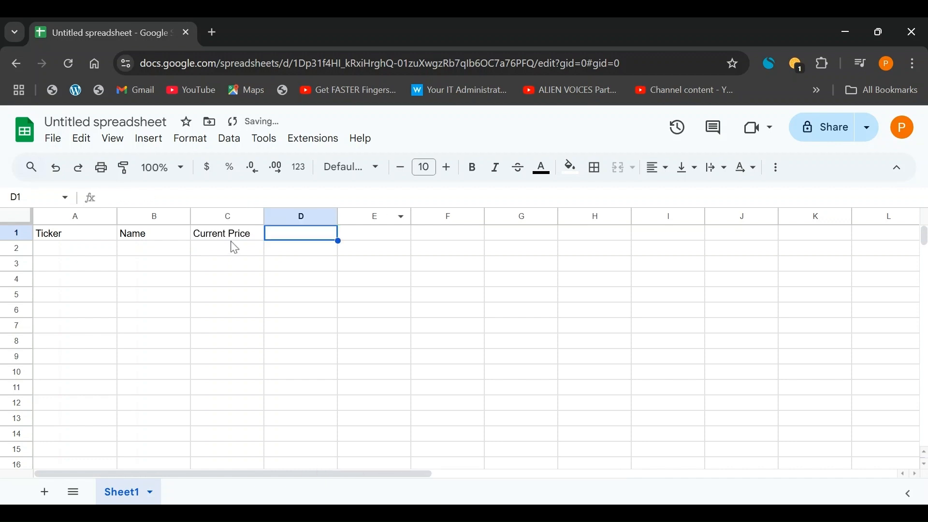
- Enter the headers "Daily Change" in cell D1 and "Percent Change" in cell E1
type("Dai")
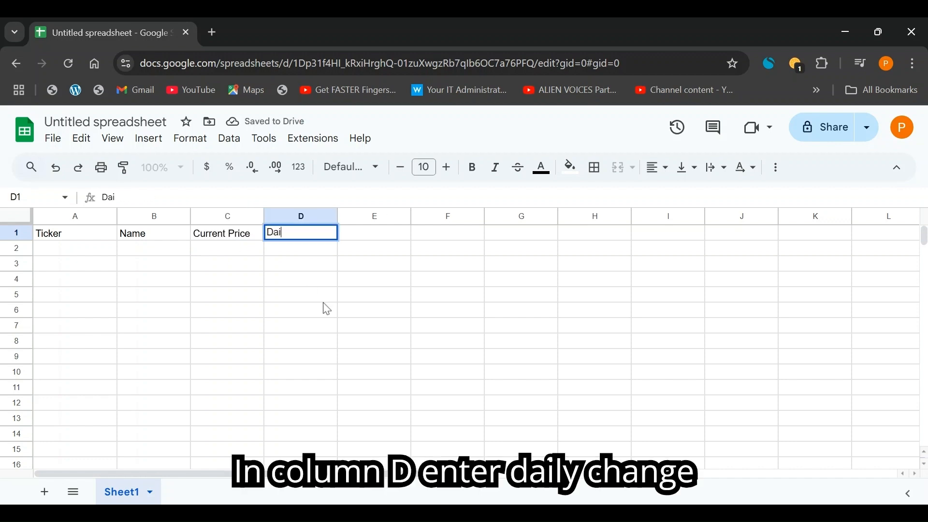
type("ly Change")
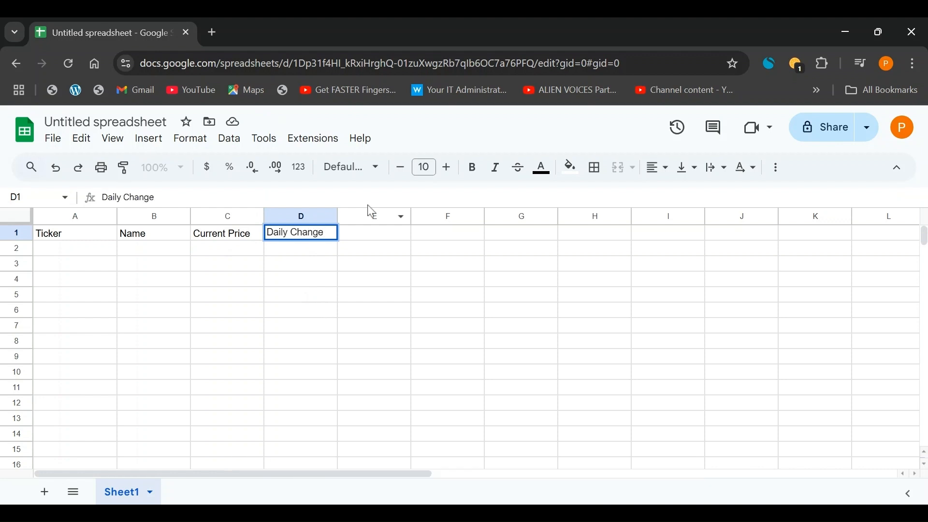
left_click(377, 236)
type("Pe")
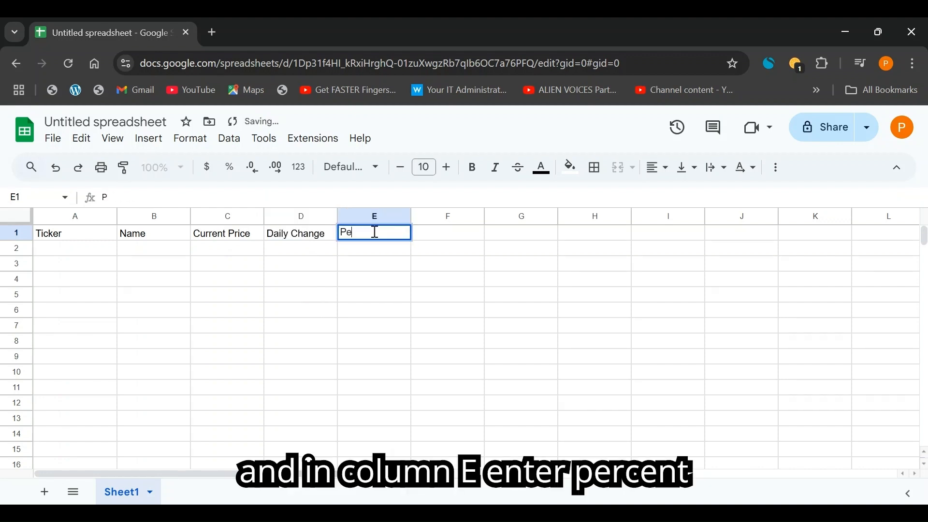
type("rcent Change")
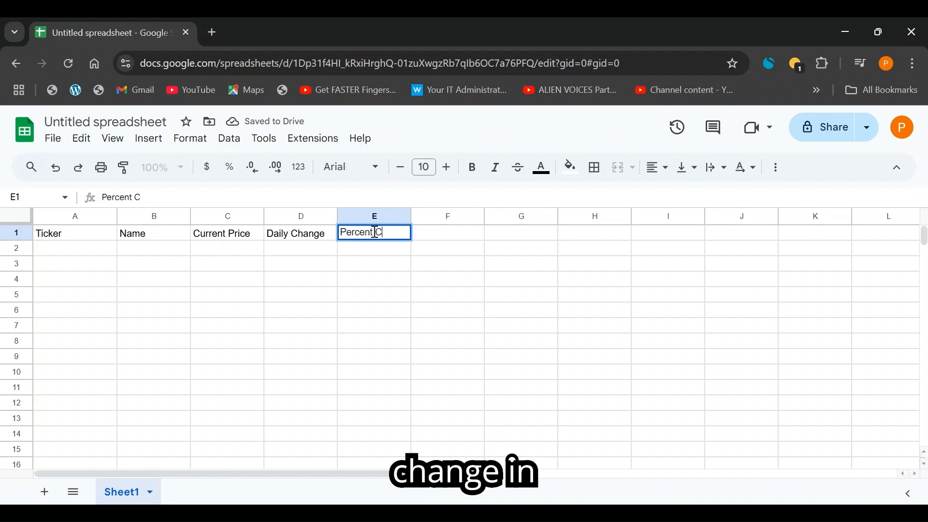
- Enter the headers "Market Cap" in cell F1 and "PE Ratio" in cell G1
left_click(444, 241)
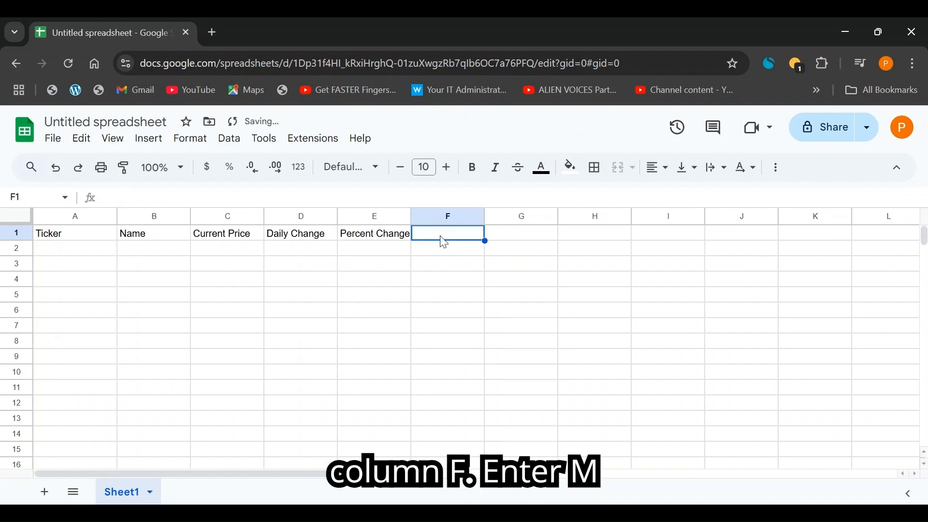
type("Mar")
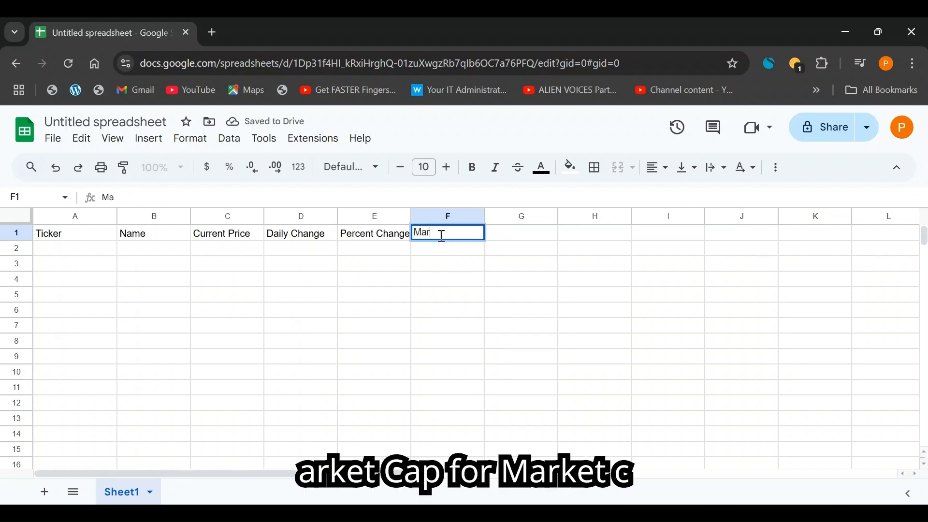
type("ket Cap")
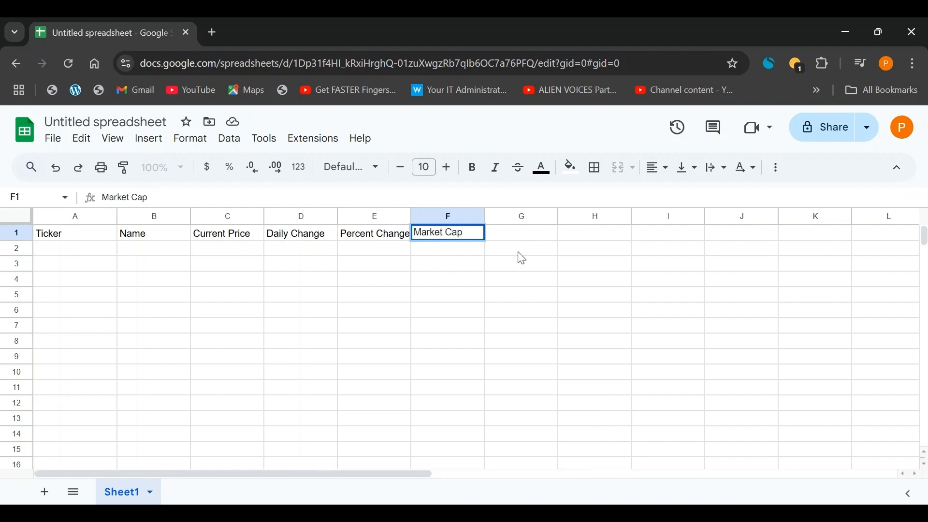
left_click(531, 237)
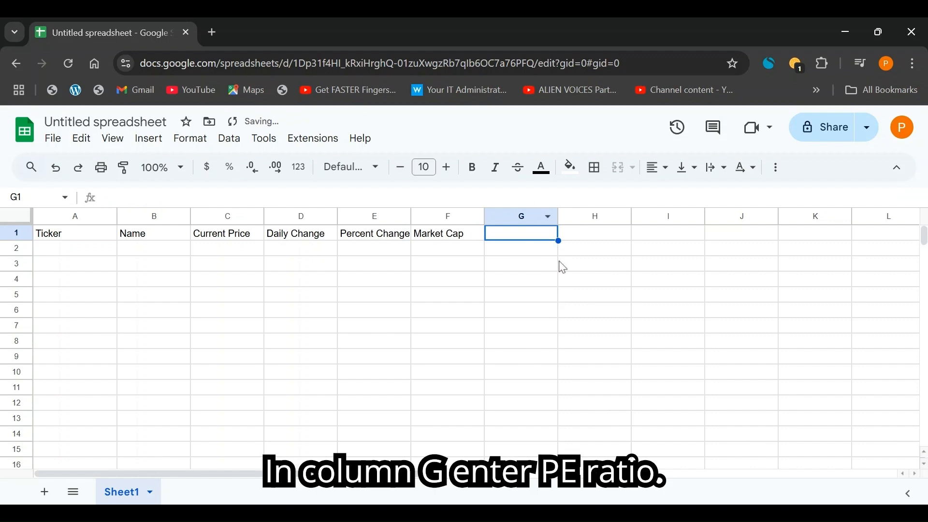
type("PE Ratio")
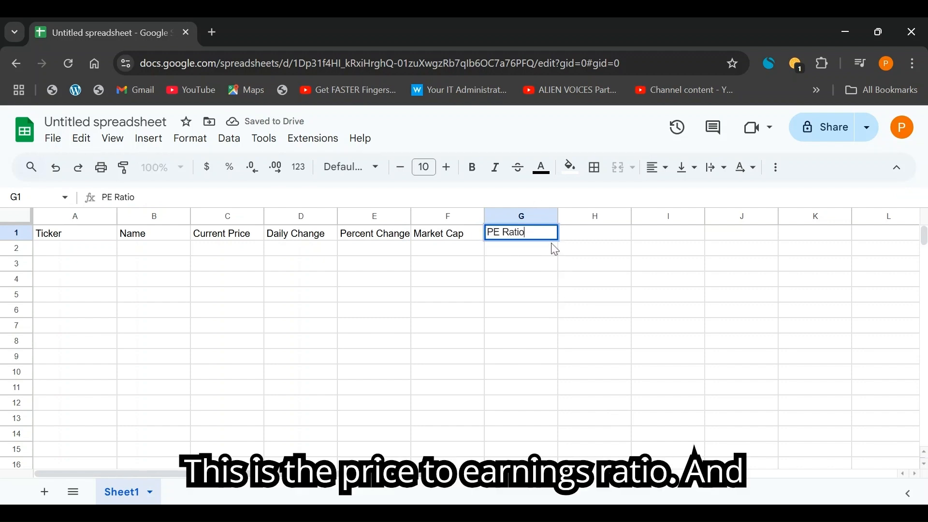
key("Return")
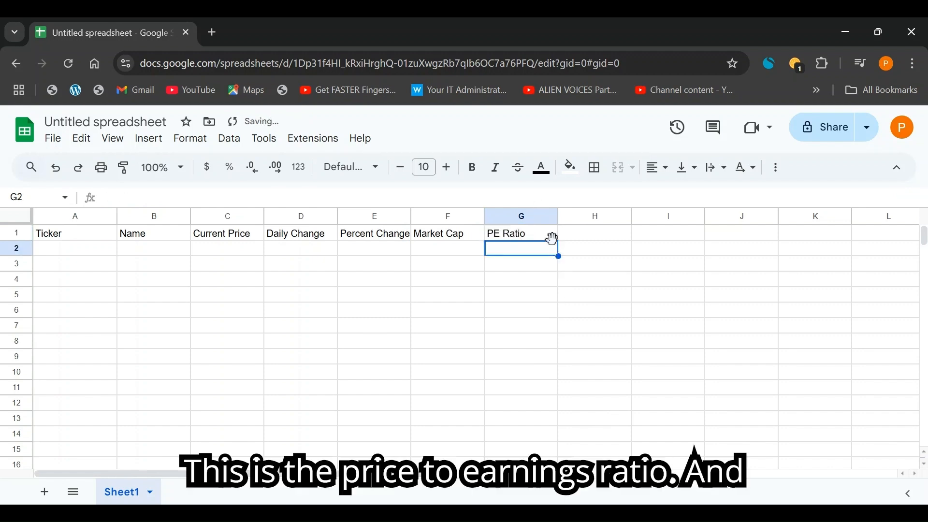
- Enter the header "1 Year Chart" in cell H1
left_click(587, 236)
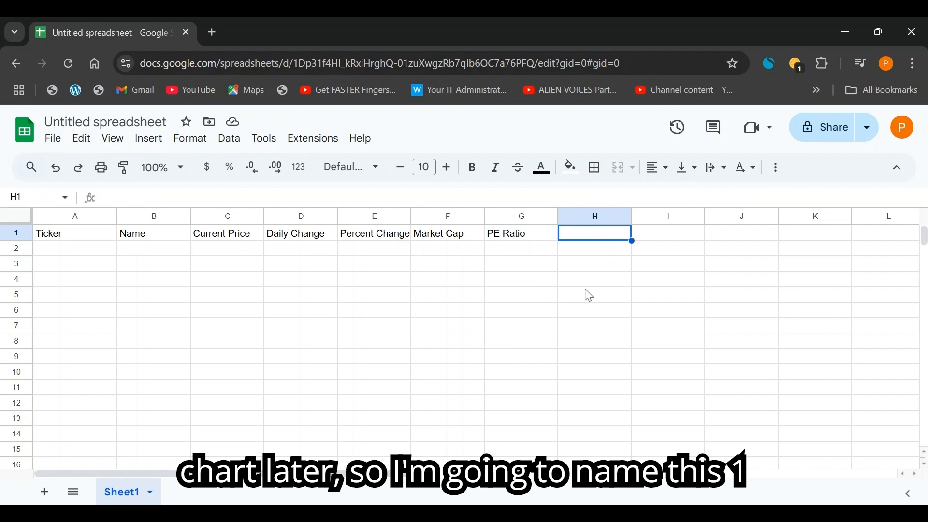
type("1 Y")
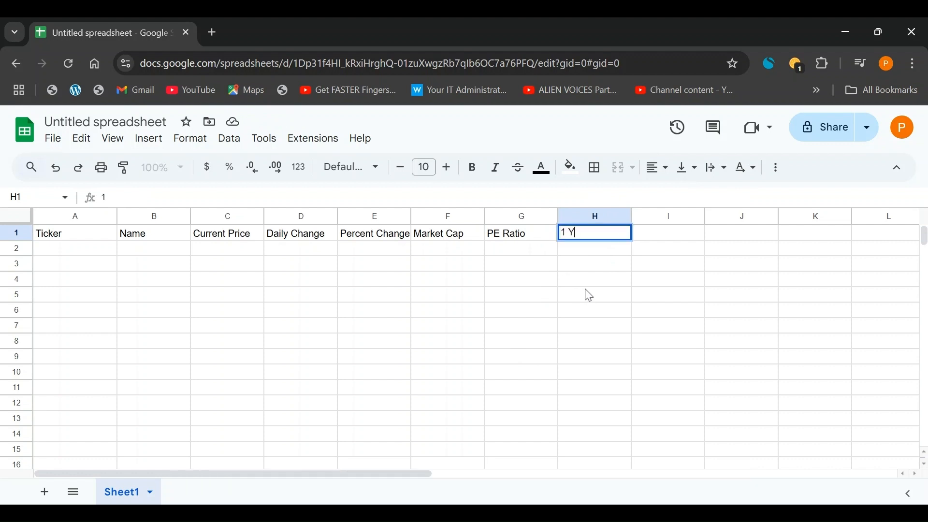
type("ear Chart")
key("Return")
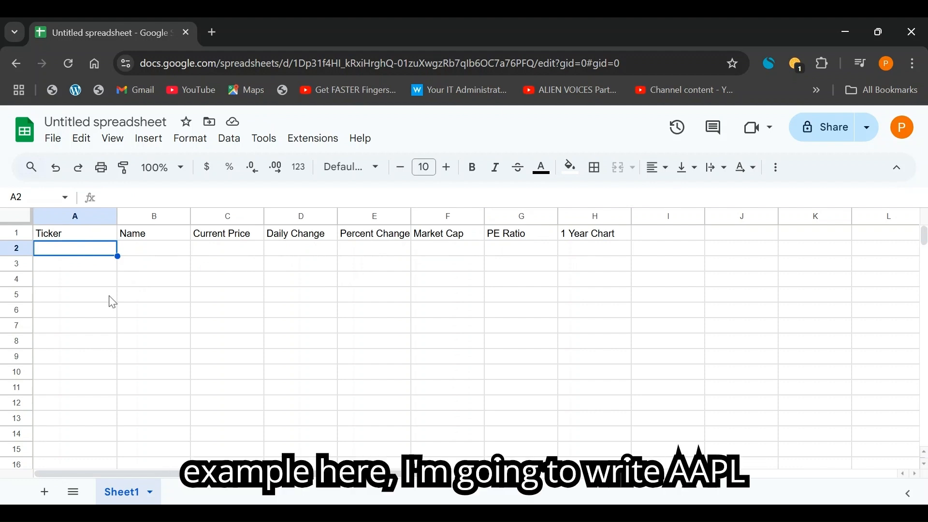
- Enter the ticker "AAPL" in cell A2 and the company name "APPLE" in cell B2
type("AAPL")
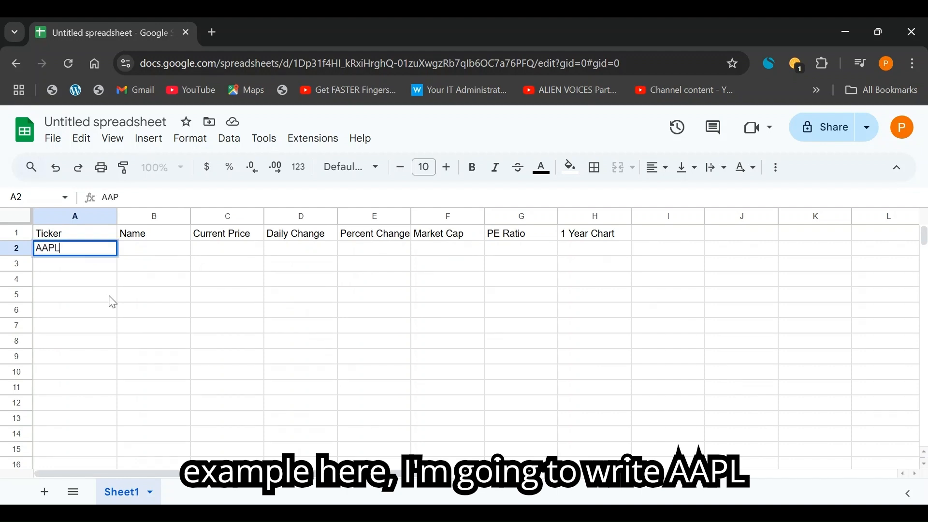
left_click(139, 257)
type("AP")
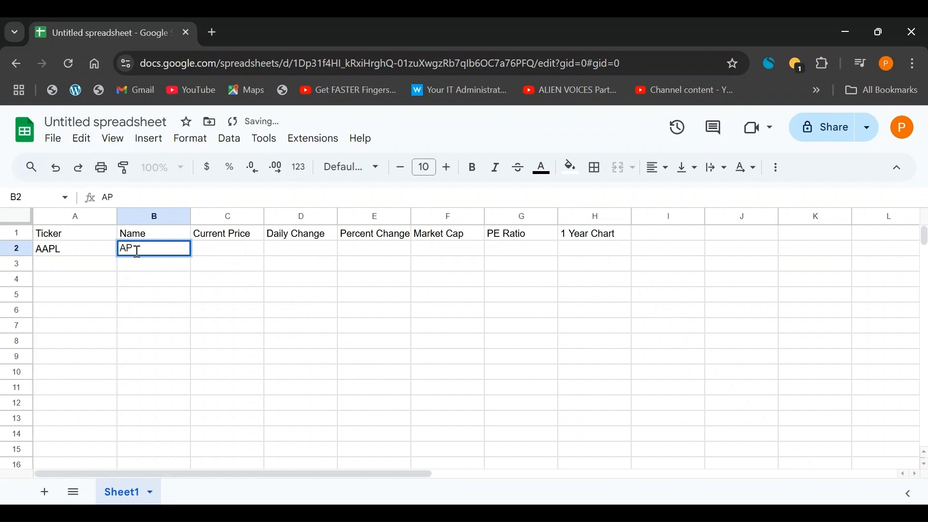
type("PLE")
- Enter the formula =GOOGLEFINANCE(A2, "price") in cell C2 to fetch the current price for the ticker
left_click(202, 250)
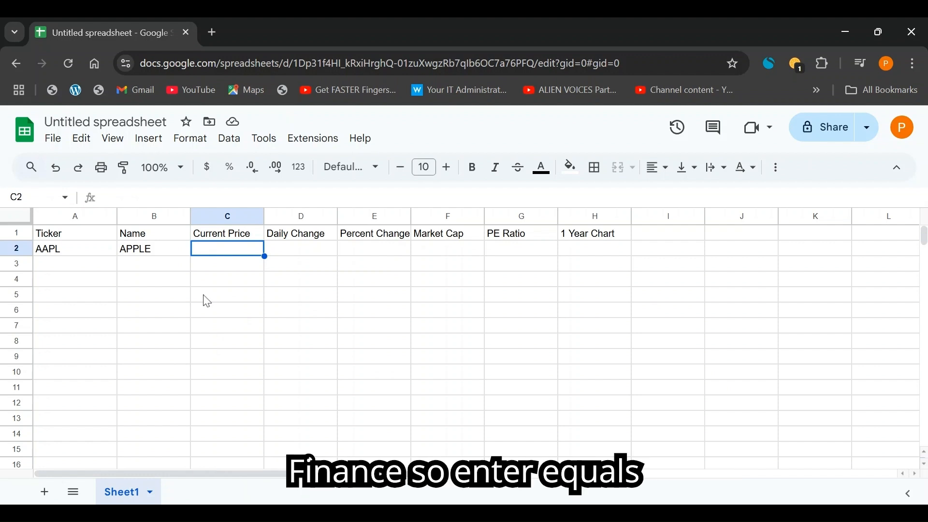
type("=")
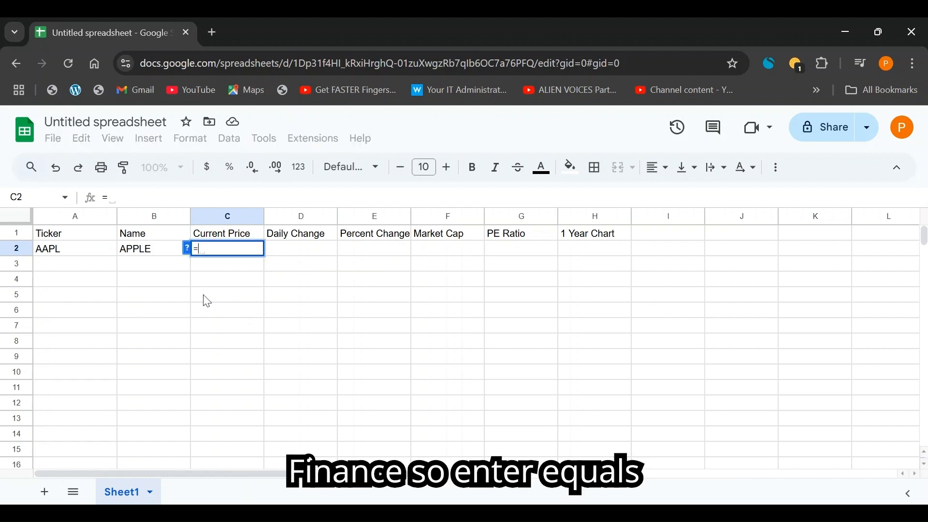
type("GOO")
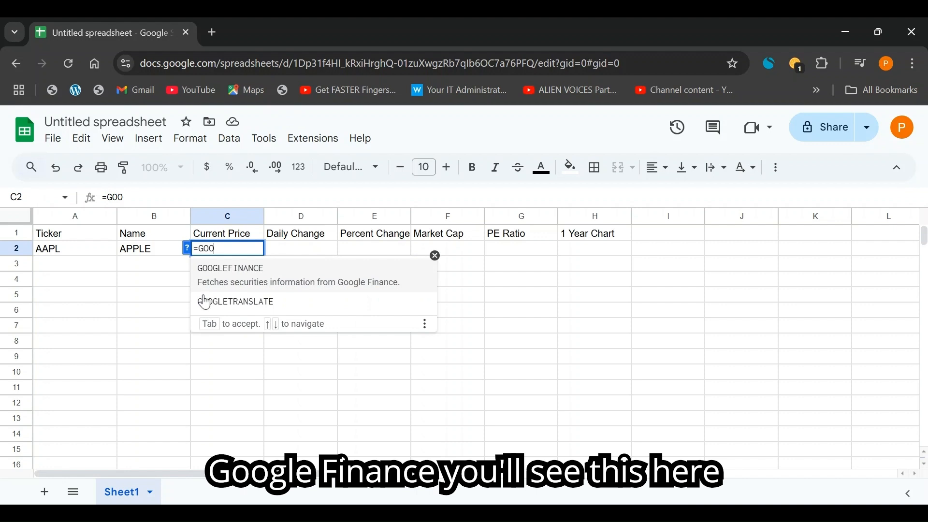
type("GLE")
left_click(234, 269)
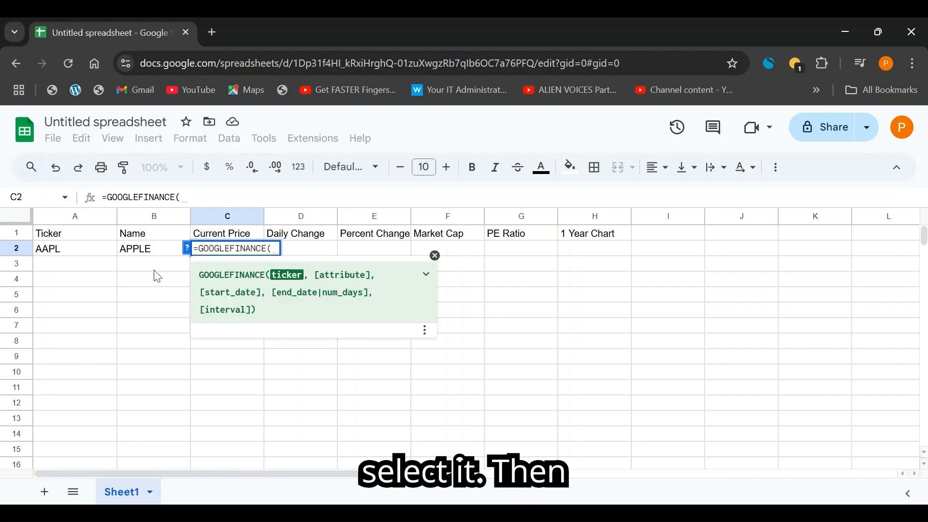
left_click(49, 250)
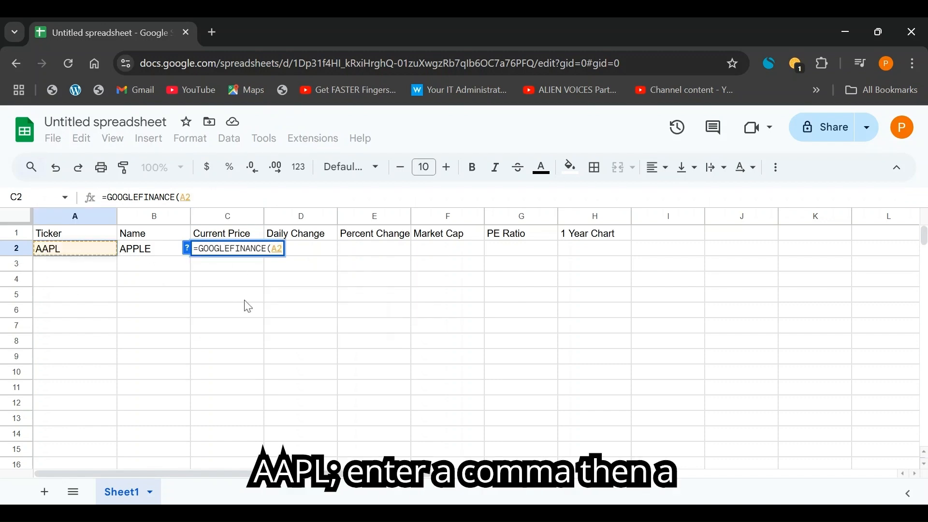
type(",")
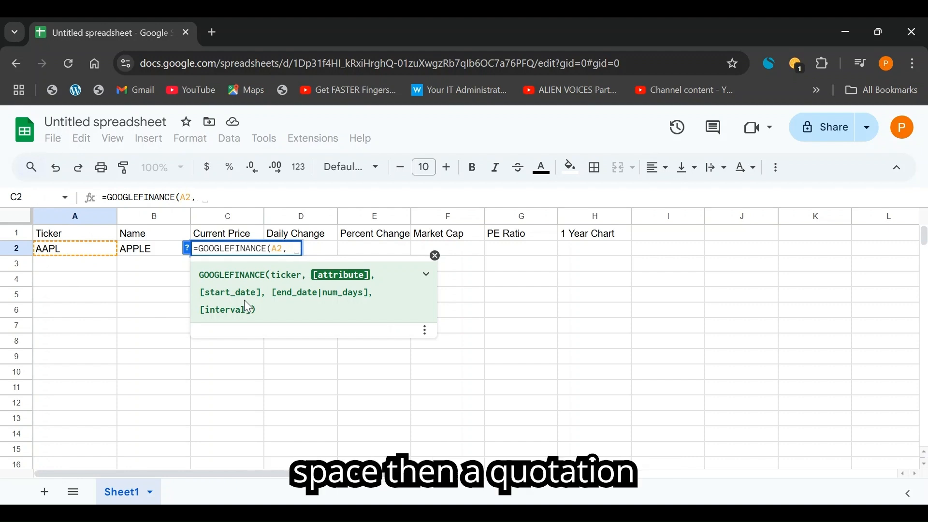
type(" \"")
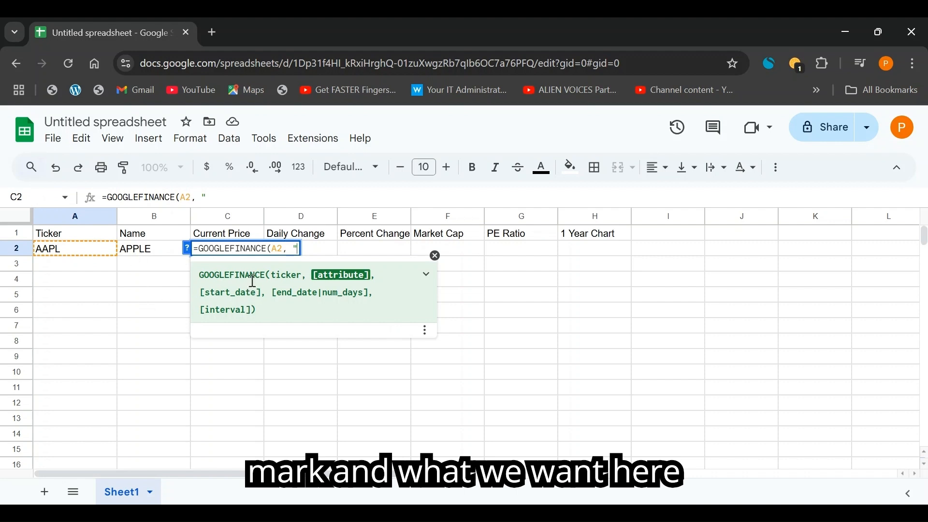
type("p")
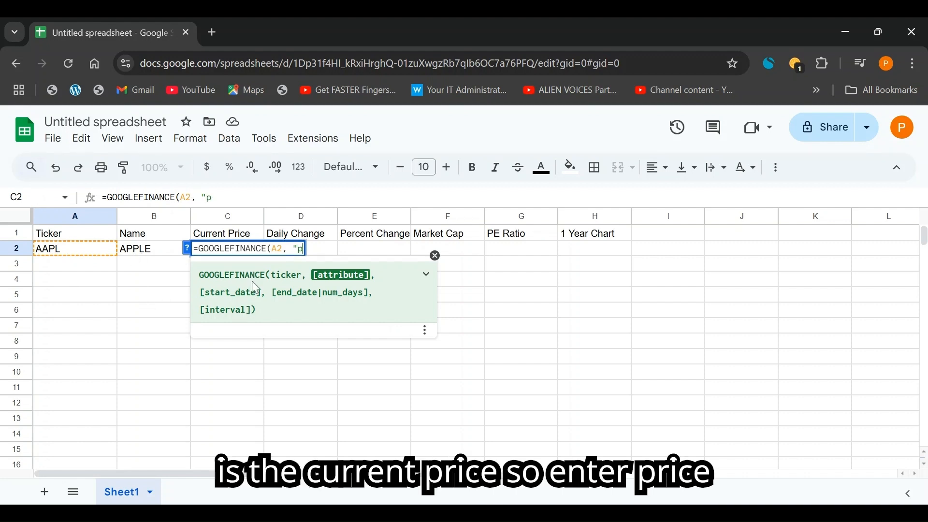
type("rice\"")
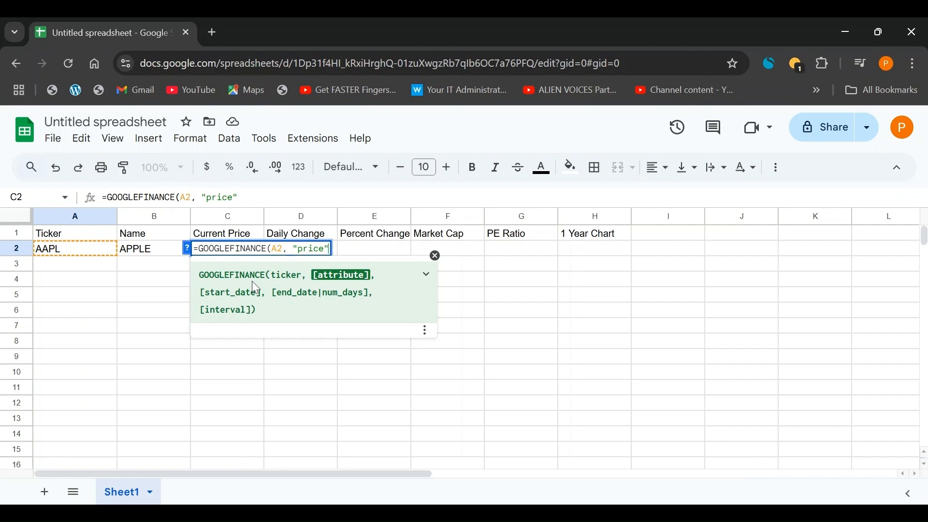
type(")")
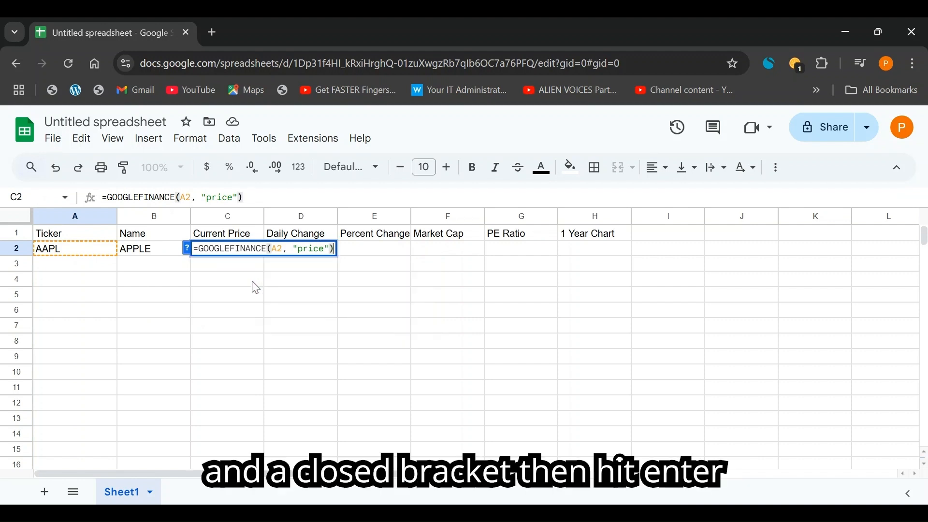
key("Return")
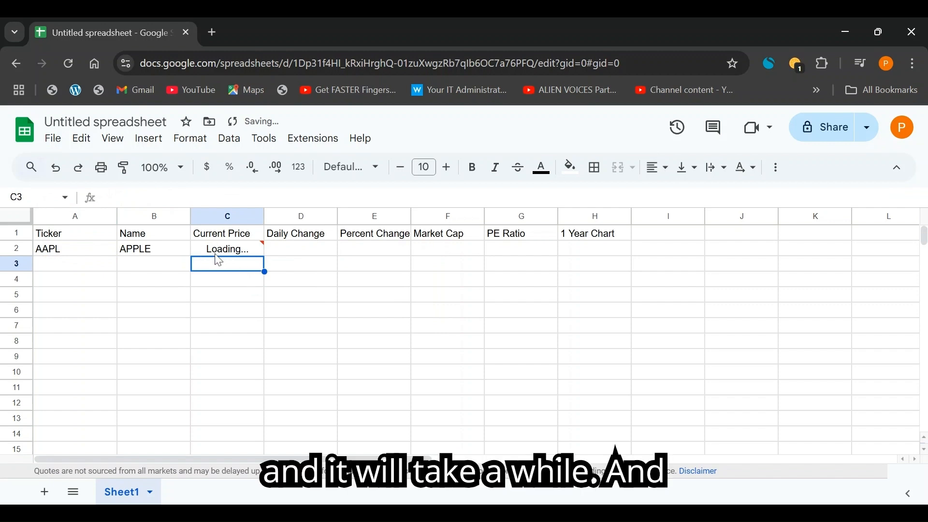
left_click(310, 279)
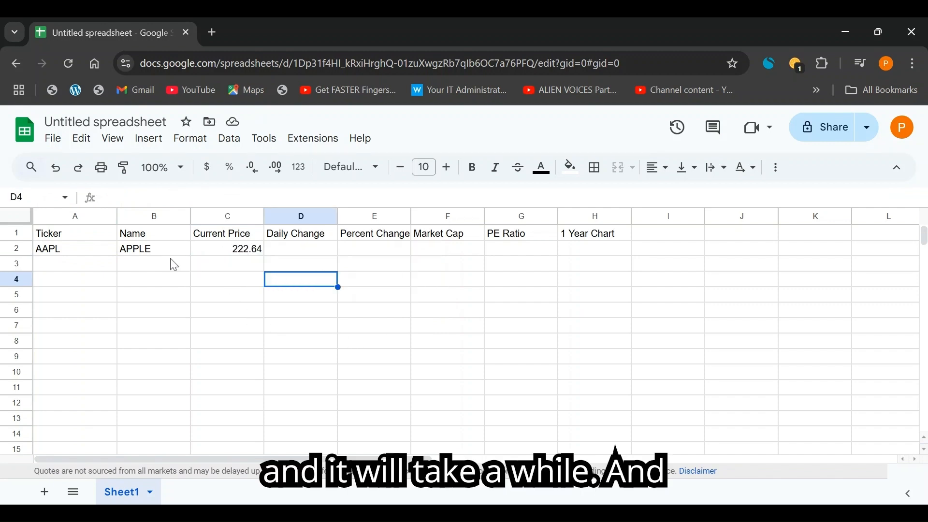
- Enter the formula =GOOGLEFINANCE(A2, "change") in cell D2 to fetch the daily change
left_click(299, 254)
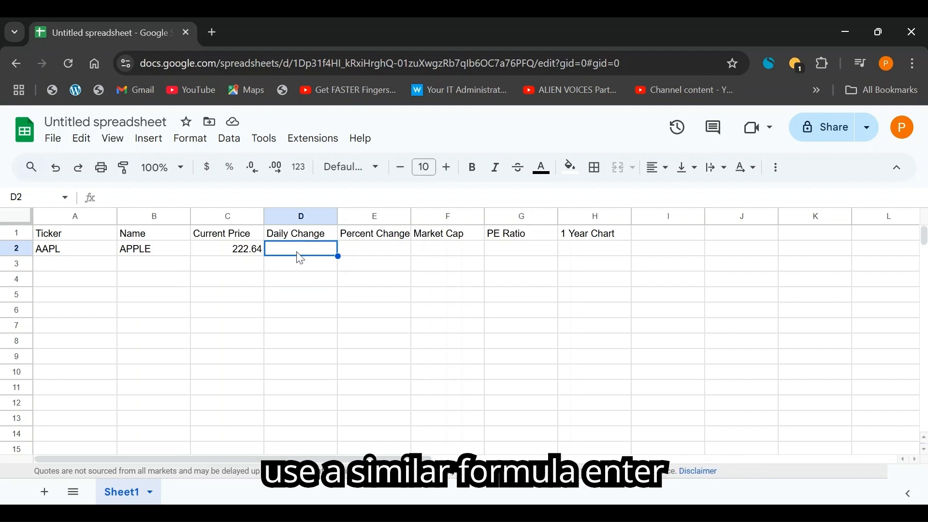
type("=GO")
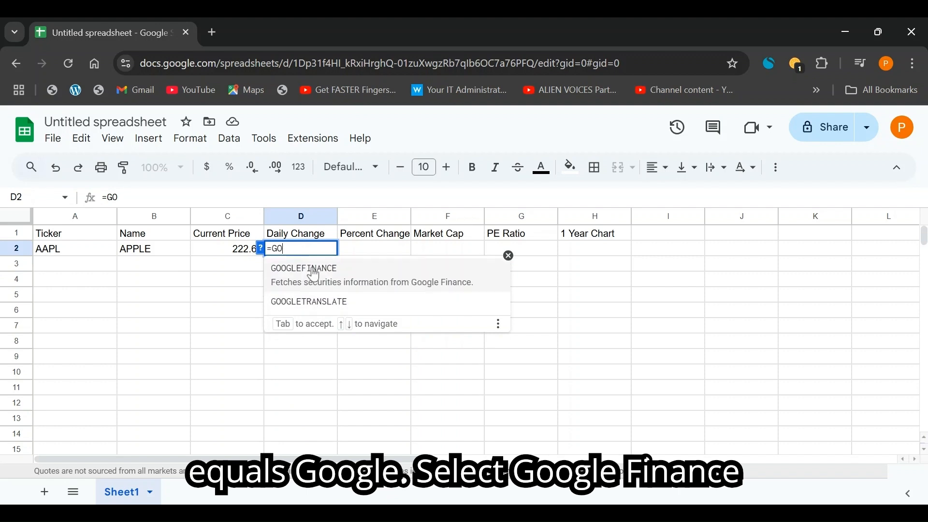
left_click(307, 269)
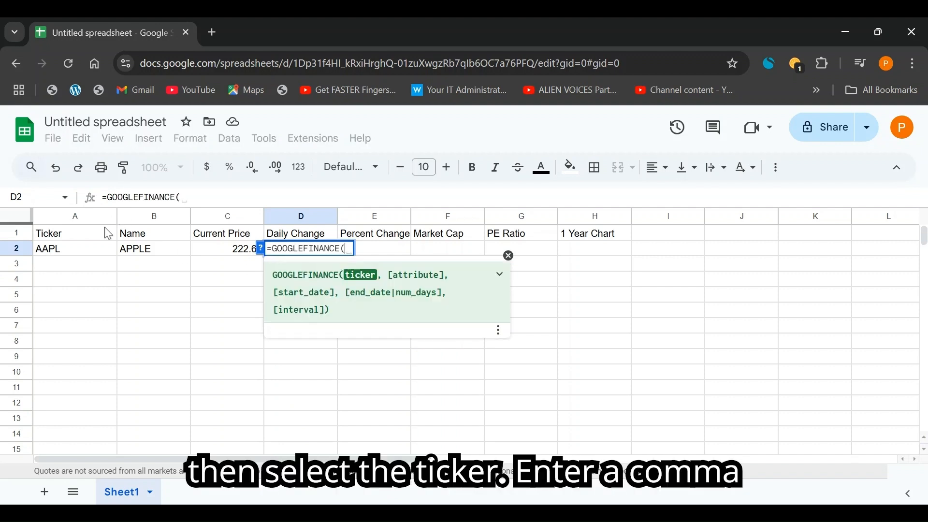
left_click(73, 251)
type(", \"")
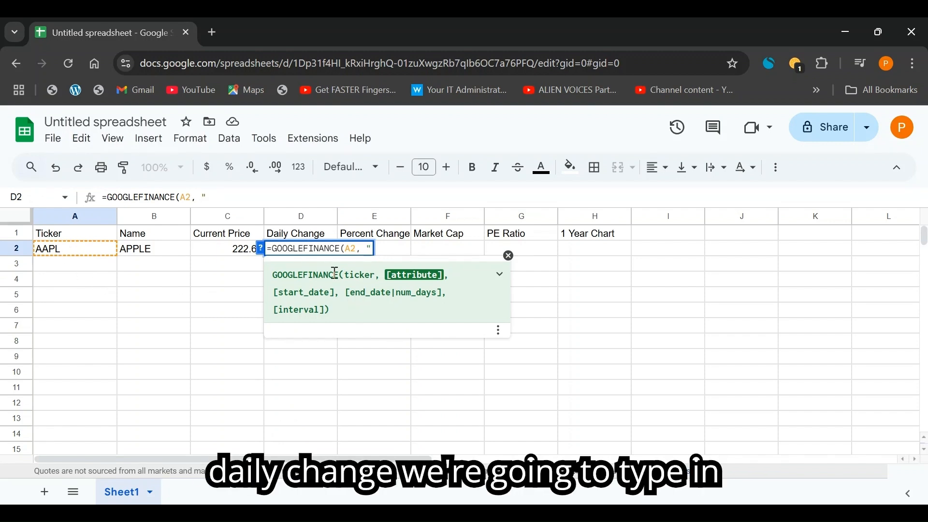
type("chan")
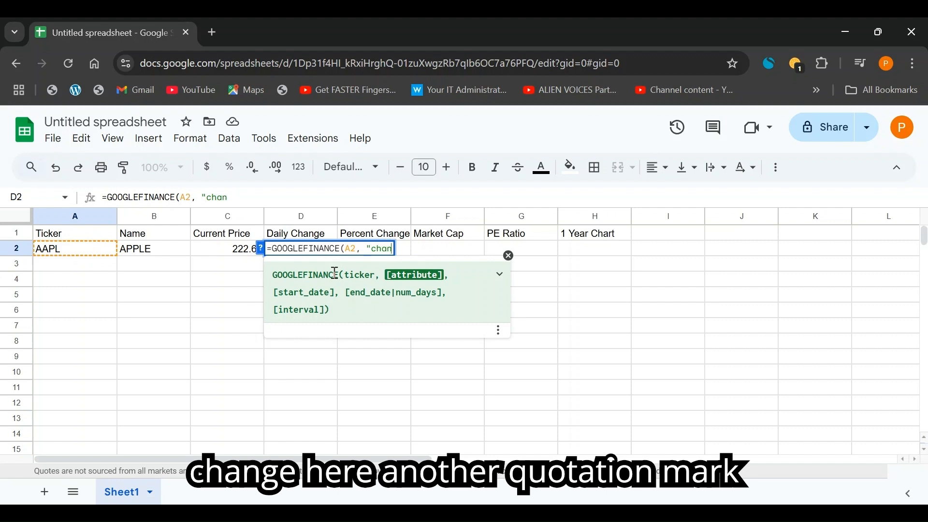
type("ge\")")
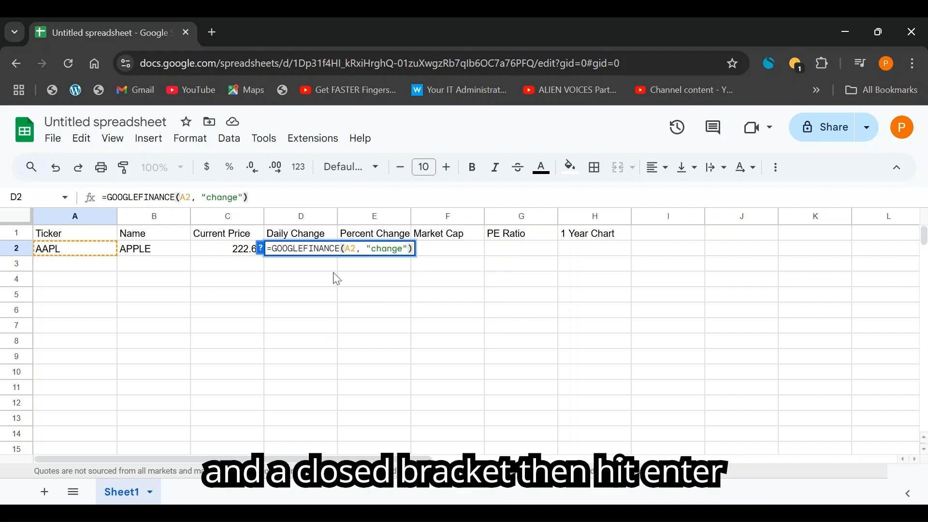
key("Return")
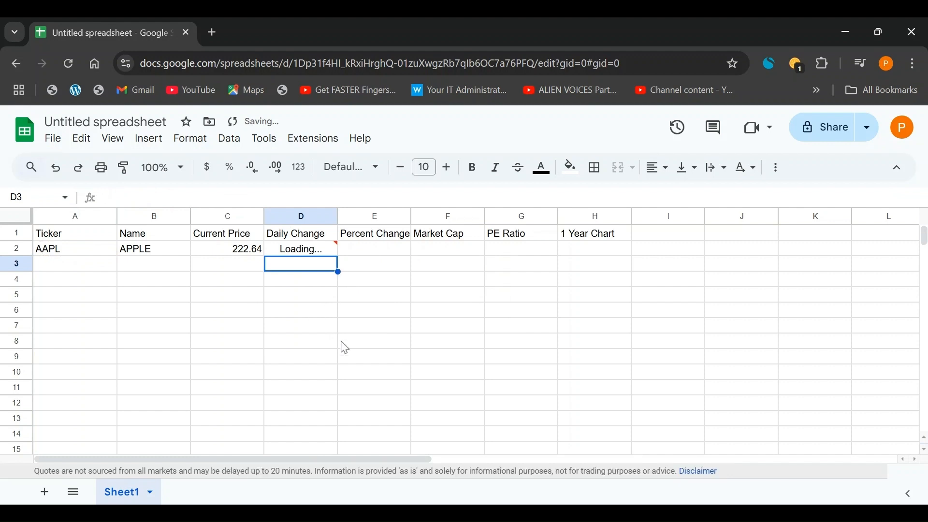
key("Up")
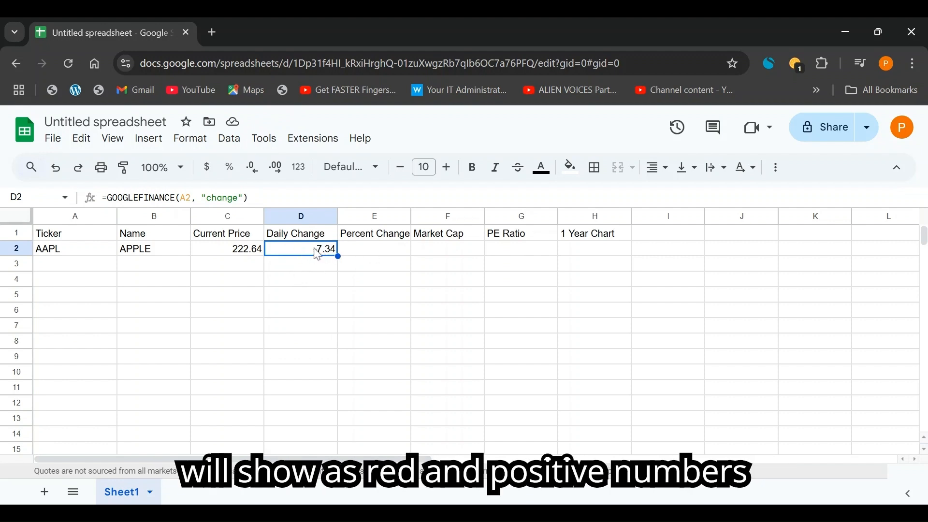
- Enter the formula =GOOGLEFINANCE(A2, "changepct") in cell E2 to fetch the percent change
left_click(349, 252)
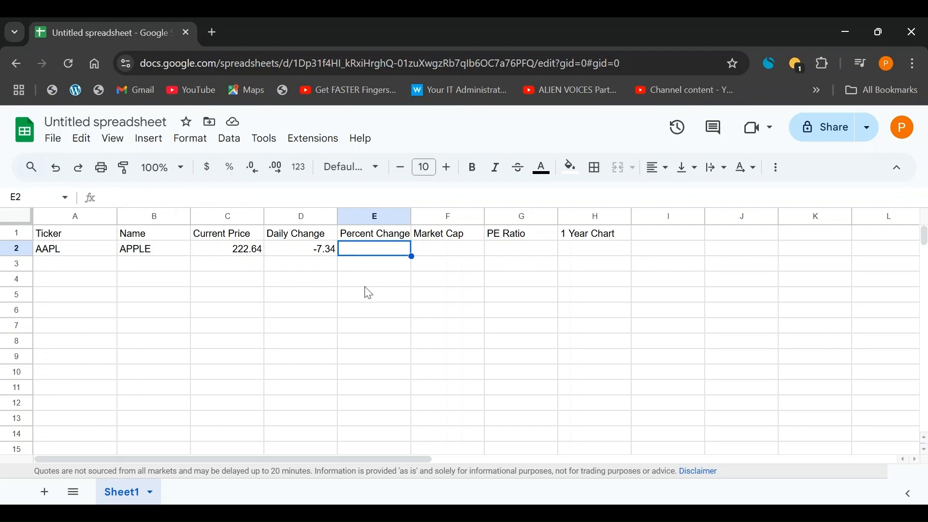
type("=G")
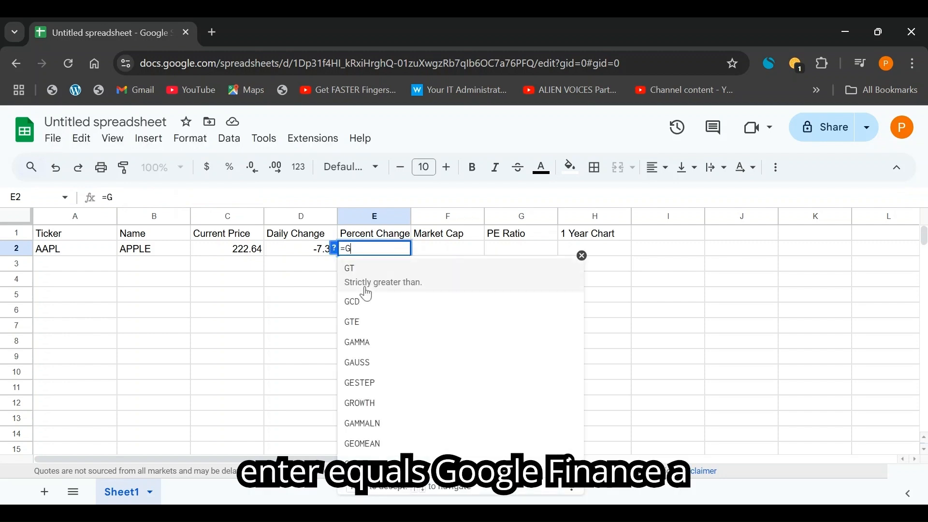
type("O")
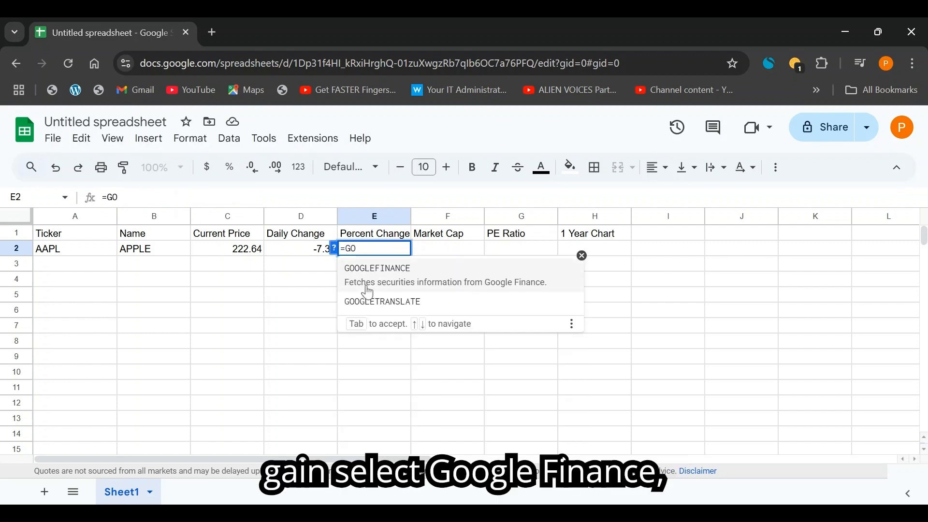
left_click(379, 274)
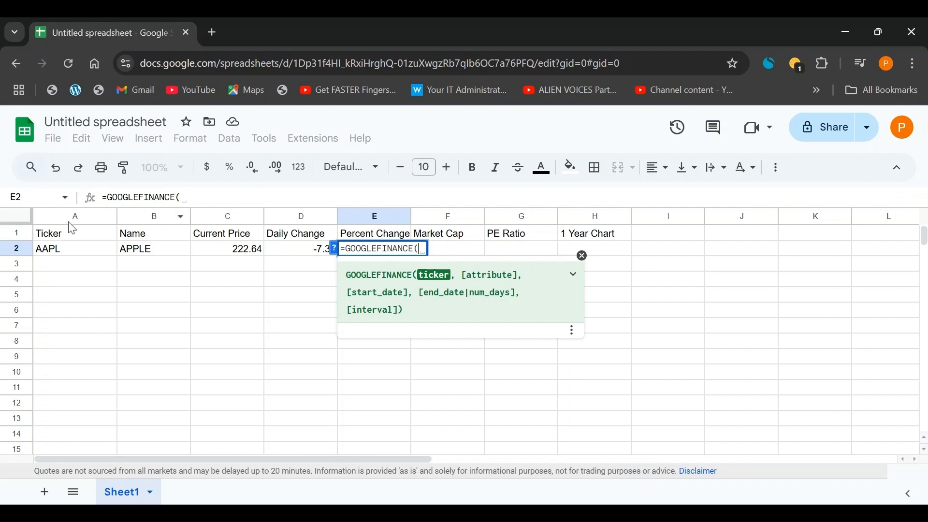
left_click(61, 254)
type(",")
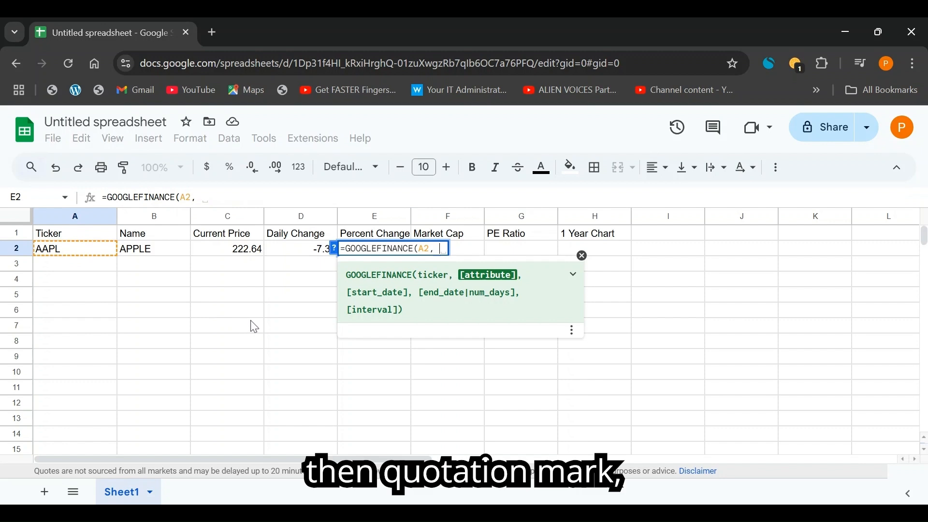
type(" \"")
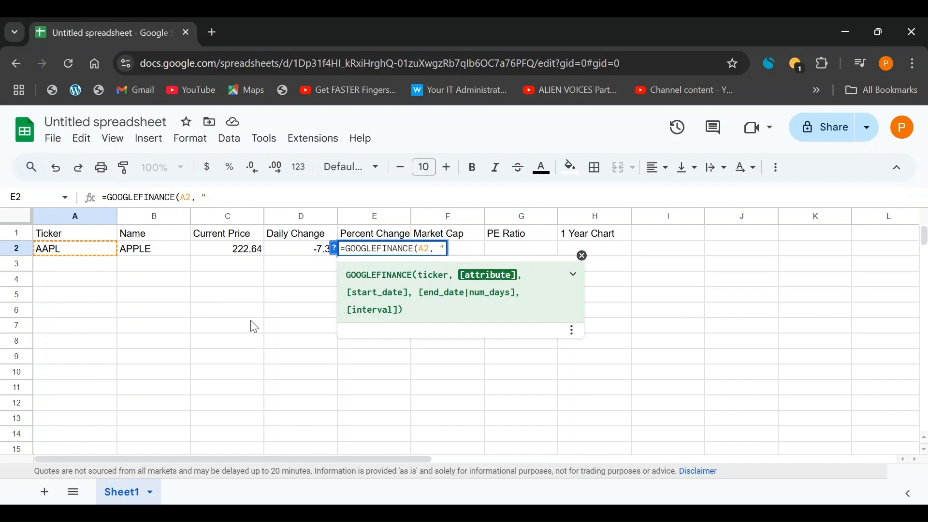
type("ch")
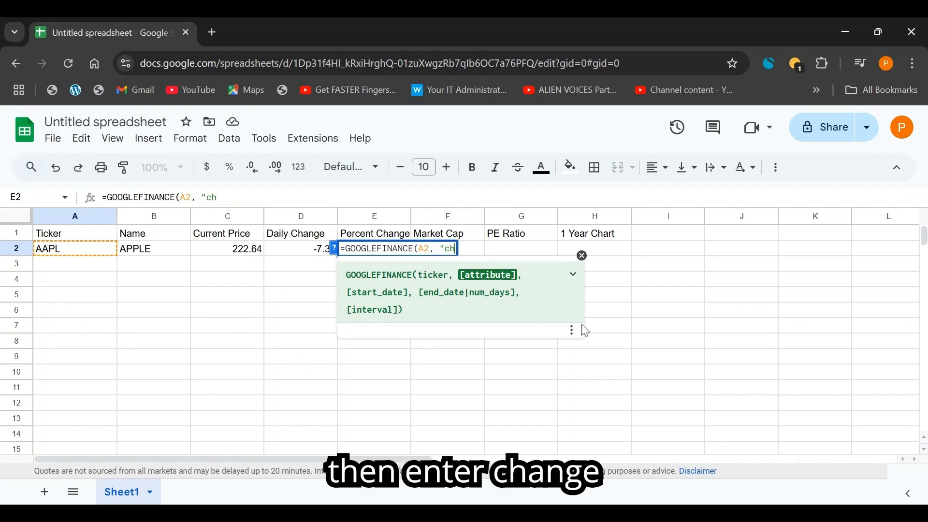
type("angepct")
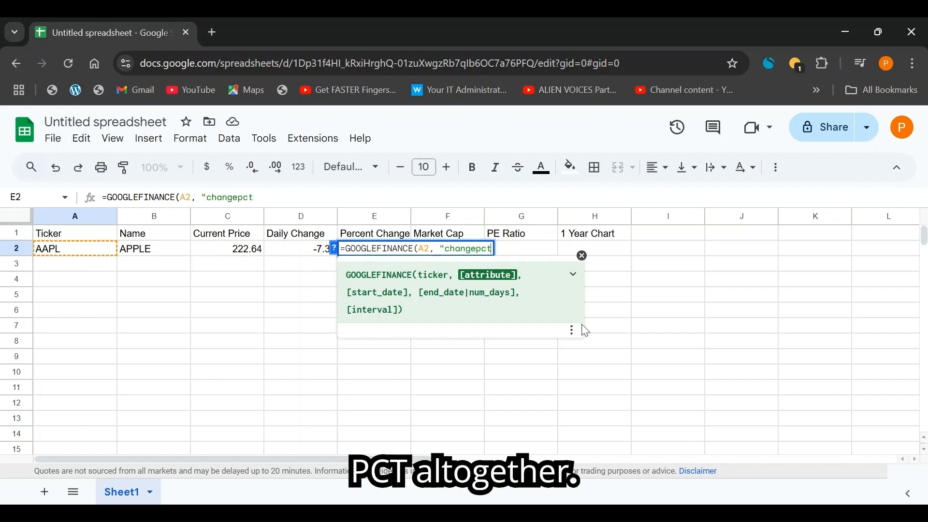
type("\"")
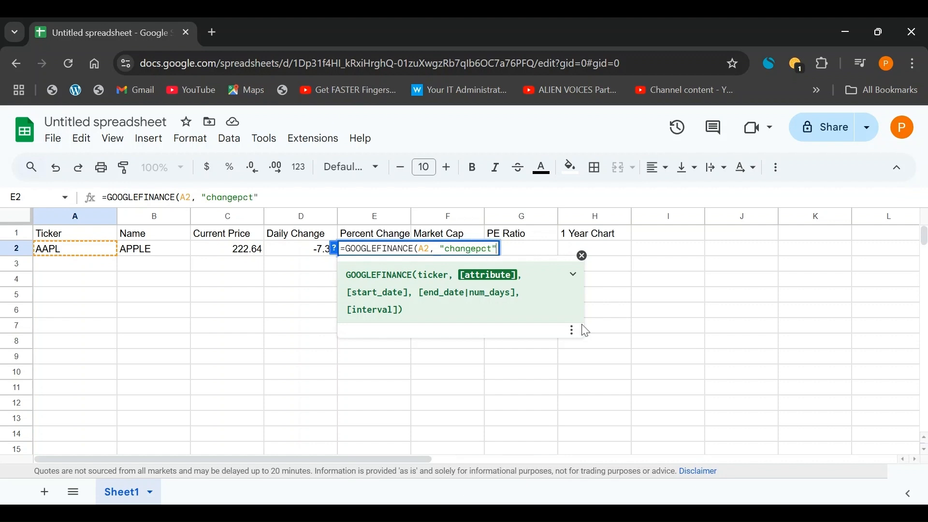
type(")")
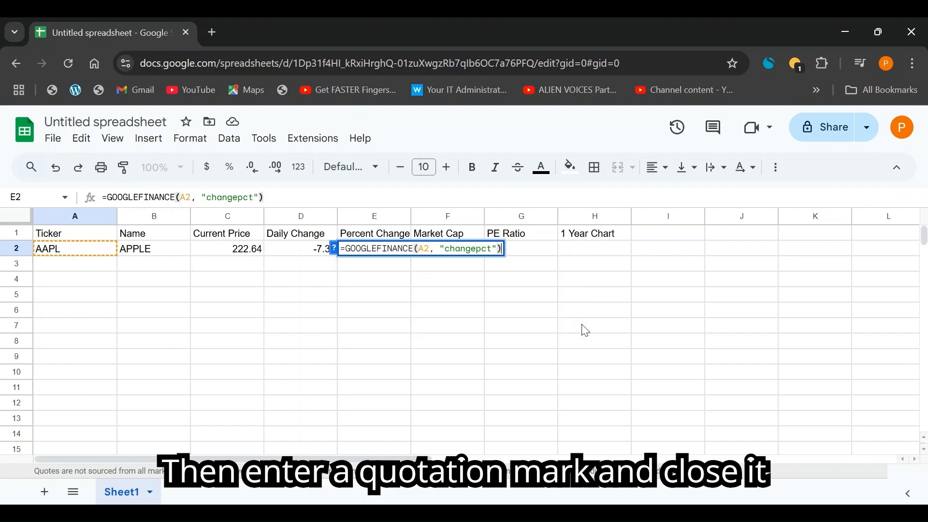
key("Return")
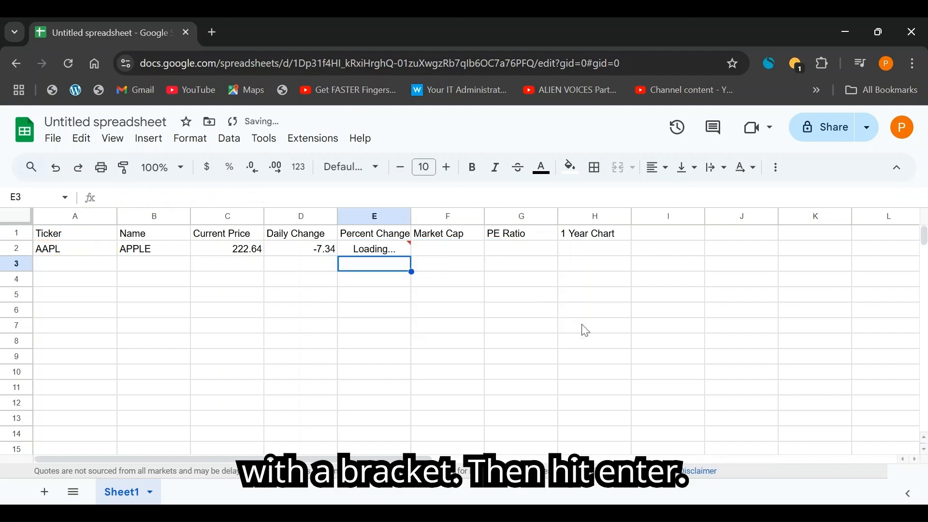
- Apply the Percent number format to the percent change value in cell E2
left_click(376, 251)
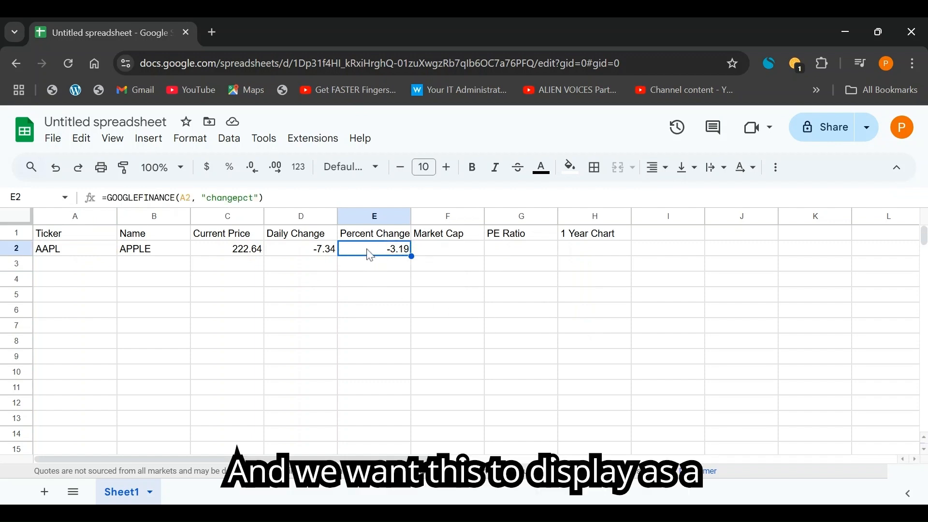
left_click(190, 139)
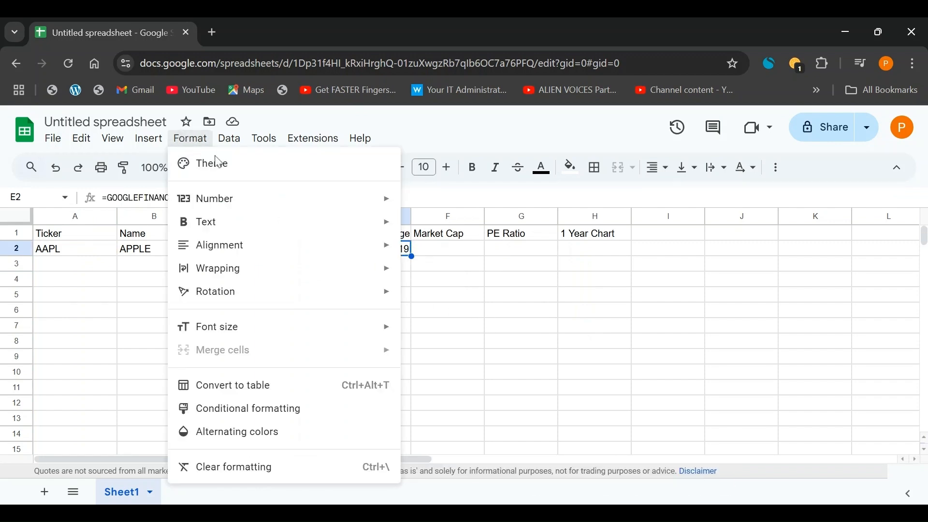
mouse_move(279, 208)
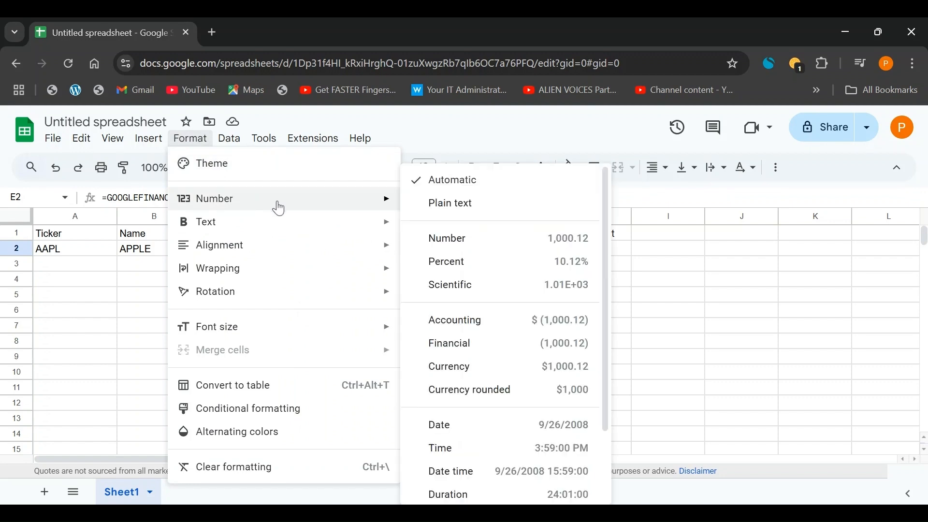
left_click(467, 268)
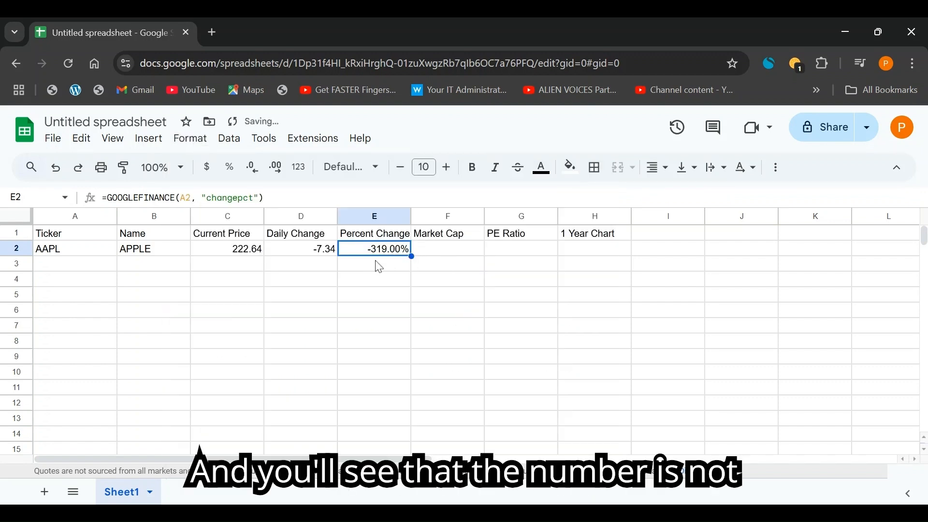
- Divide the percent change formula in cell E2 by 100, making it =GOOGLEFINANCE(A2, "changepct")/100
left_click(375, 275)
key("Up")
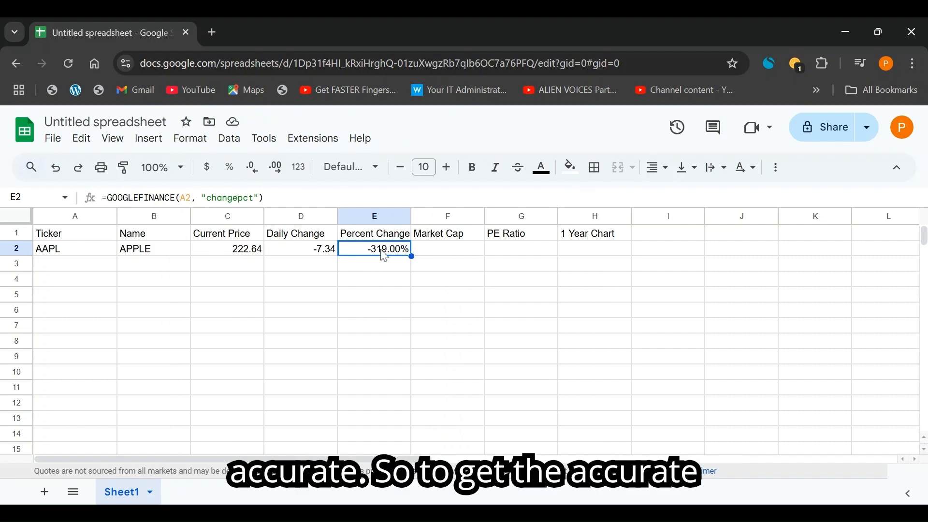
double_click(383, 250)
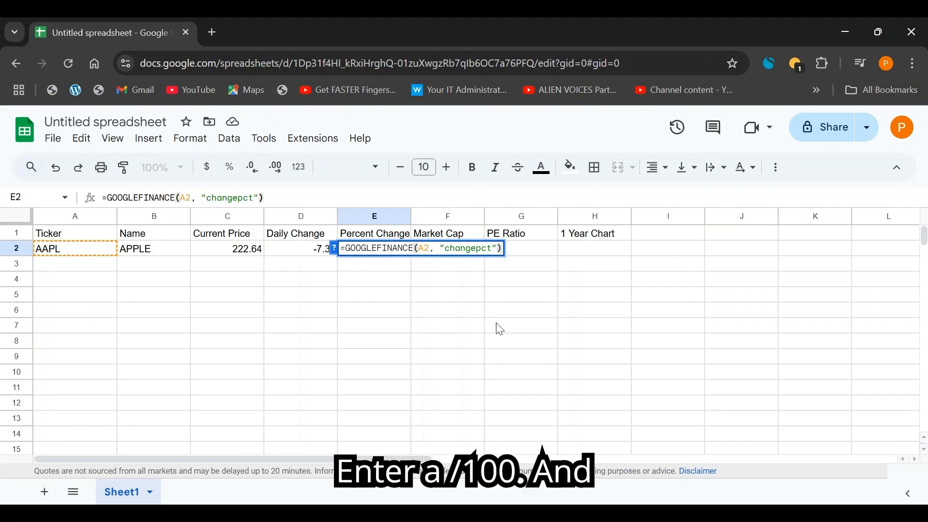
type("/100")
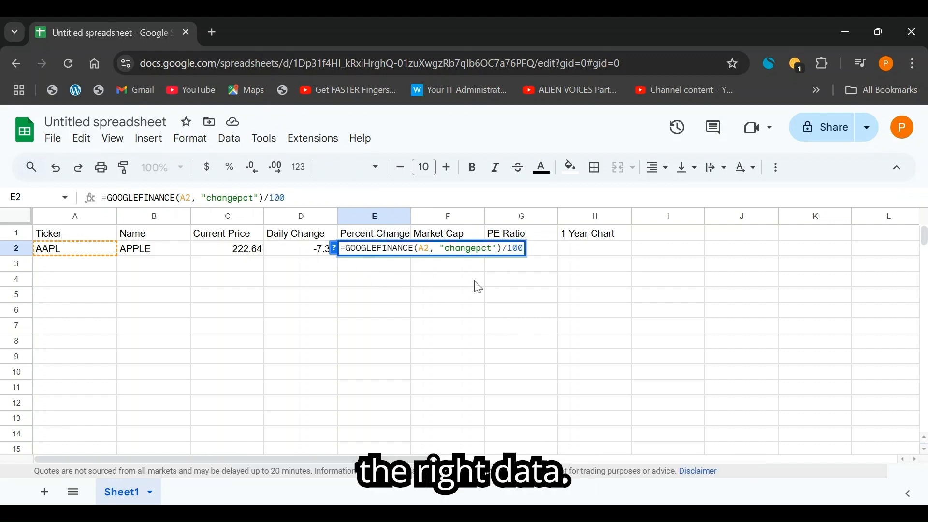
key("Return")
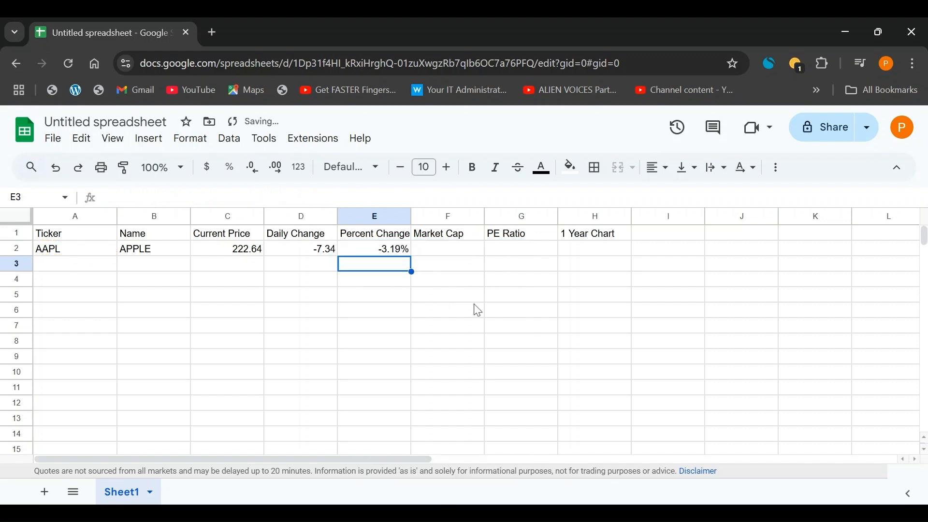
left_click(380, 252)
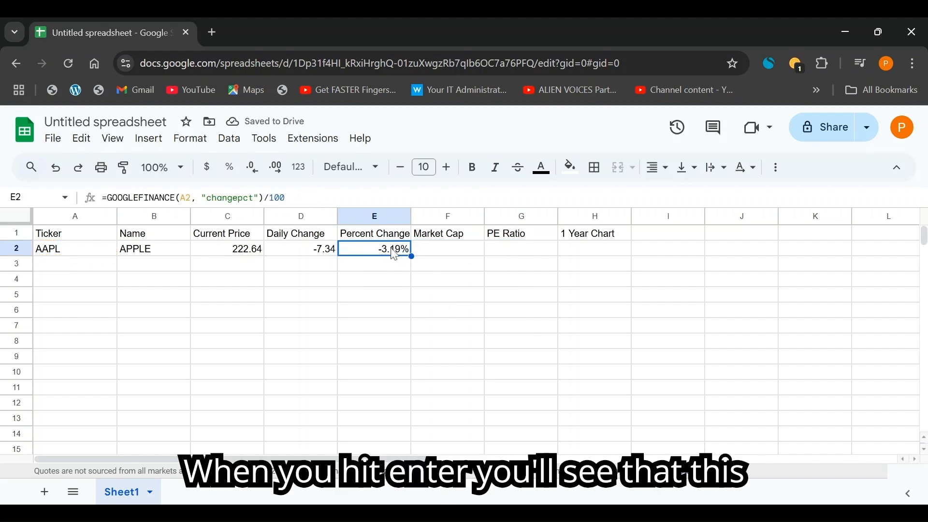
- Enter the formula =GOOGLEFINANCE(A2, "marketcap") in cell F2 to fetch the ticker's market cap
left_click(438, 256)
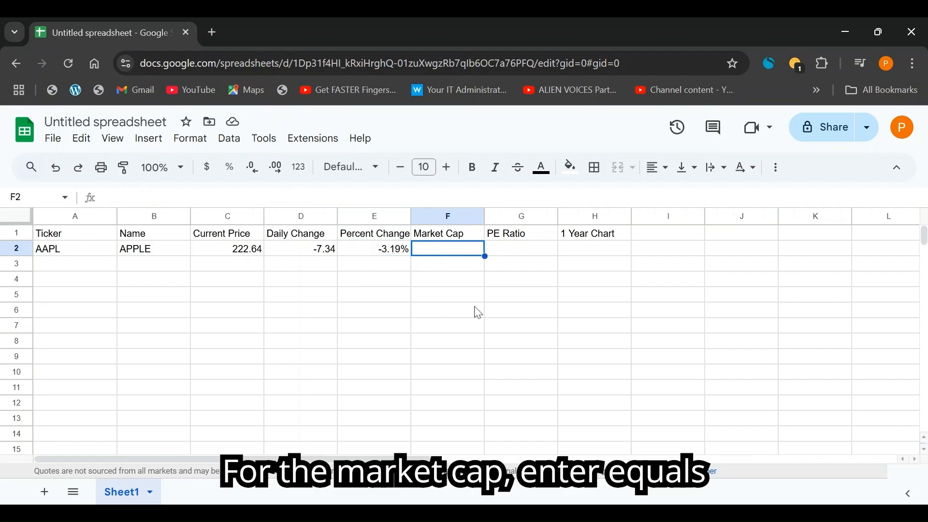
type("=GO")
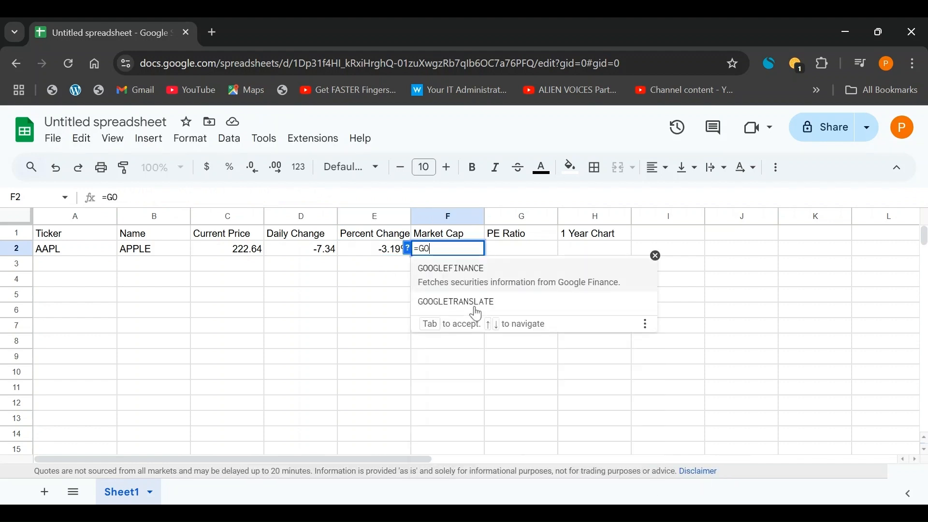
left_click(465, 274)
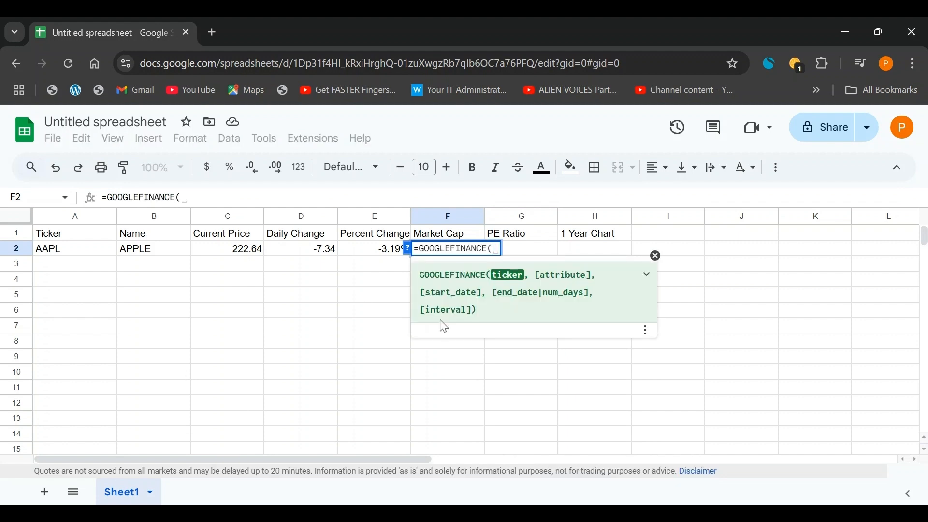
left_click(41, 252)
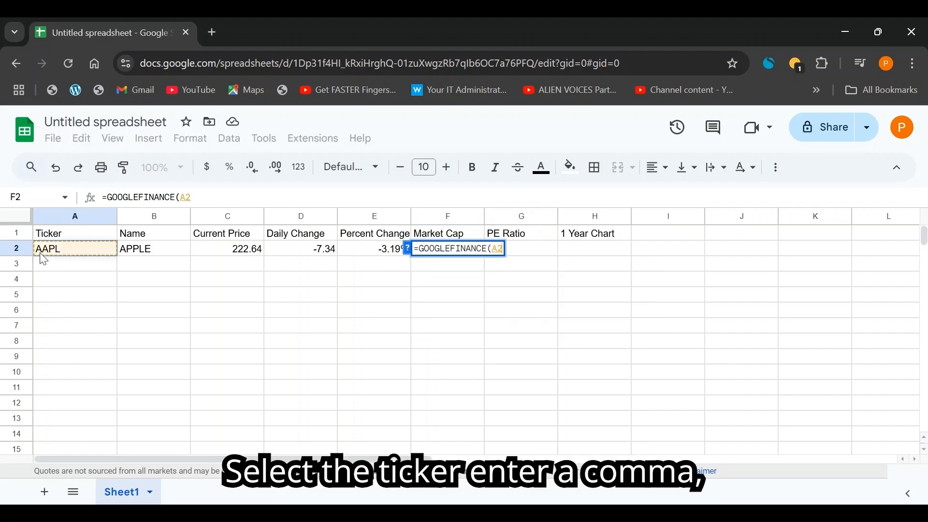
type(", ")
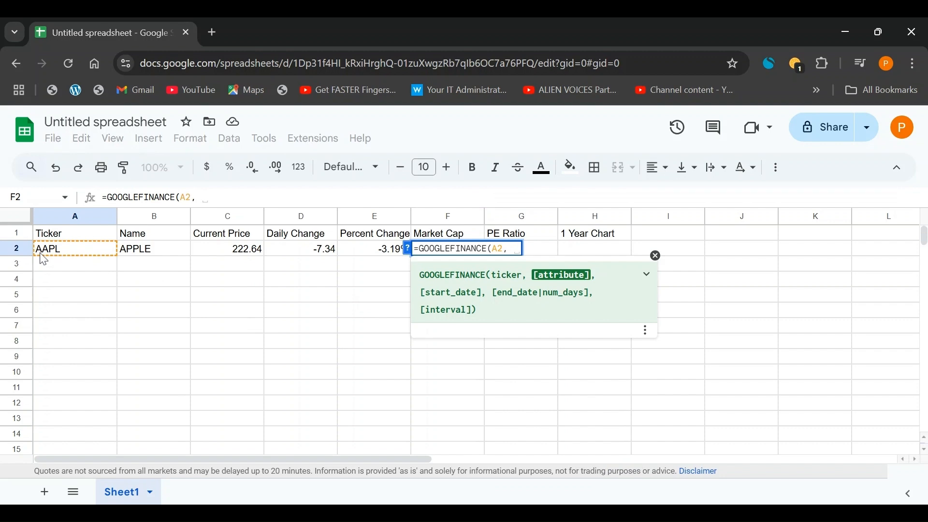
type("\"")
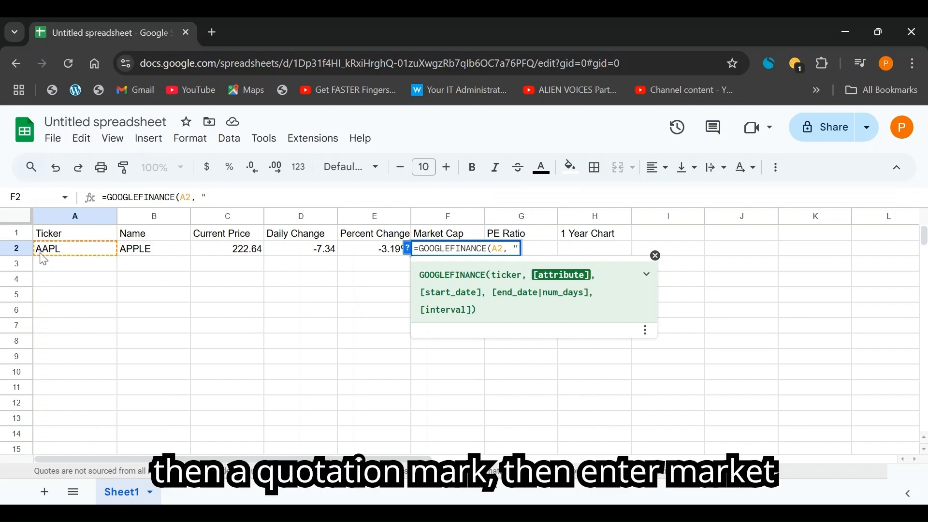
type("marketcap\"")
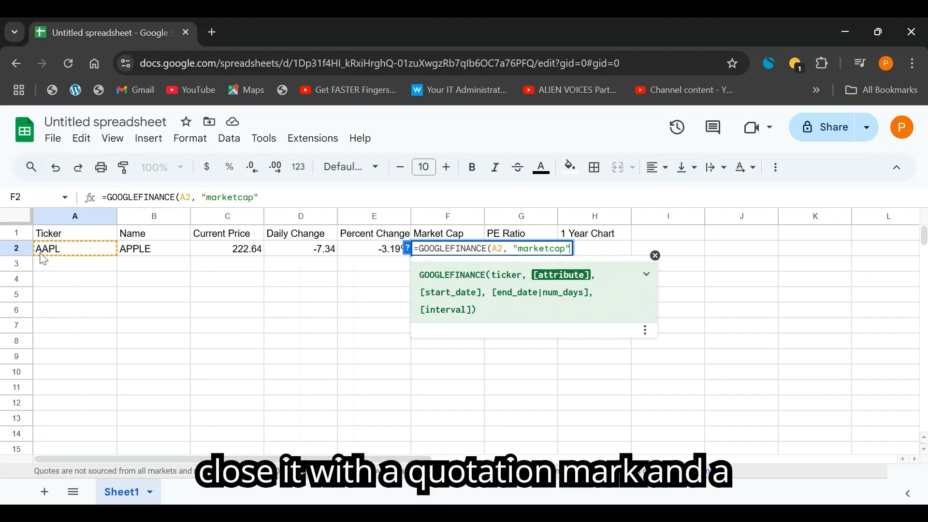
type(")")
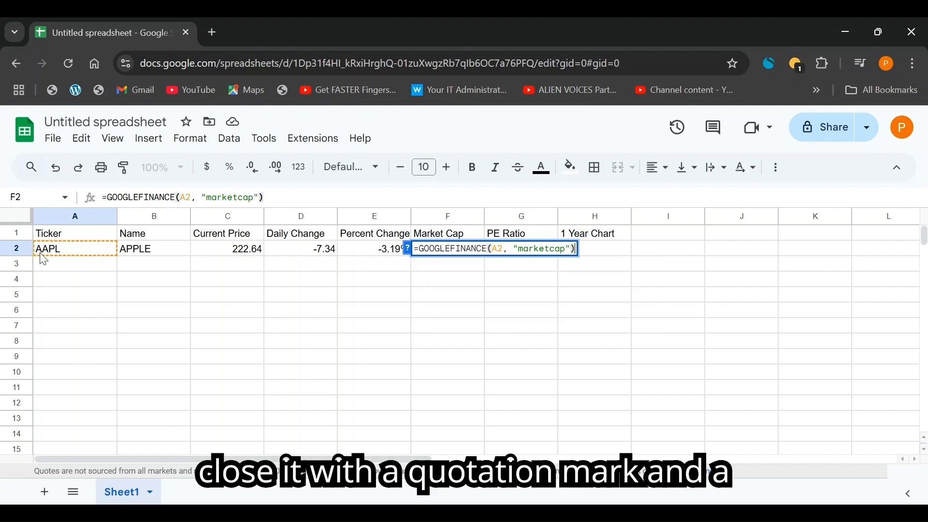
key("Return")
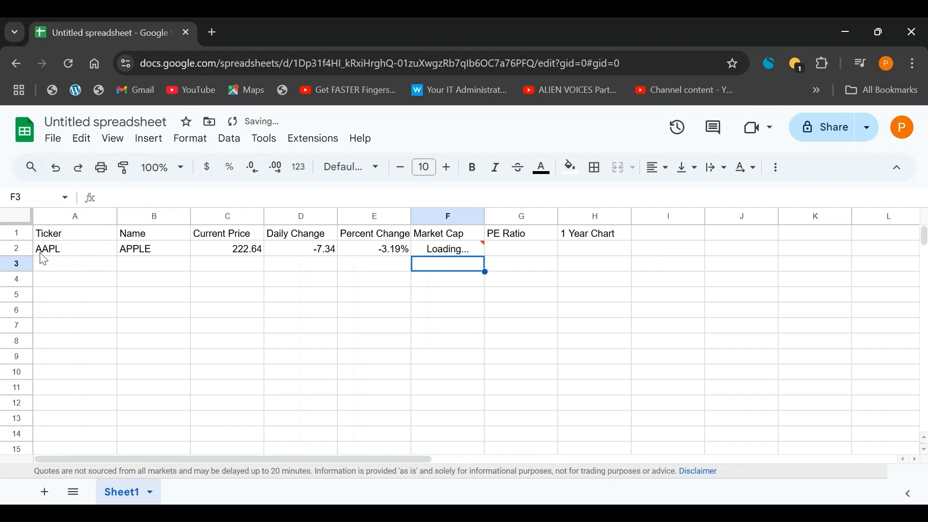
- Apply the custom number format $#,##0,,," B" to the market cap in cell F2 to show it in billions of dollars
key("Up")
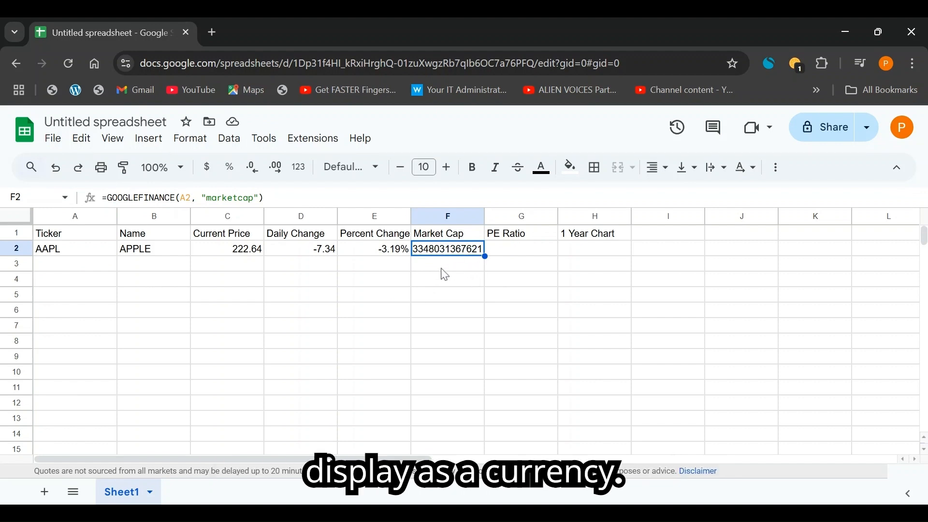
left_click(187, 141)
mouse_move(238, 202)
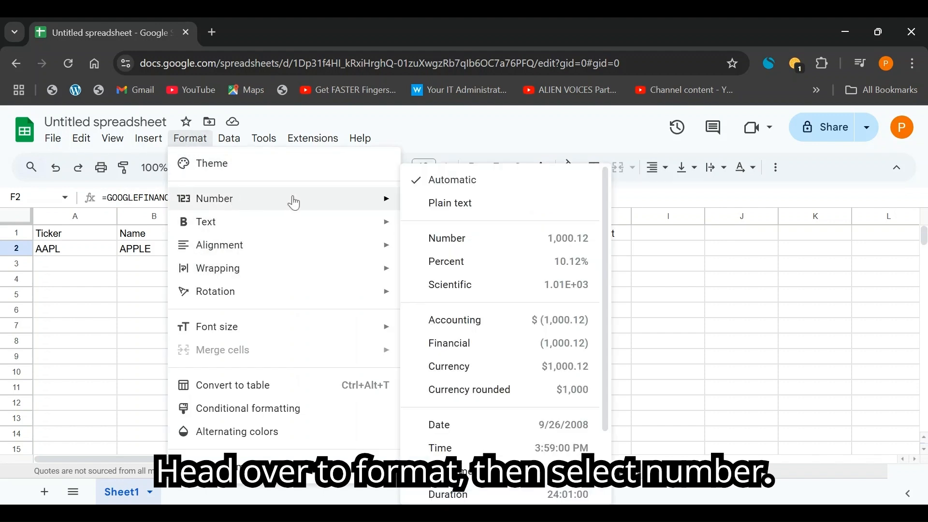
scroll(489, 338, "down", 2)
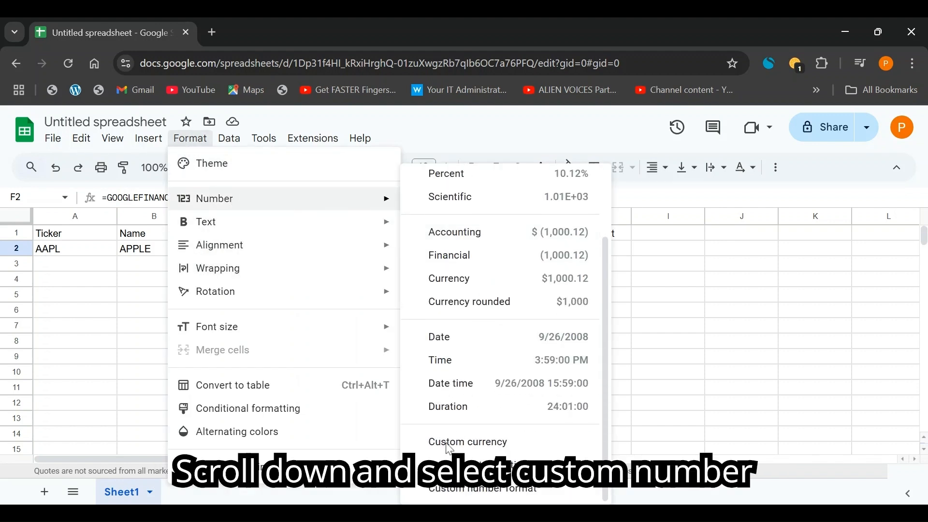
left_click(489, 487)
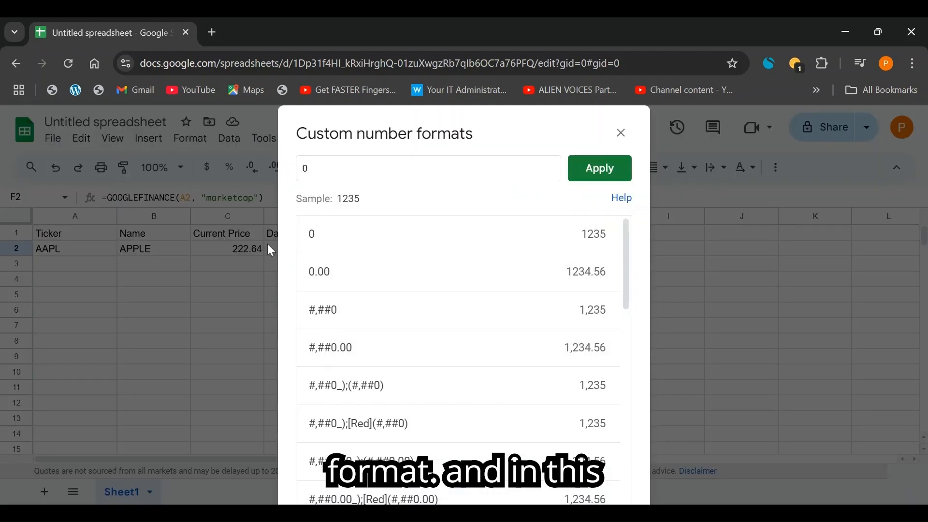
left_click_drag(338, 164, 297, 171)
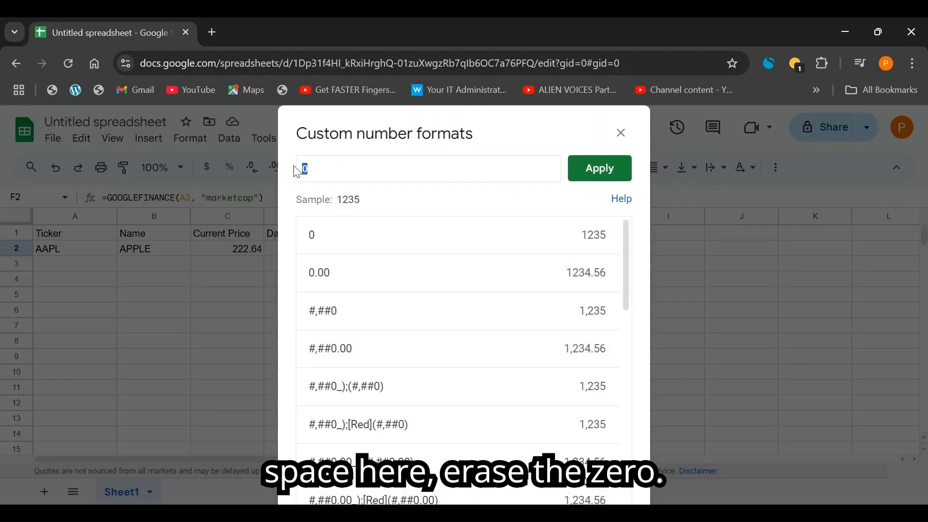
key("BackSpace")
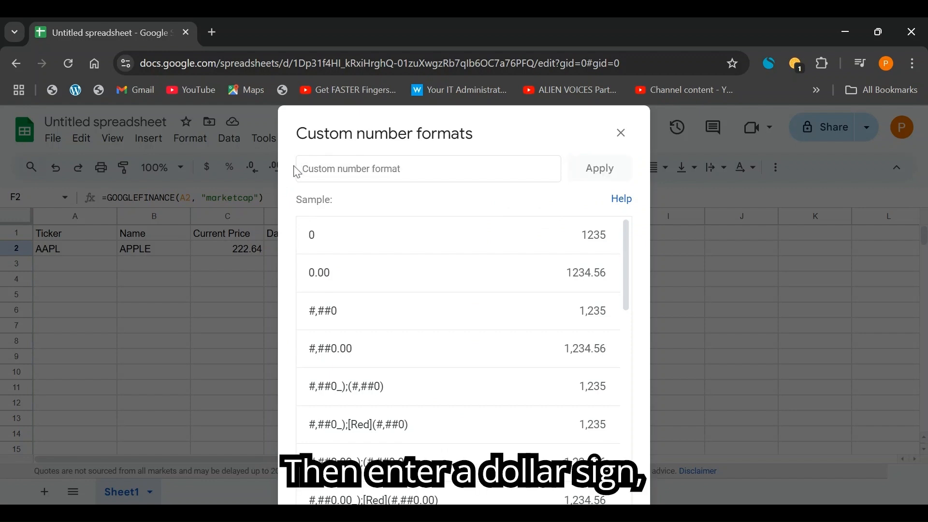
type("$")
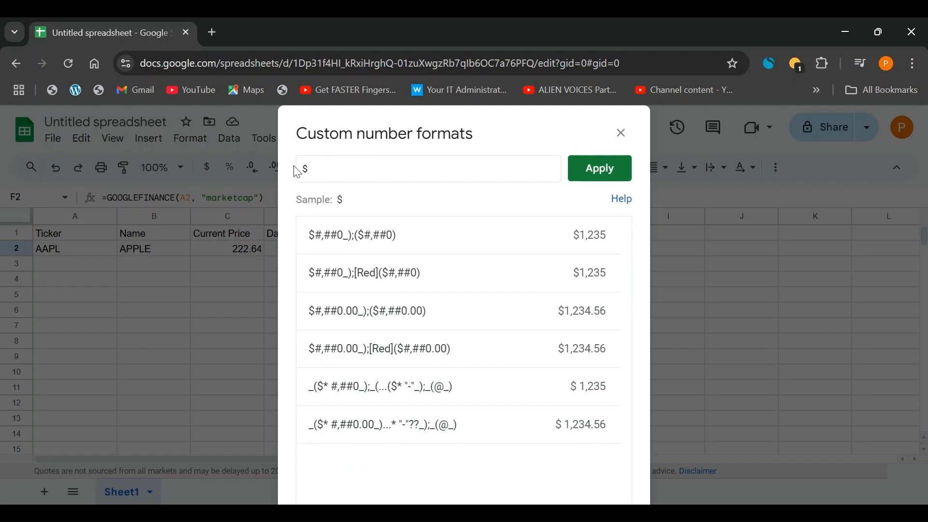
type("#")
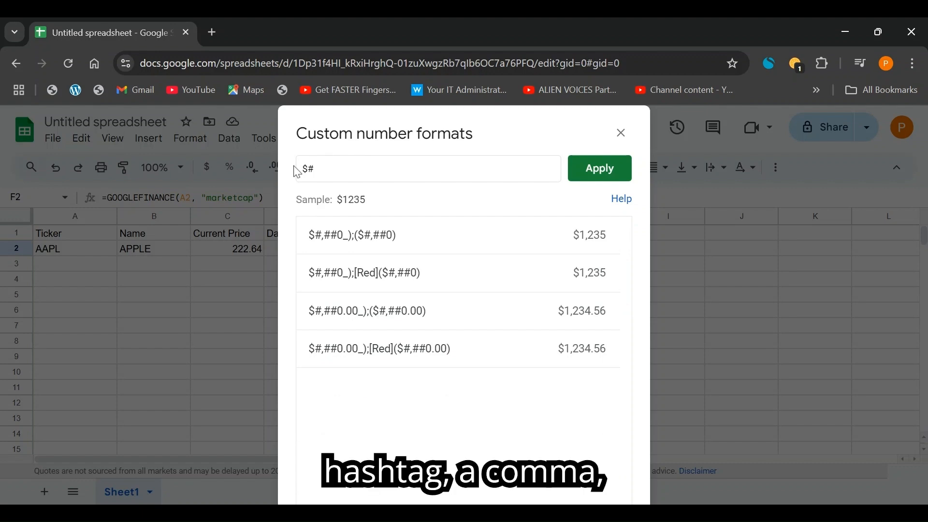
type(",#")
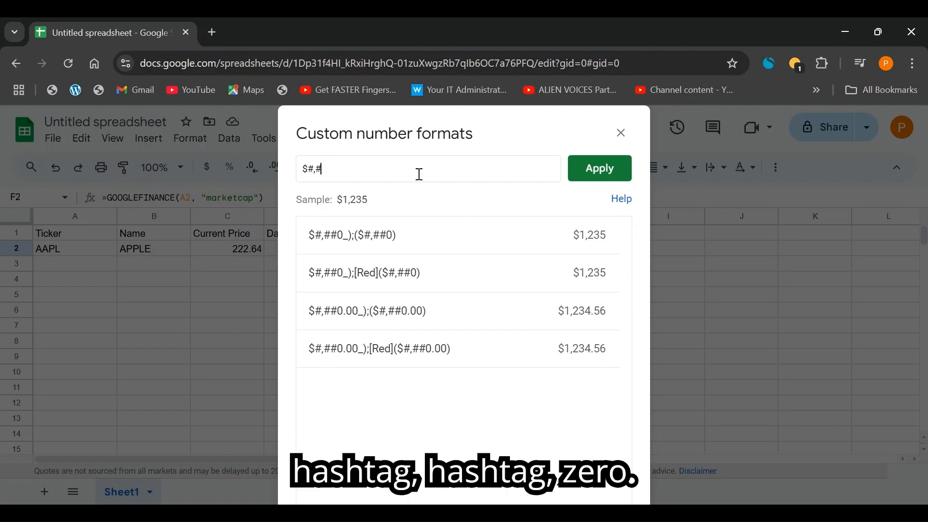
type("#0")
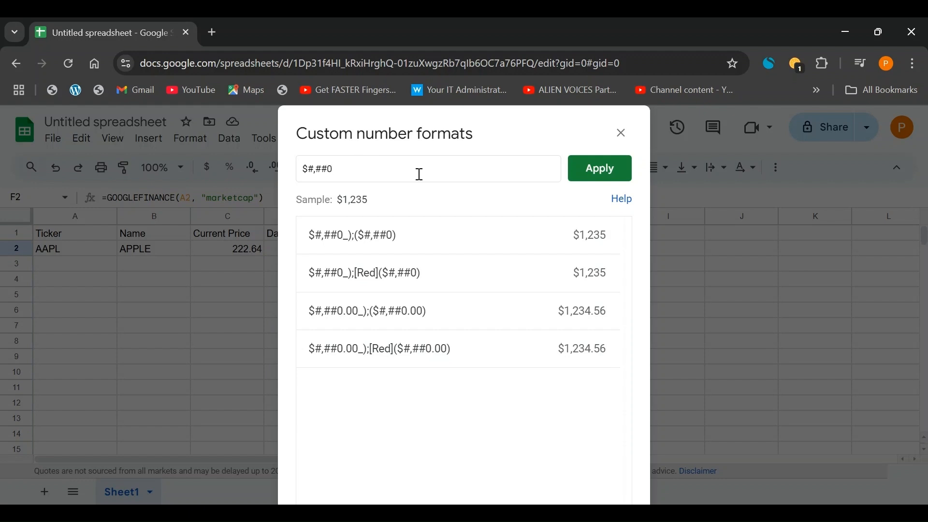
type(",,")
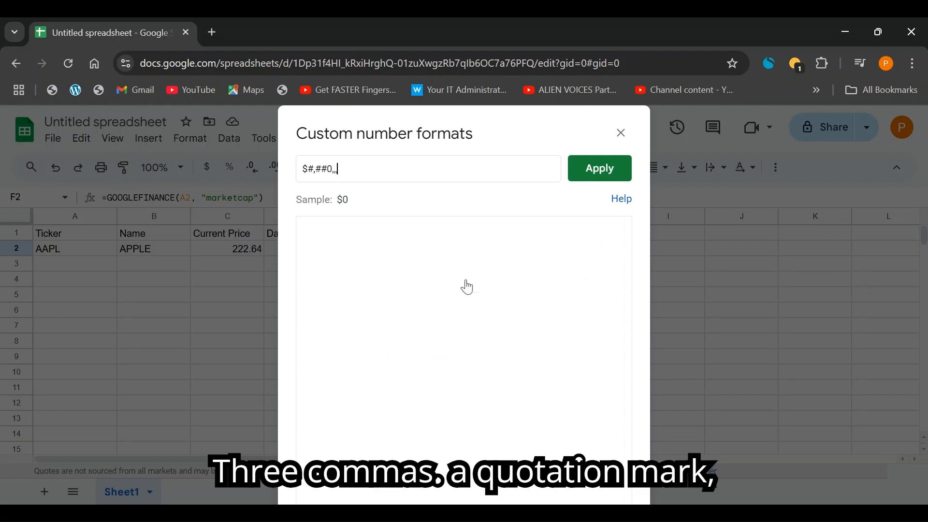
type("\" B")
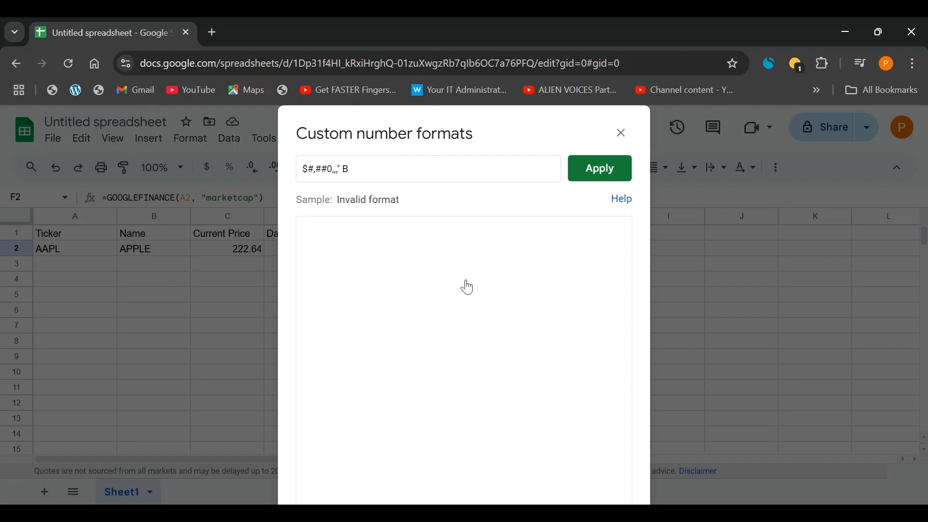
type("\"")
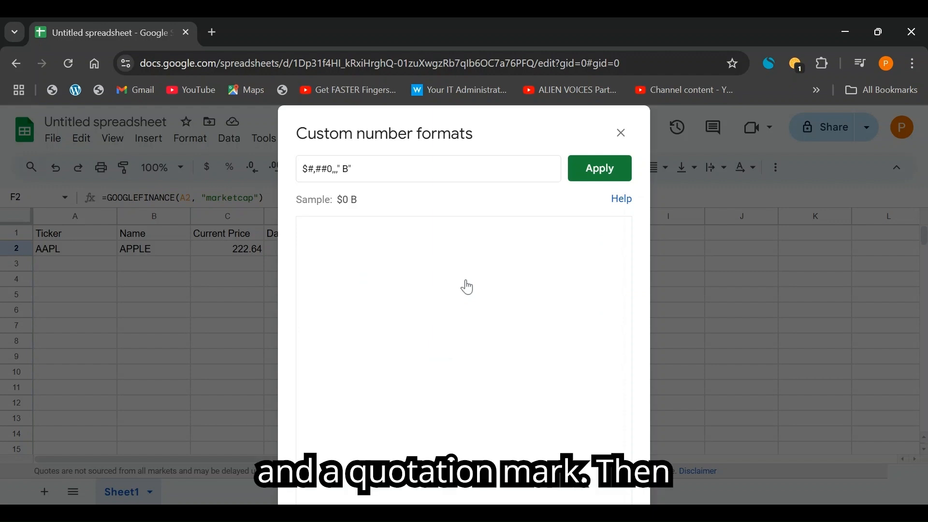
left_click(603, 173)
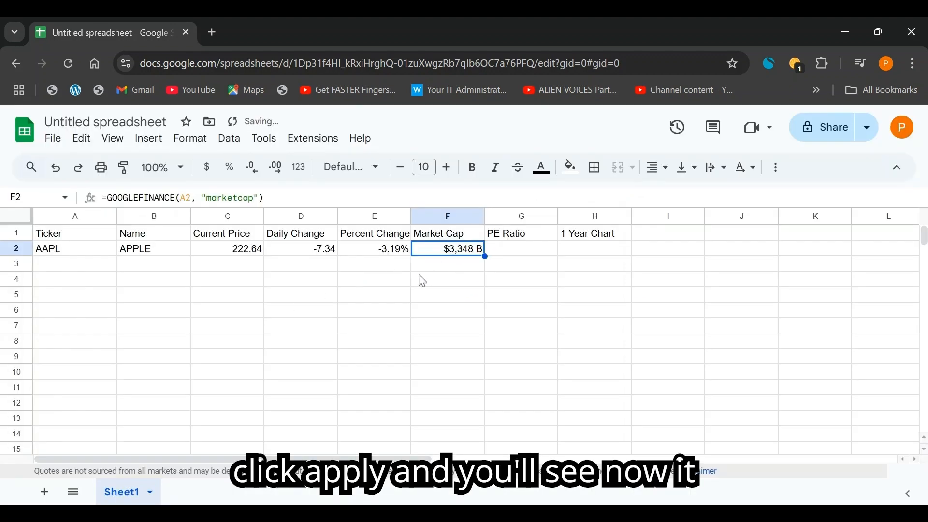
left_click(463, 266)
left_click(472, 250)
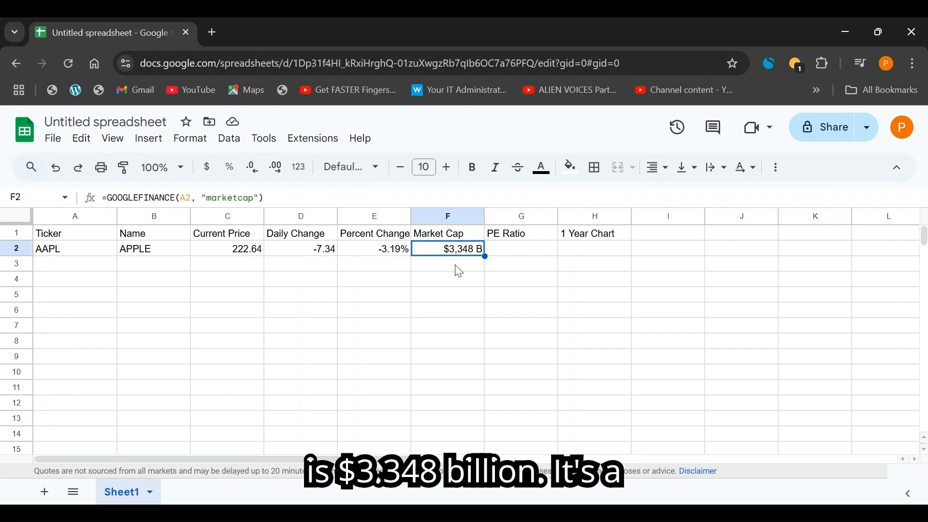
left_click(463, 270)
left_click(450, 253)
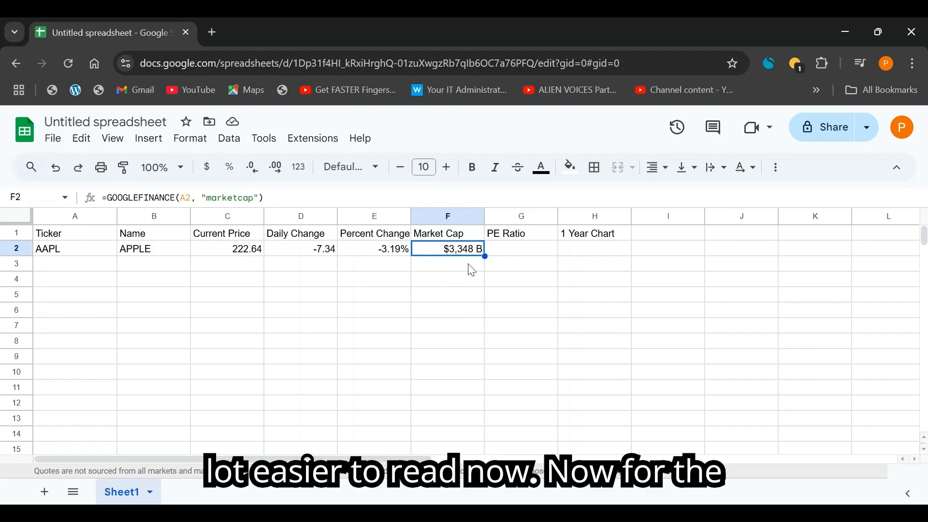
- Enter the formula =GOOGLEFINANCE(A2, "pe") in cell G2 to fetch the ticker's PE ratio
left_click(513, 259)
type("=")
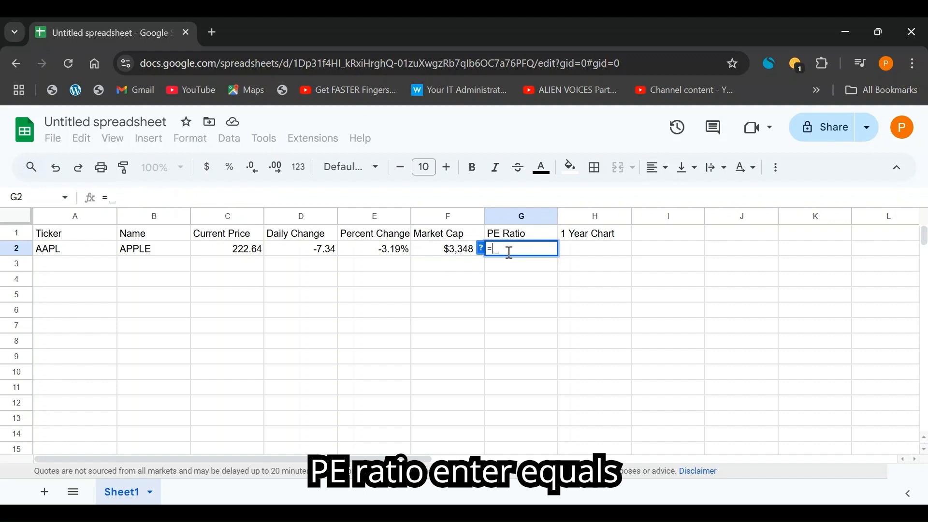
type("go")
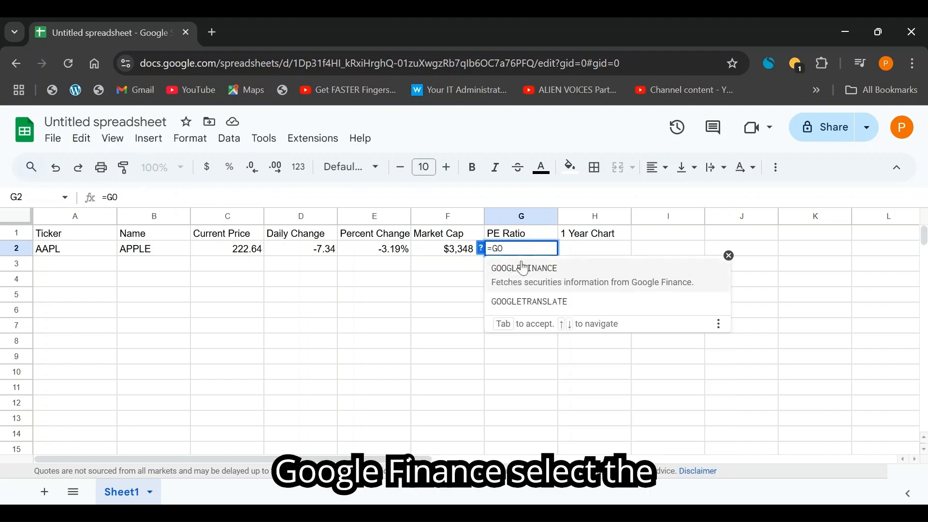
left_click(532, 278)
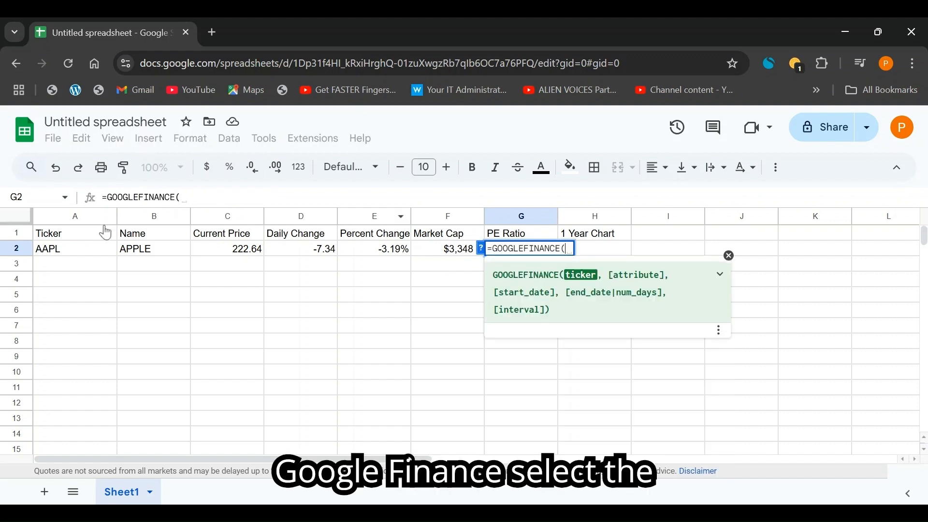
left_click(50, 251)
type(", ")
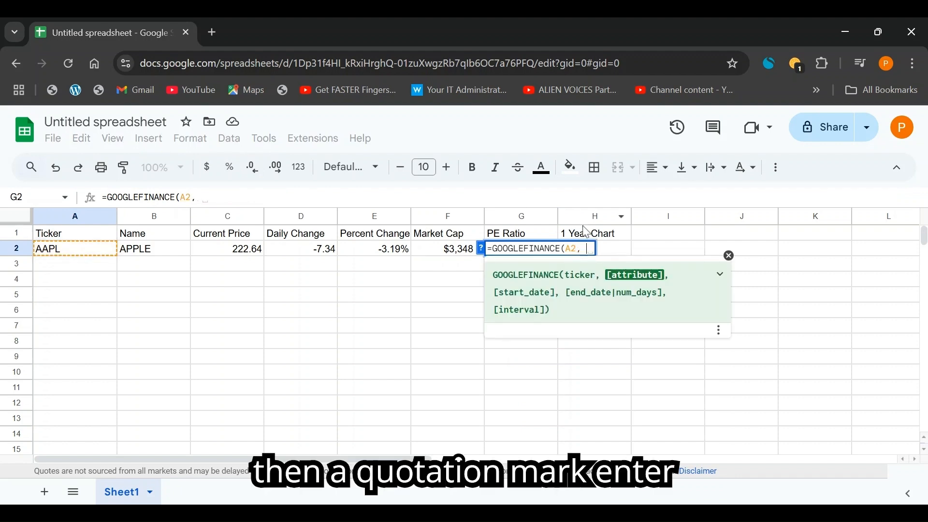
type("\"")
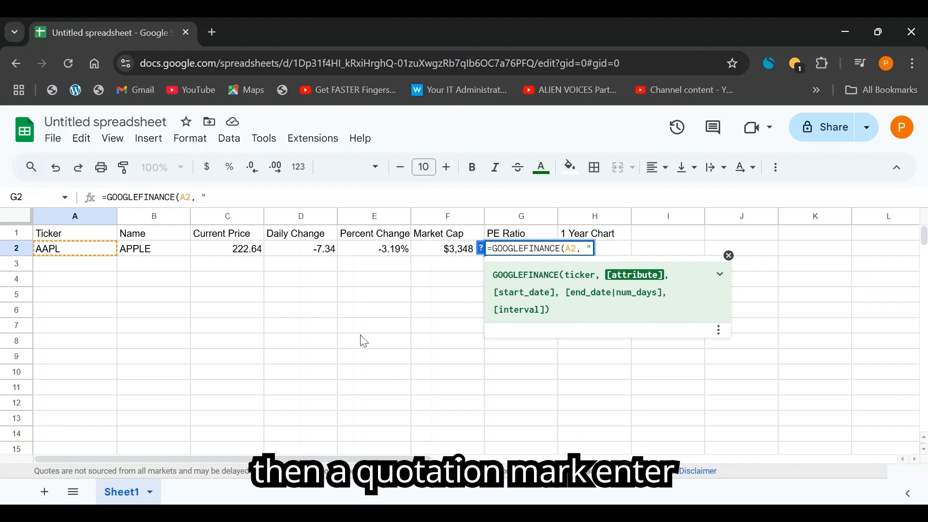
type("pe")
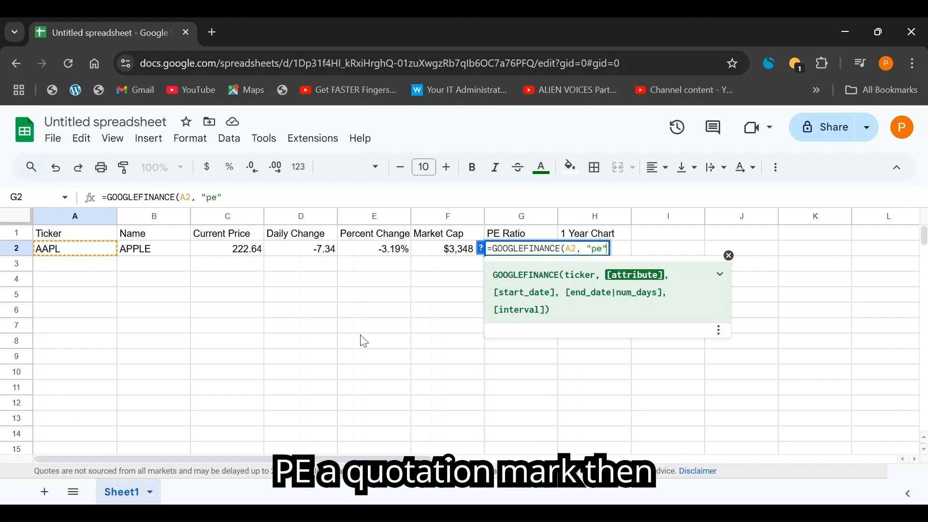
type("\")")
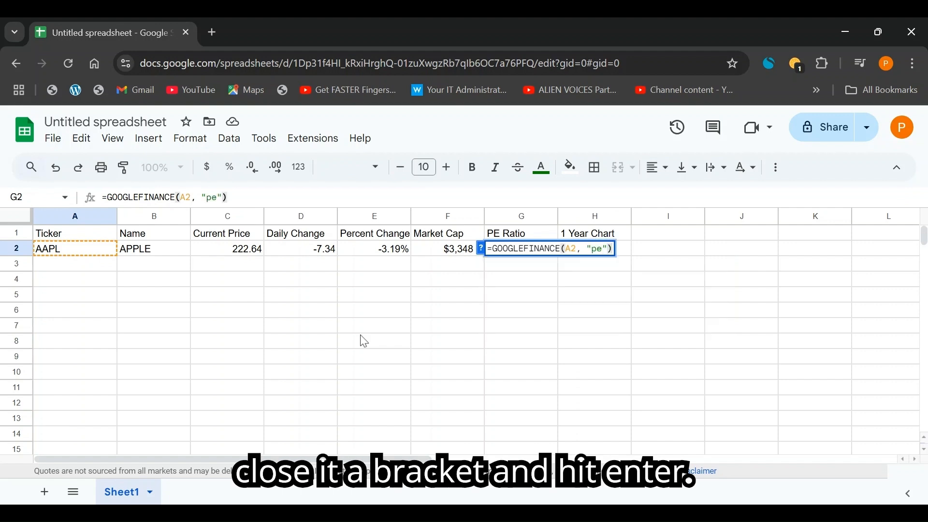
key("Return")
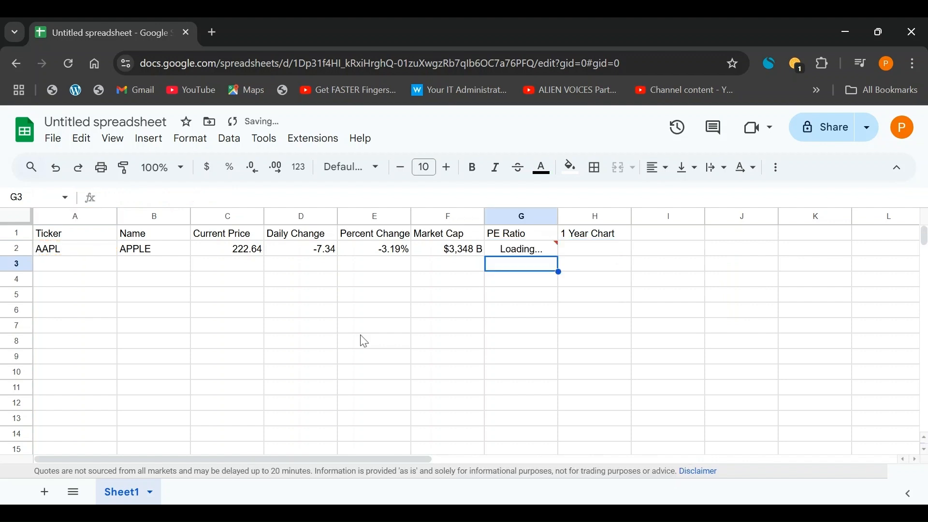
- Left-align the contents of columns A through H
key("Up")
key("Left")
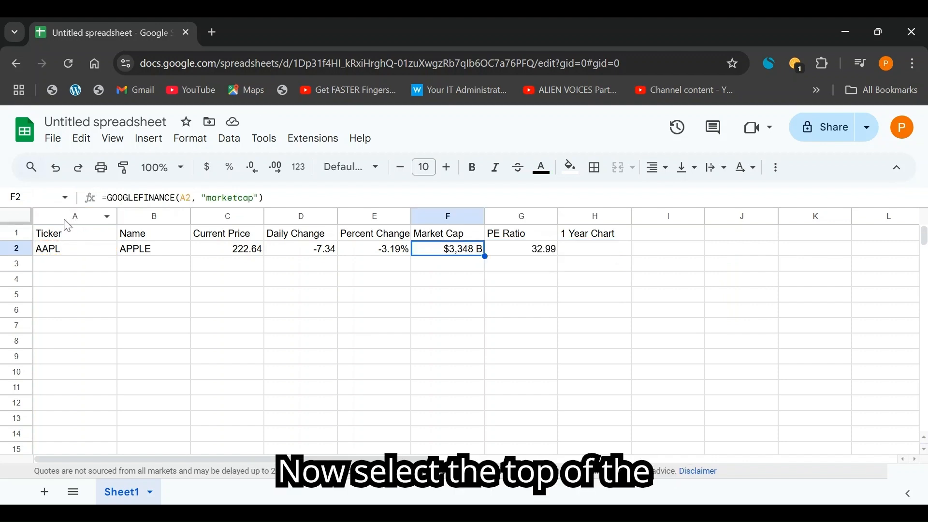
left_click_drag(64, 218, 576, 215)
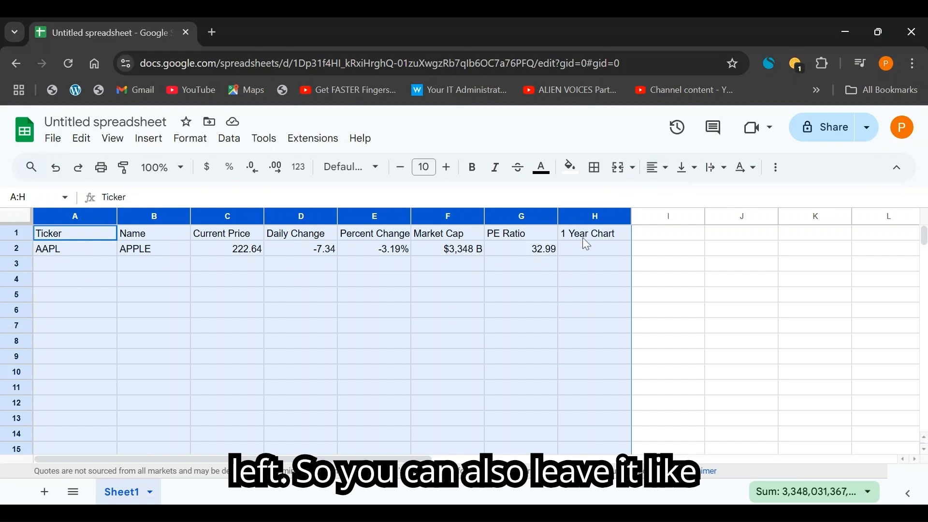
left_click(659, 169)
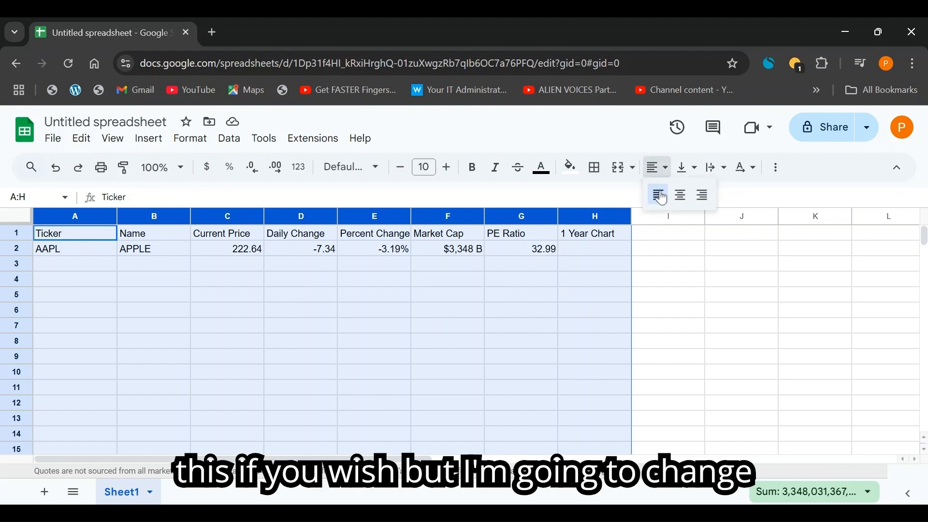
left_click(661, 196)
left_click(290, 266)
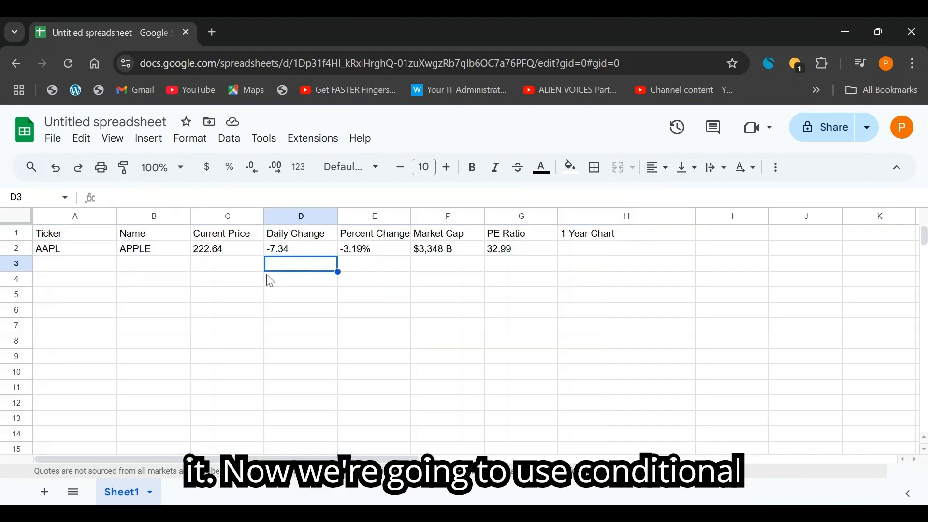
left_click(292, 252)
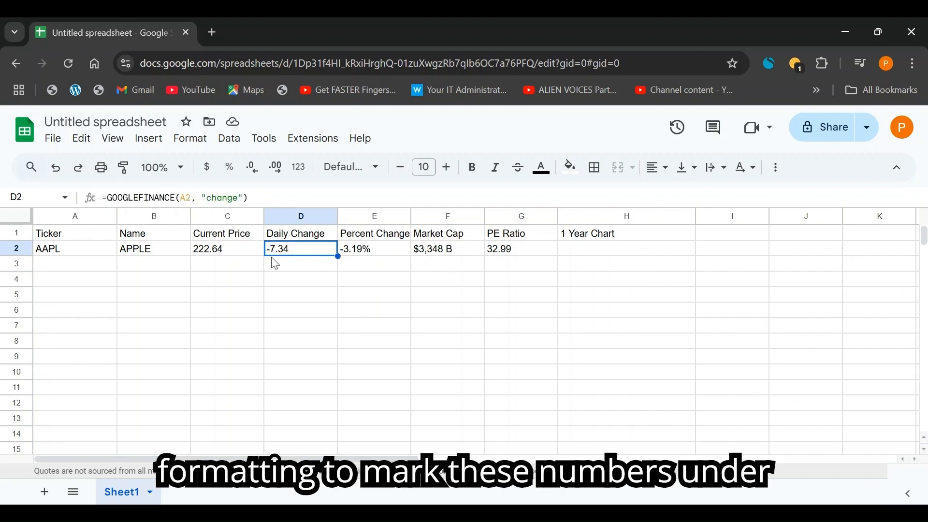
left_click_drag(306, 248, 363, 248)
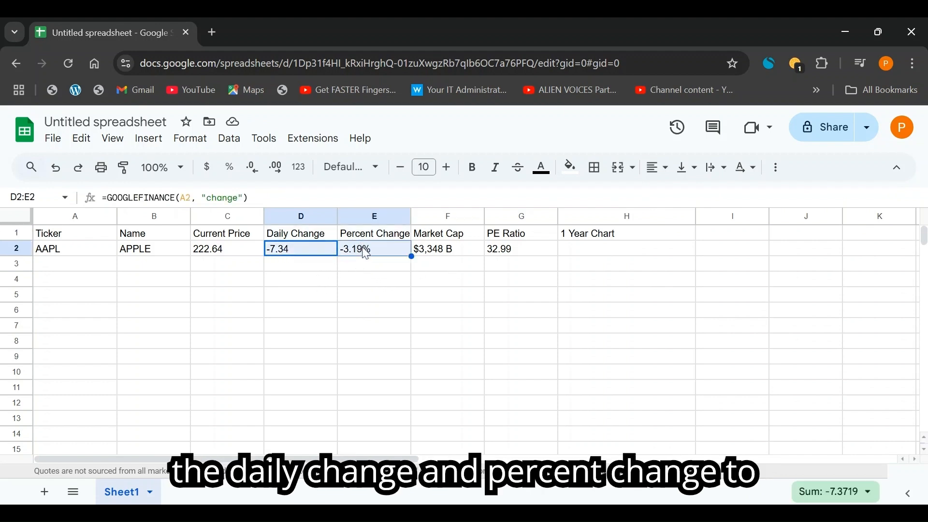
left_click(360, 267)
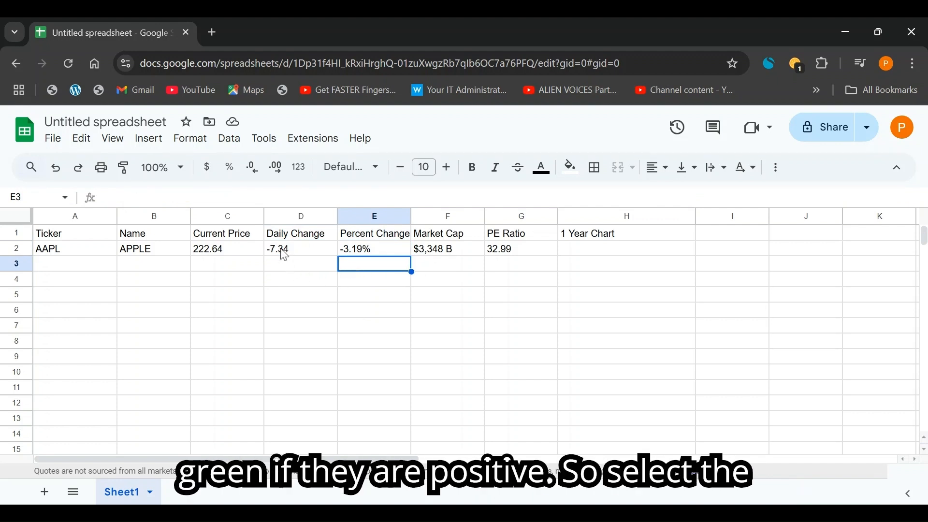
- Create a conditional formatting rule for D2:E2 that applies when the cell value is greater than 0
left_click_drag(283, 254, 360, 251)
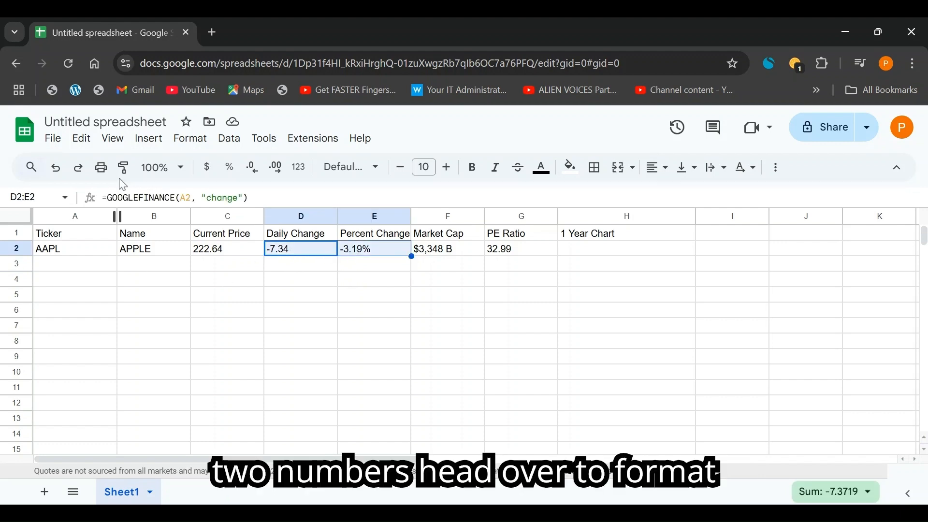
left_click(189, 140)
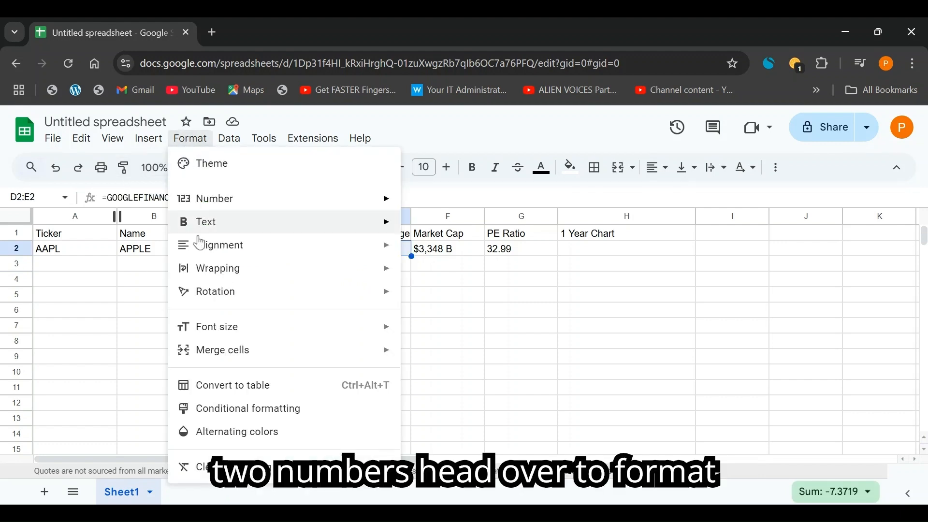
left_click(213, 409)
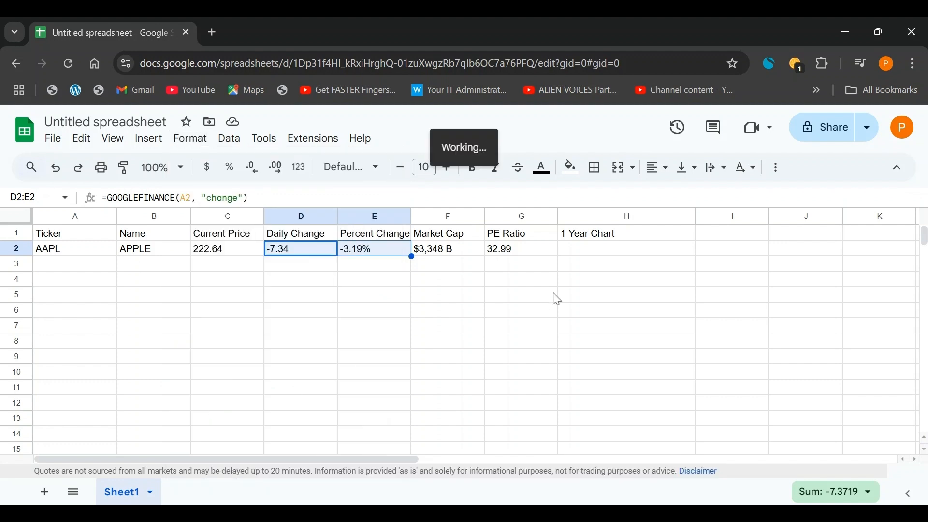
scroll(719, 275, "down", 1)
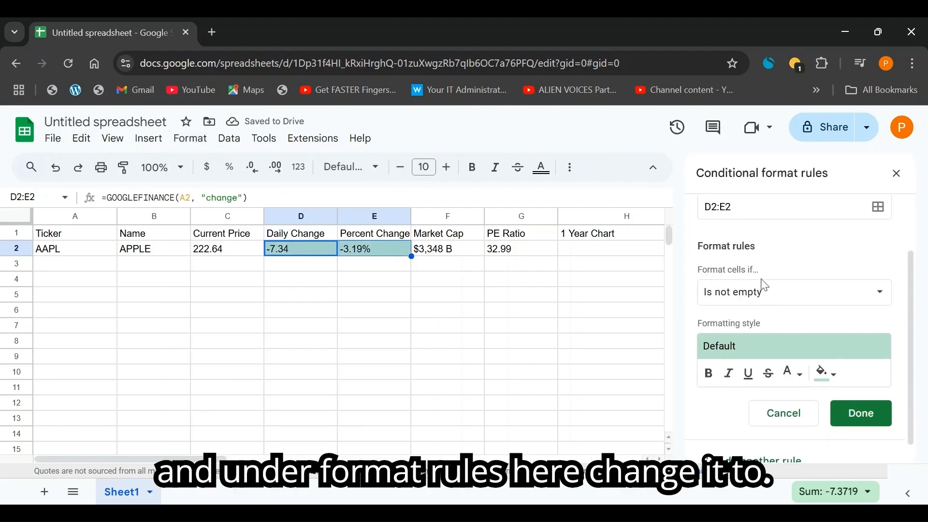
left_click(772, 295)
scroll(768, 314, "down", 3)
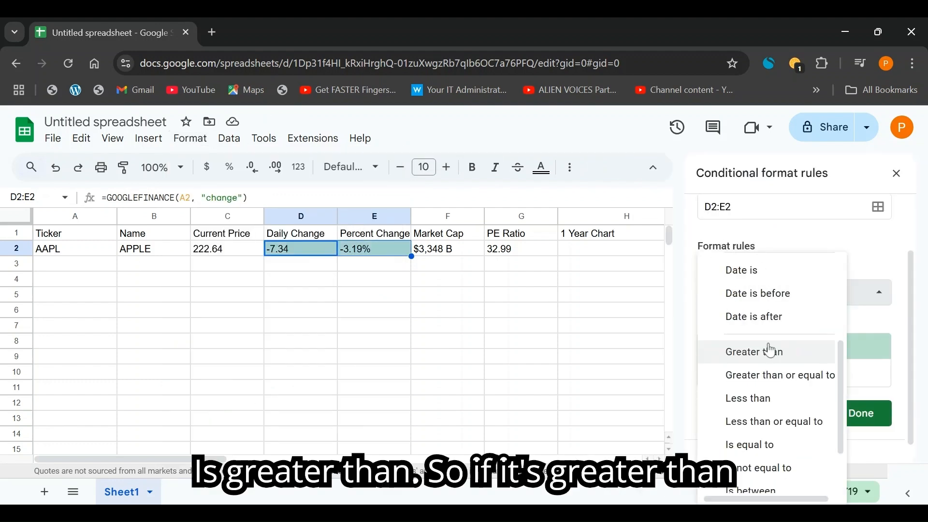
left_click(769, 350)
left_click(751, 321)
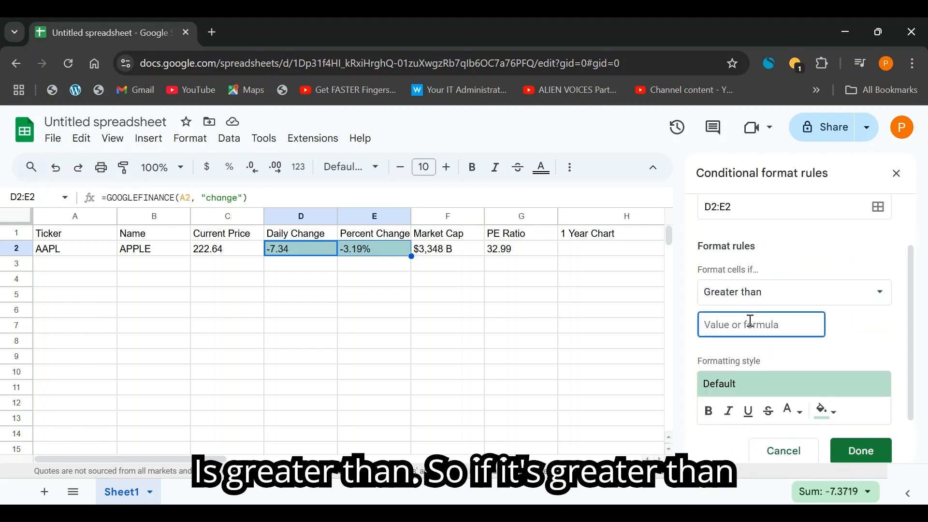
type("0")
- Style the greater-than rule with light green text on a white fill and save the rule
scroll(787, 332, "down", 1)
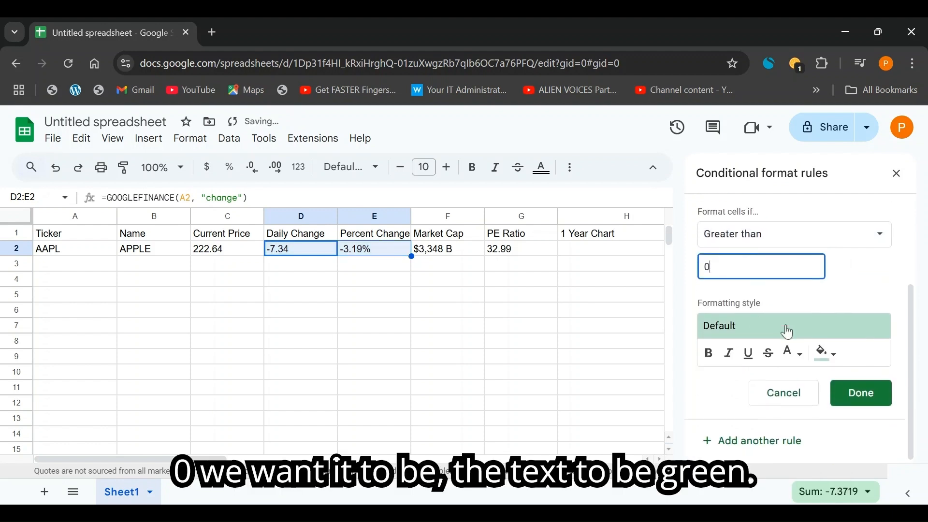
left_click(793, 354)
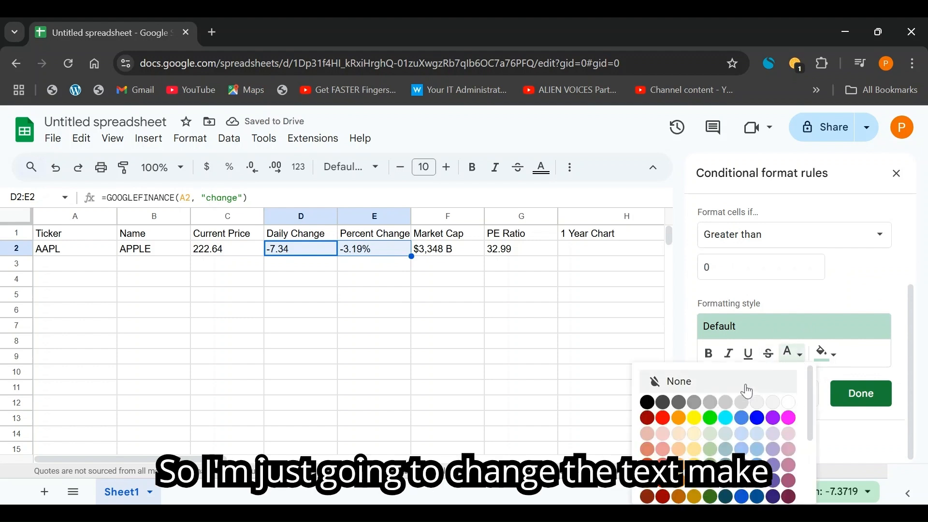
left_click(710, 451)
left_click(827, 353)
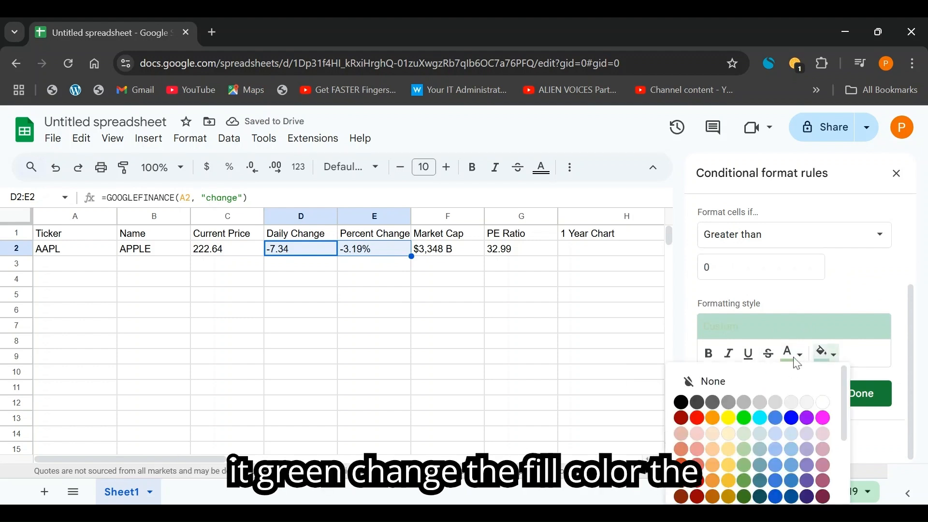
left_click(794, 358)
left_click(825, 354)
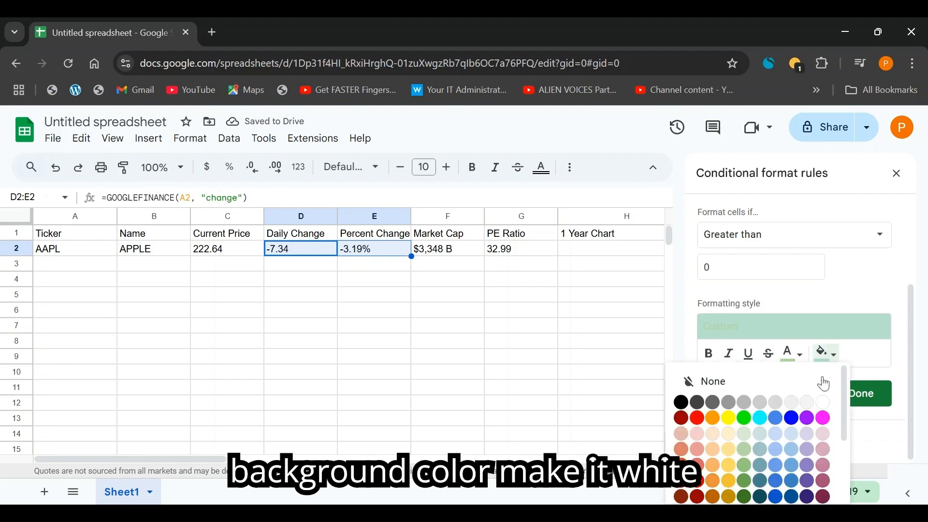
left_click(821, 405)
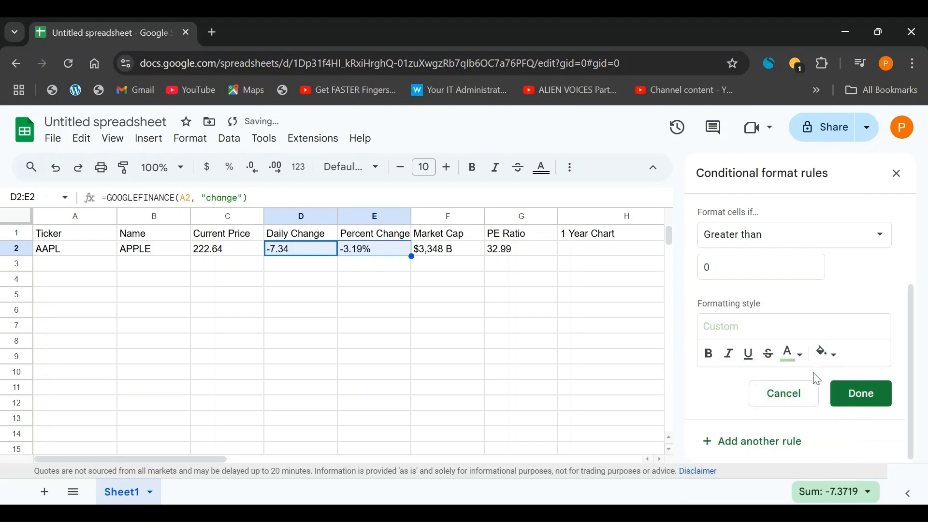
left_click(847, 395)
- Add another conditional formatting rule for D2:E2 that applies when the cell value is less than 0
left_click(761, 274)
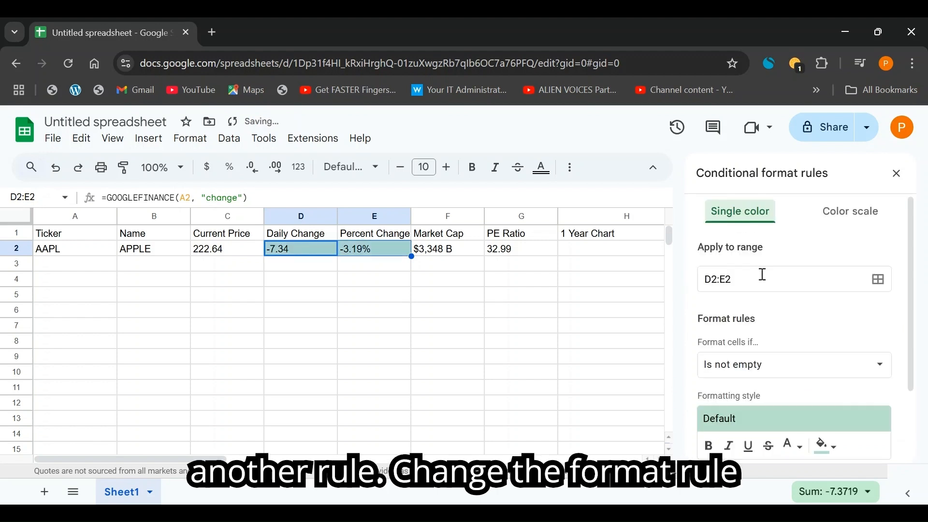
left_click(779, 372)
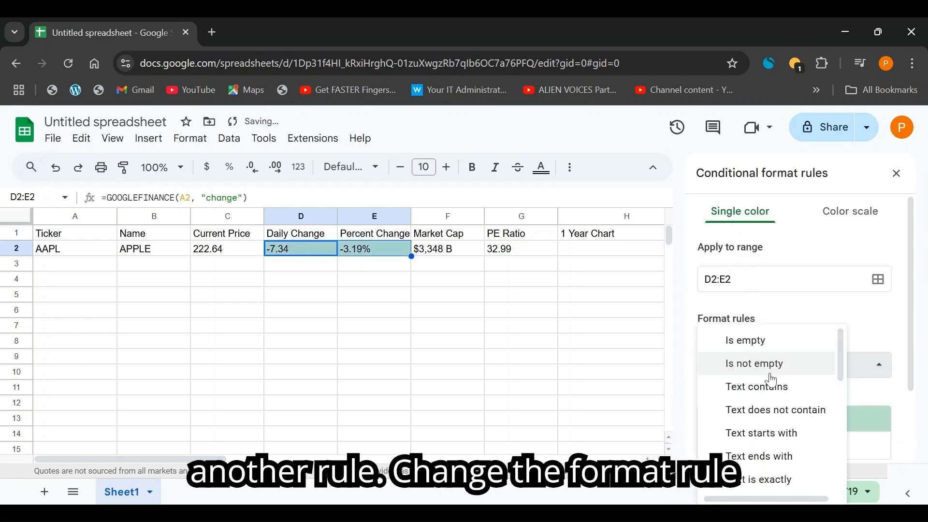
scroll(774, 382, "down", 3)
scroll(777, 391, "down", 3)
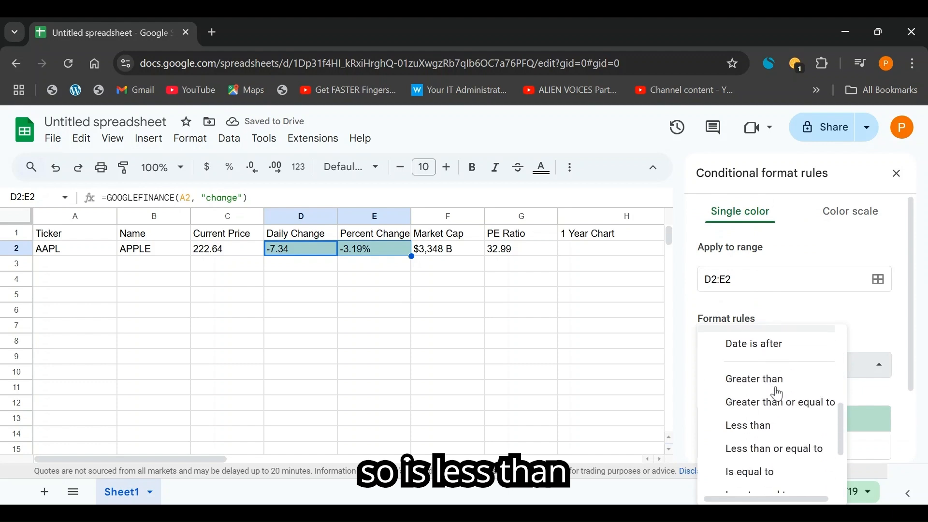
left_click(771, 426)
scroll(830, 340, "down", 2)
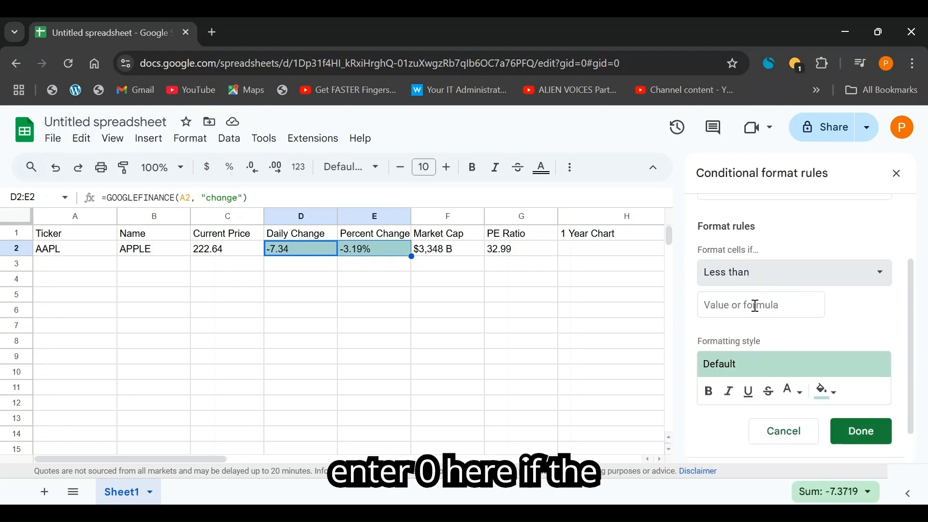
left_click(756, 307)
type("0")
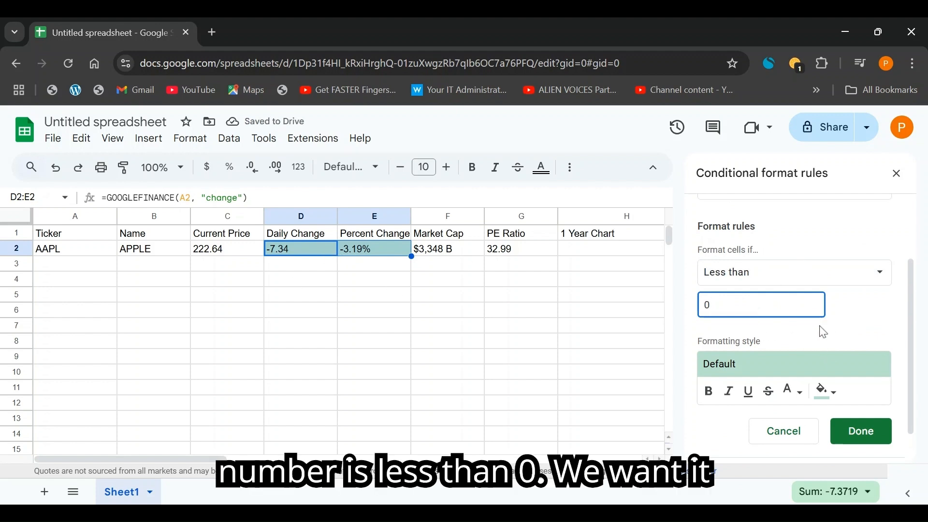
- Style the less-than rule with red text on a white fill
scroll(791, 325, "down", 1)
left_click(798, 360)
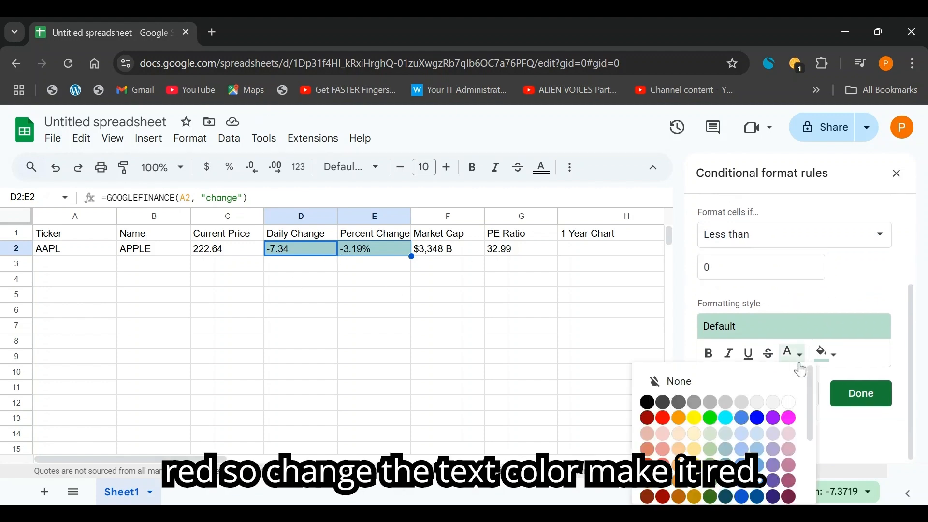
left_click(664, 418)
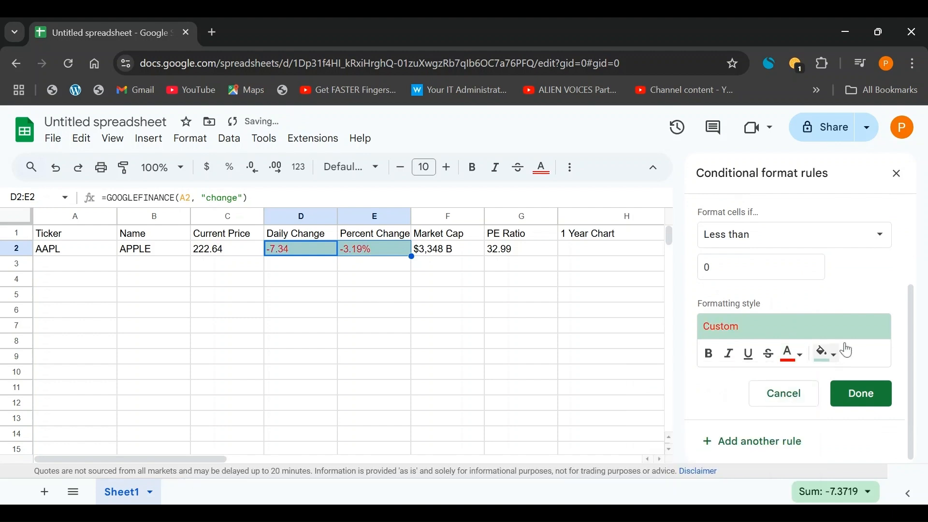
left_click(828, 354)
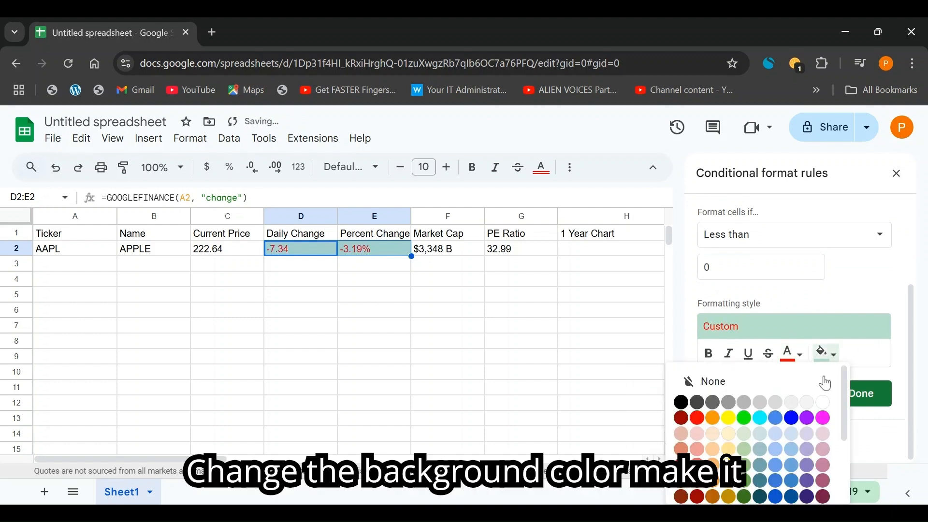
left_click(824, 402)
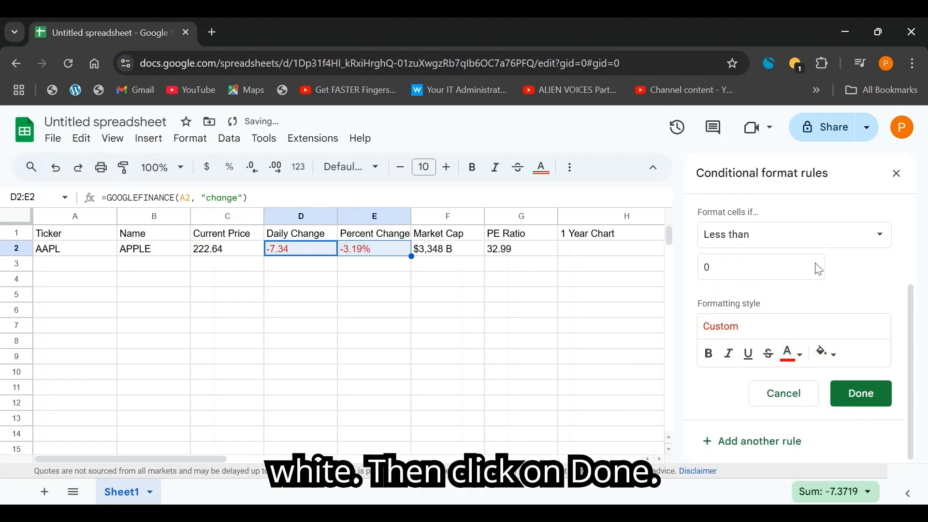
- Save the less-than rule for D2:E2 and close the conditional formatting rules
left_click(862, 395)
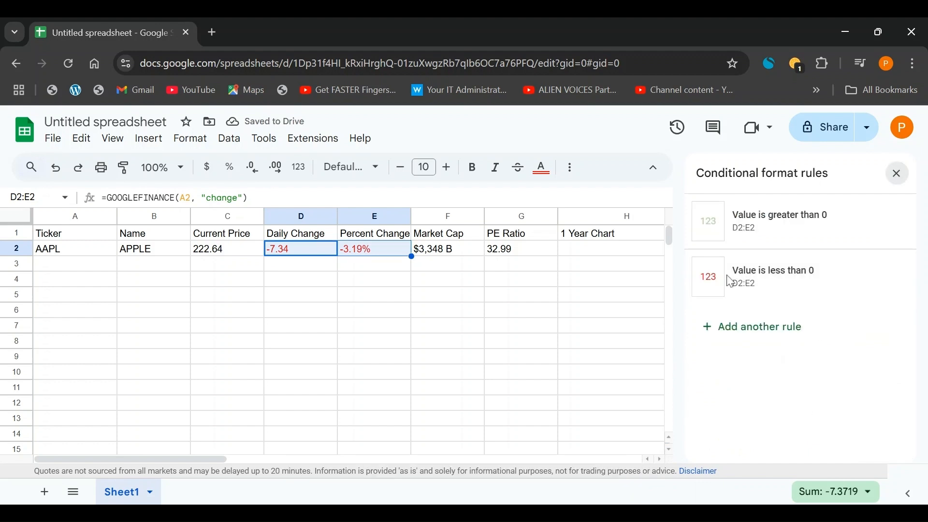
left_click(897, 173)
left_click(364, 273)
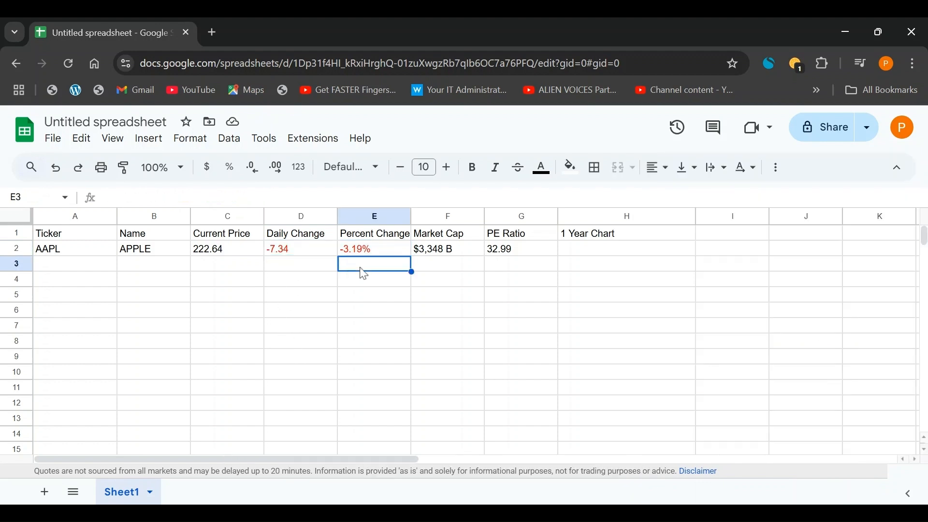
- Widen the empty columns I and J slightly
left_click(473, 249)
left_click(713, 235)
left_click(731, 253)
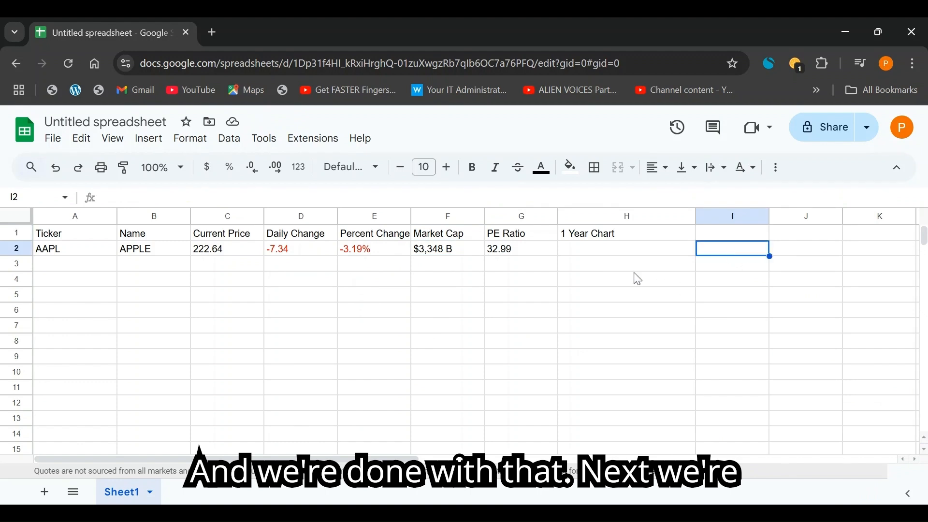
left_click_drag(768, 216, 791, 216)
left_click_drag(864, 216, 881, 220)
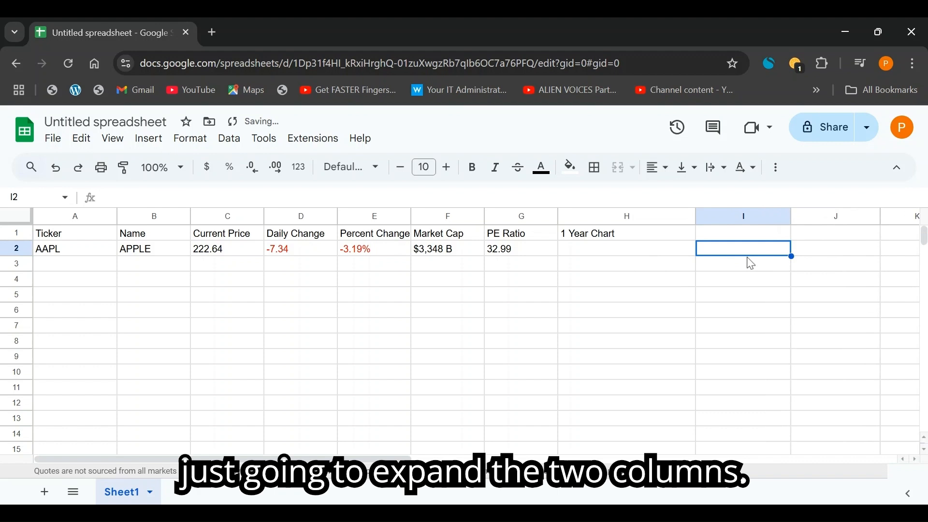
- Enter the headers "52 Week High" in I1 and "52 Week Low" in J1
key("Up")
type("52")
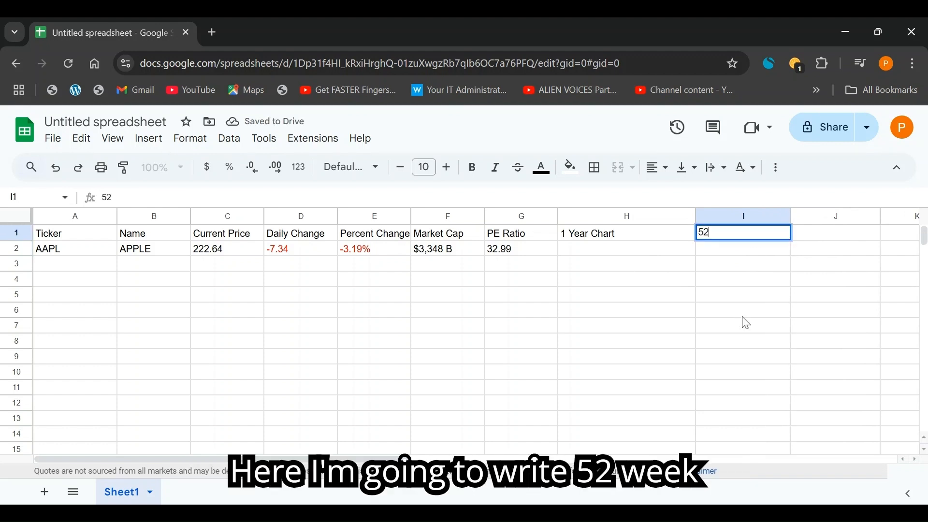
type(" Week ")
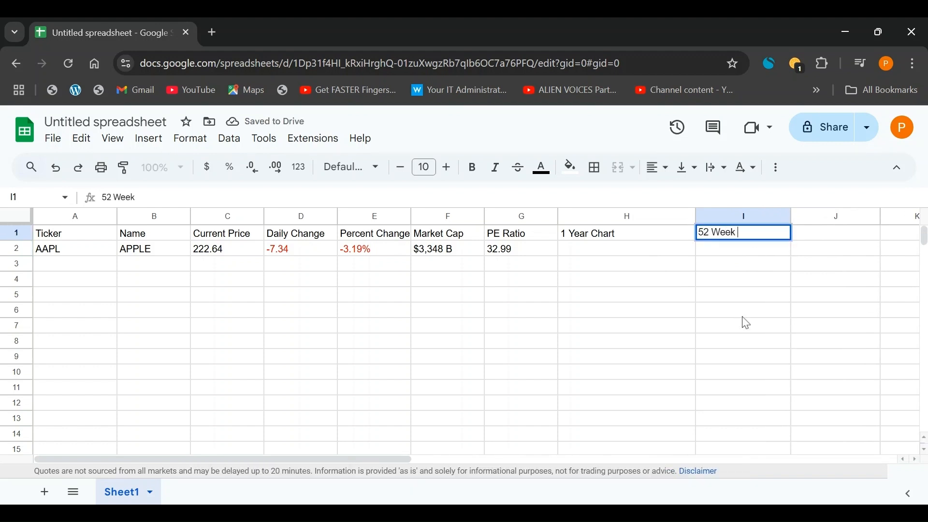
type("High")
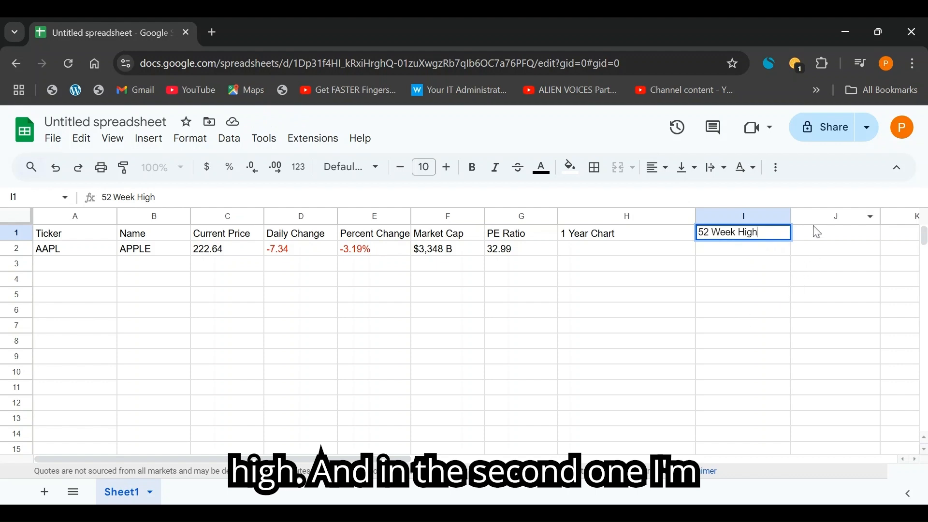
left_click(817, 236)
type("5")
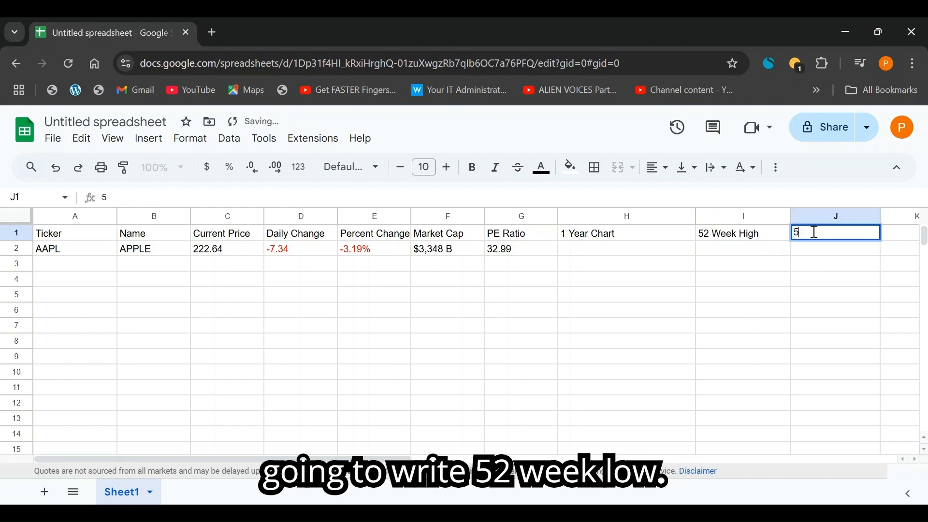
type("2 Week Low")
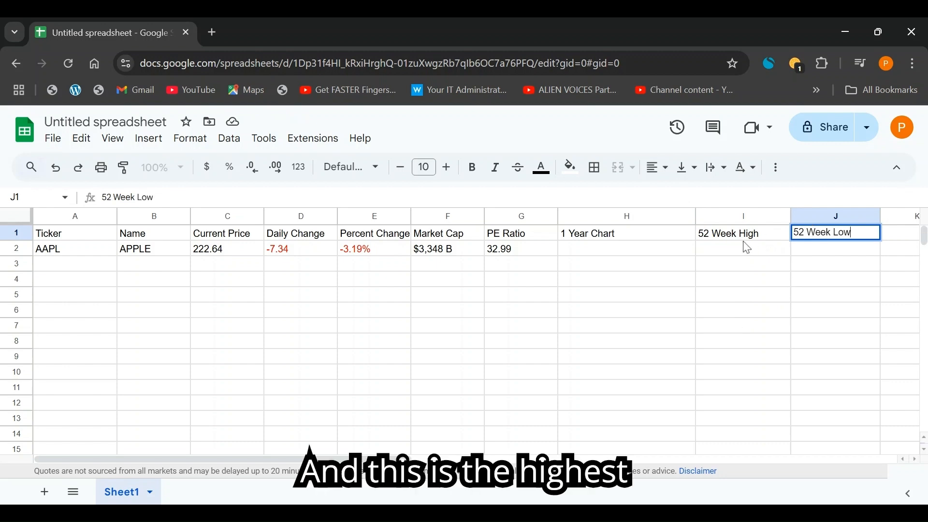
left_click(745, 242)
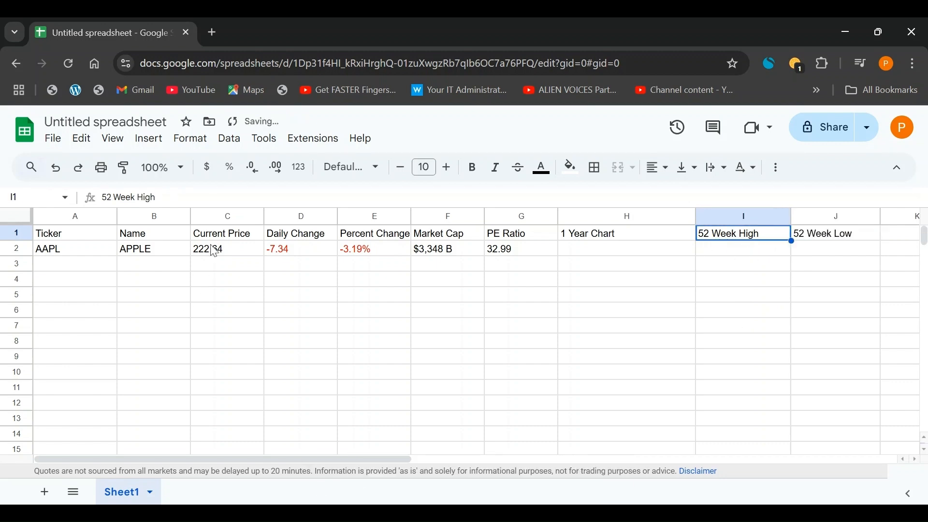
left_click(214, 248)
left_click(724, 239)
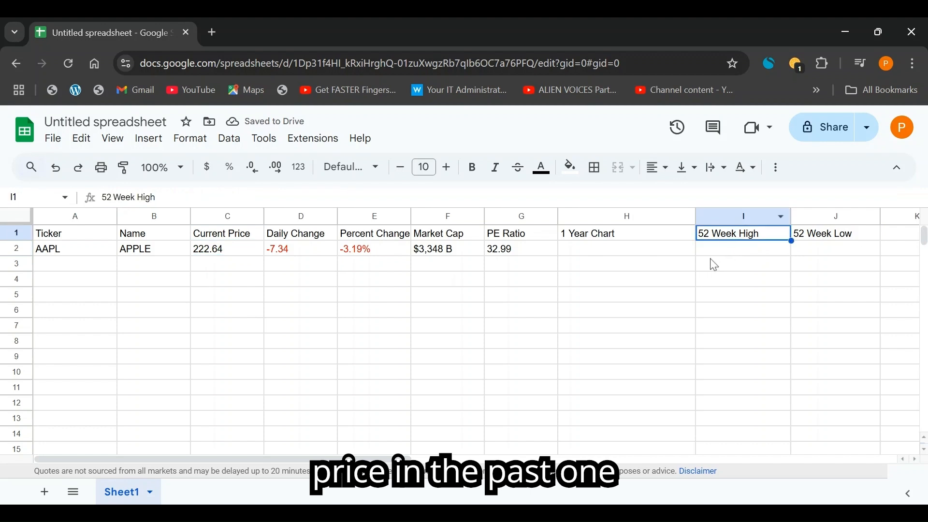
left_click(714, 258)
left_click(831, 252)
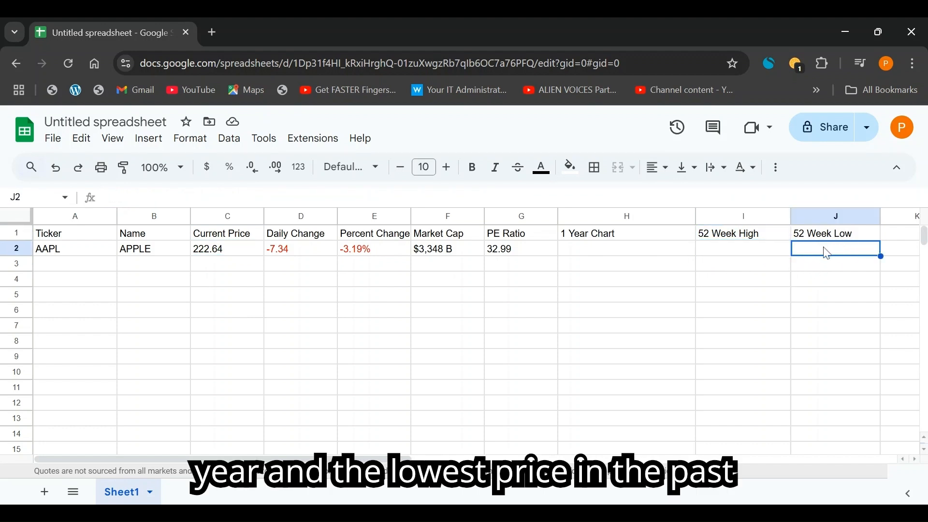
- Enter the formula =GOOGLEFINANCE(A2, "high52") in cell I2 under 52 Week High
left_click(732, 259)
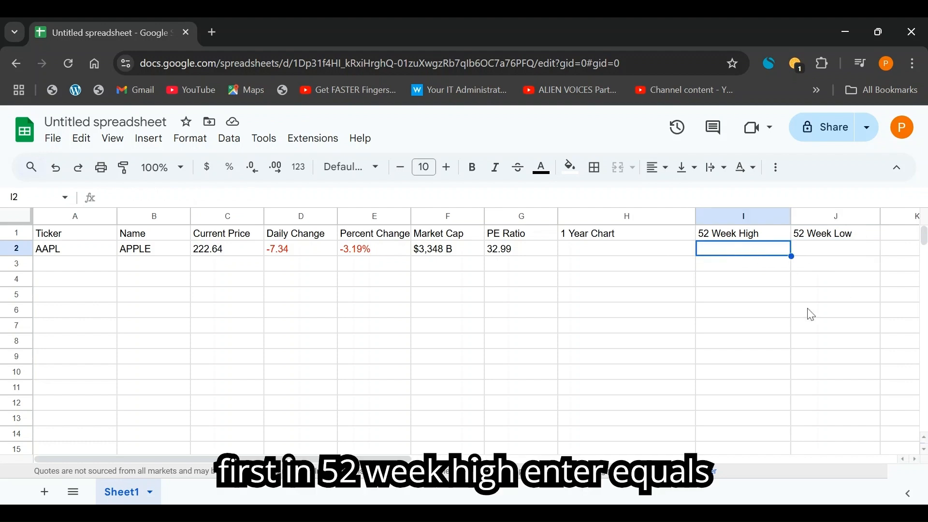
type("=")
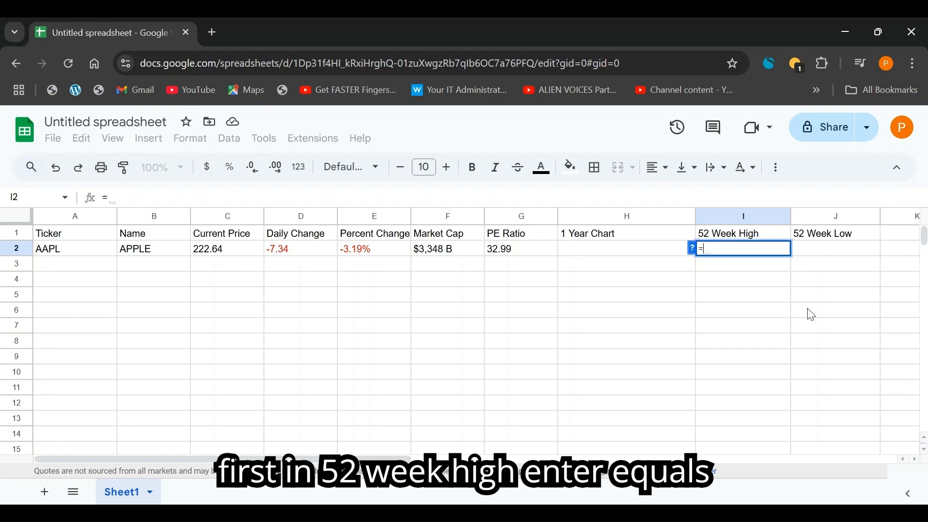
type("GO")
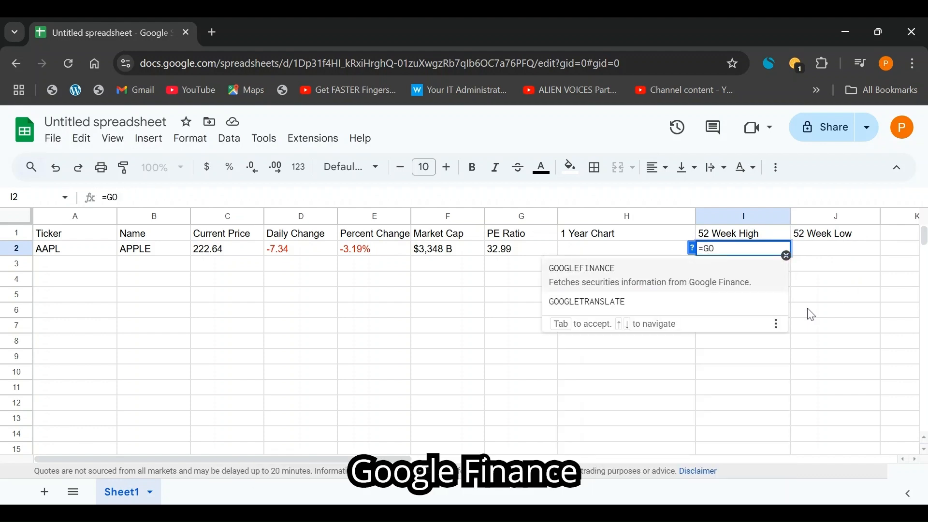
left_click(764, 276)
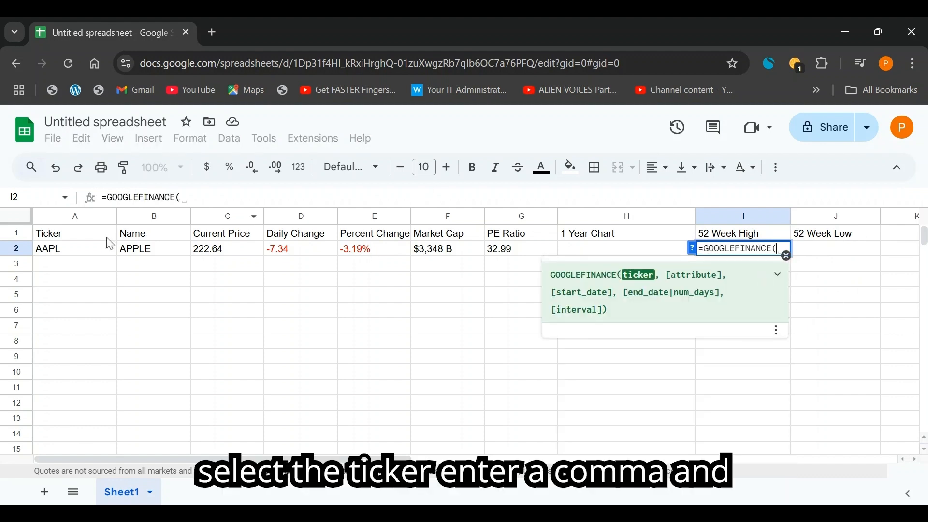
left_click(86, 248)
type(",")
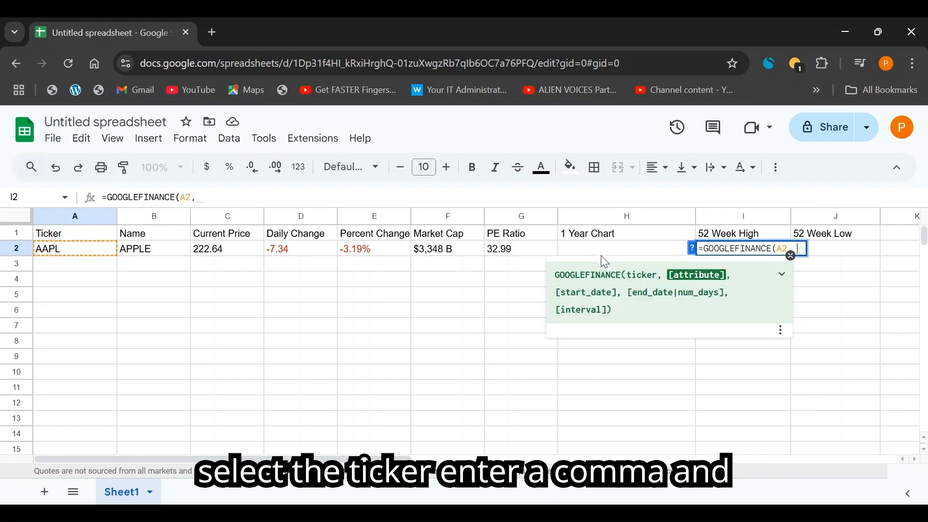
type(" \"")
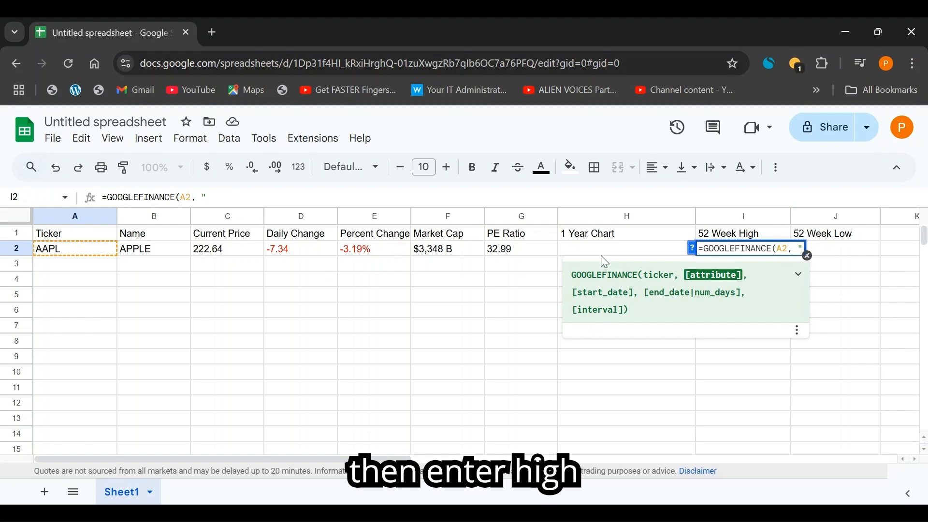
type("high")
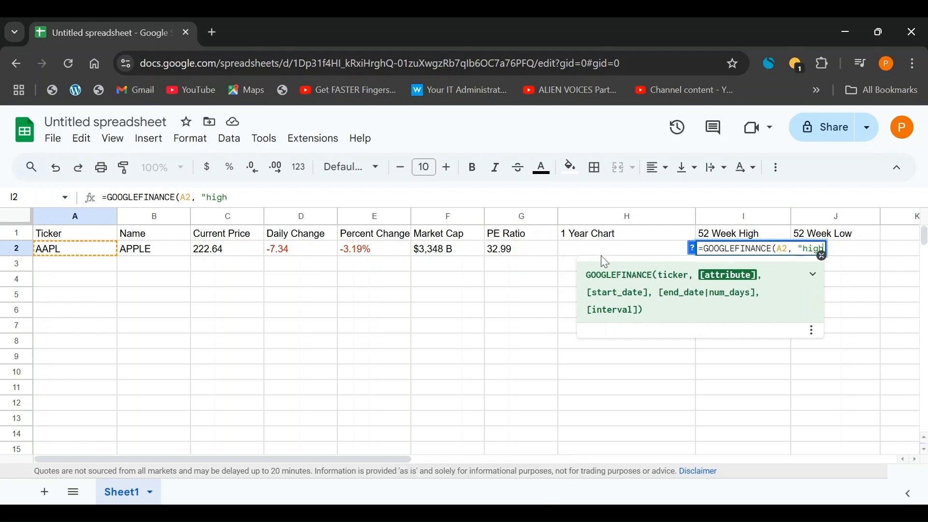
type("52")
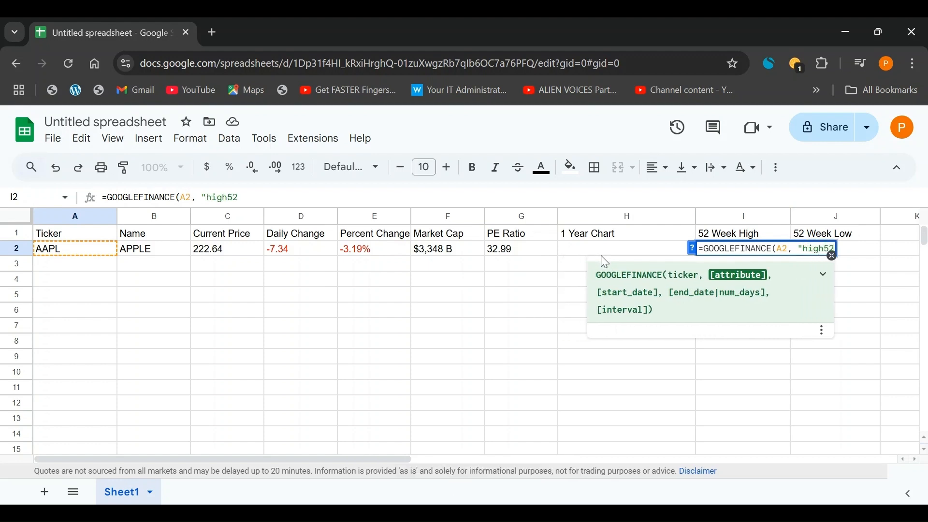
type("\"")
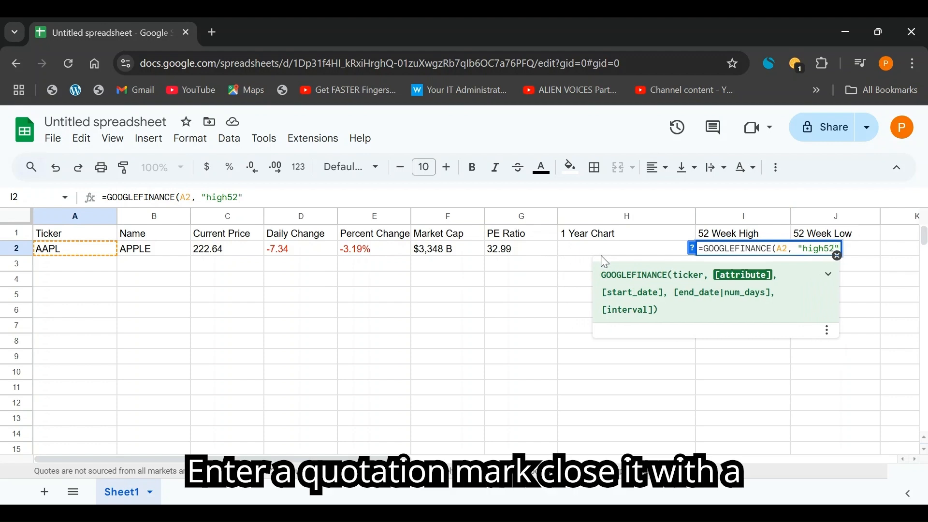
type(")")
key("Return")
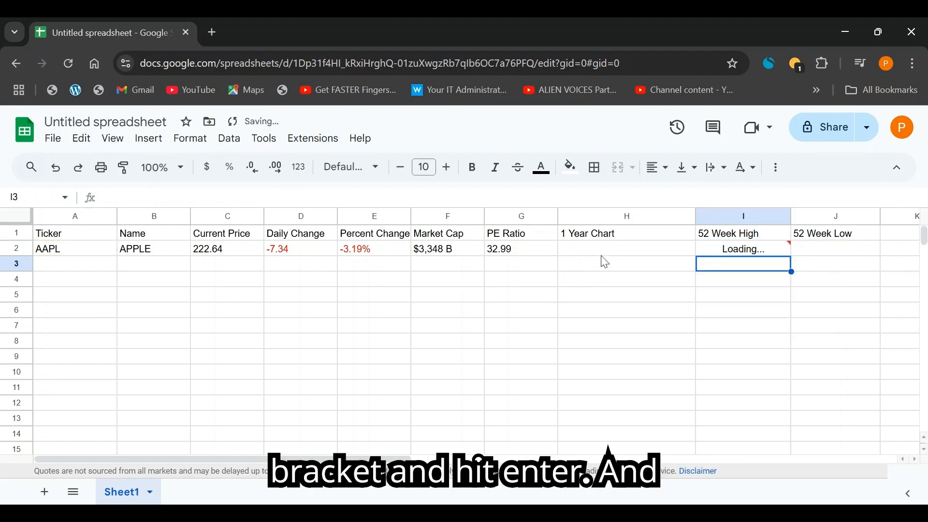
- Copy the 52 Week High formula from I2 into J2 and change its attribute to "low52"
double_click(720, 248)
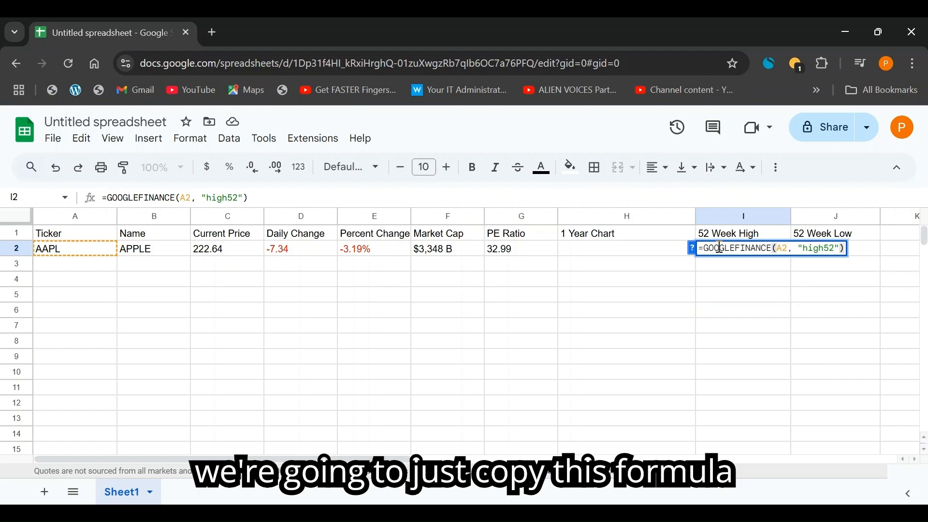
left_click(713, 248)
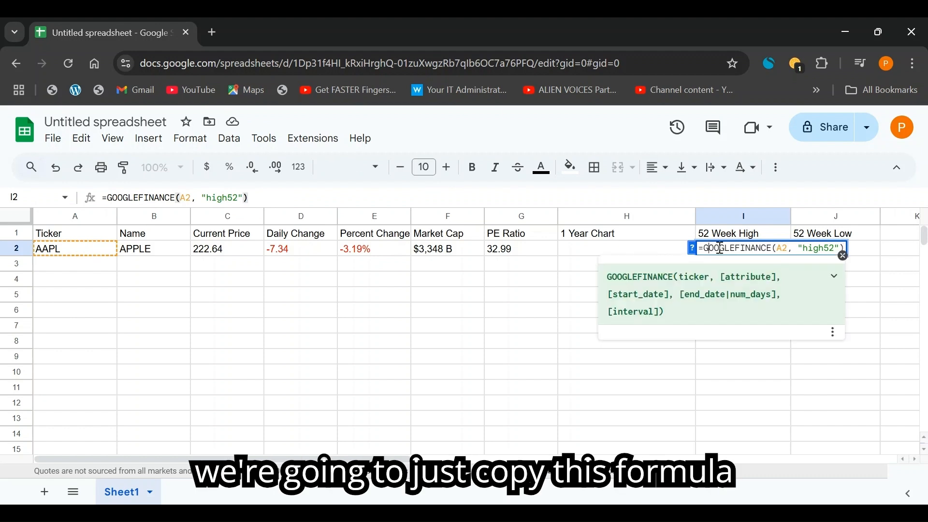
key("ctrl+a")
key("ctrl+c")
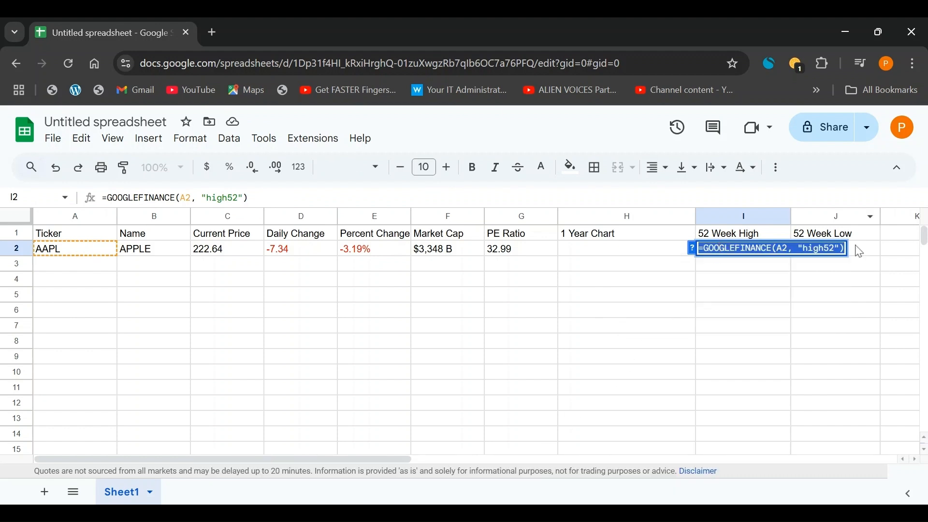
left_click(856, 249)
double_click(853, 255)
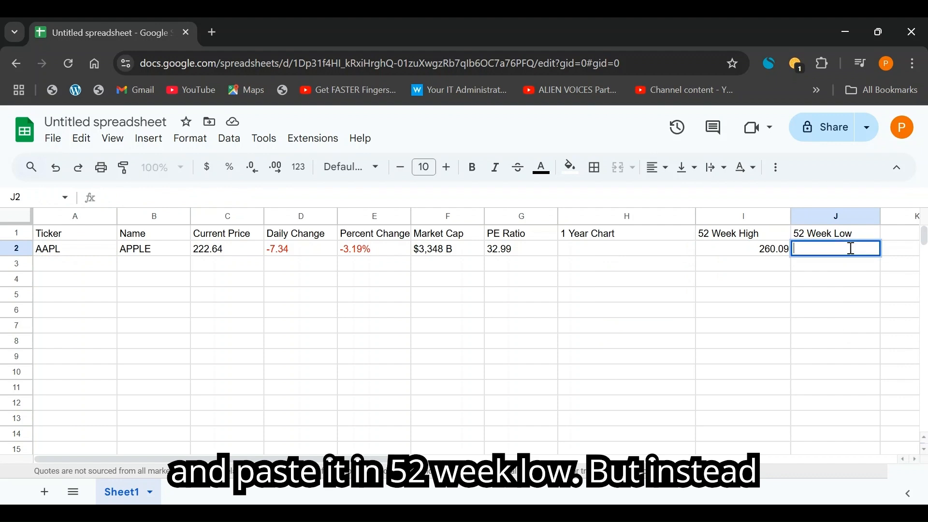
key("ctrl+v")
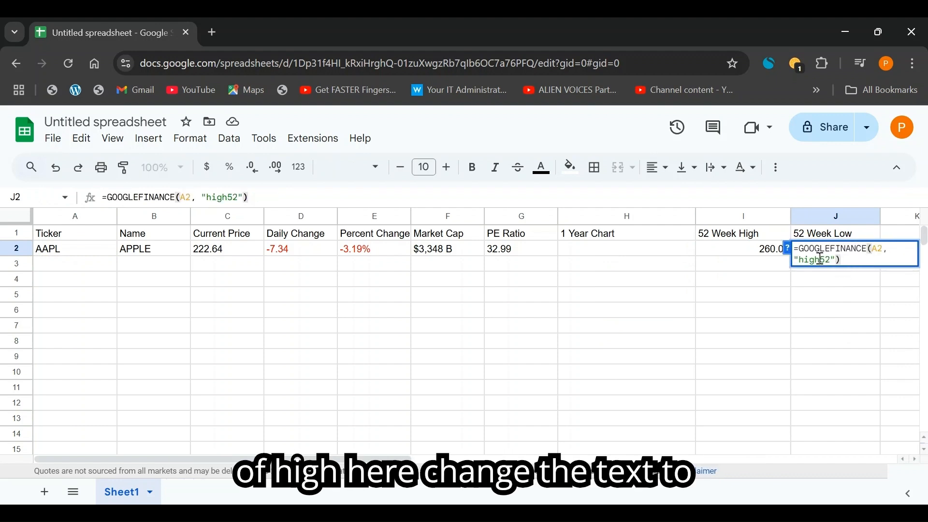
left_click_drag(821, 260, 799, 257)
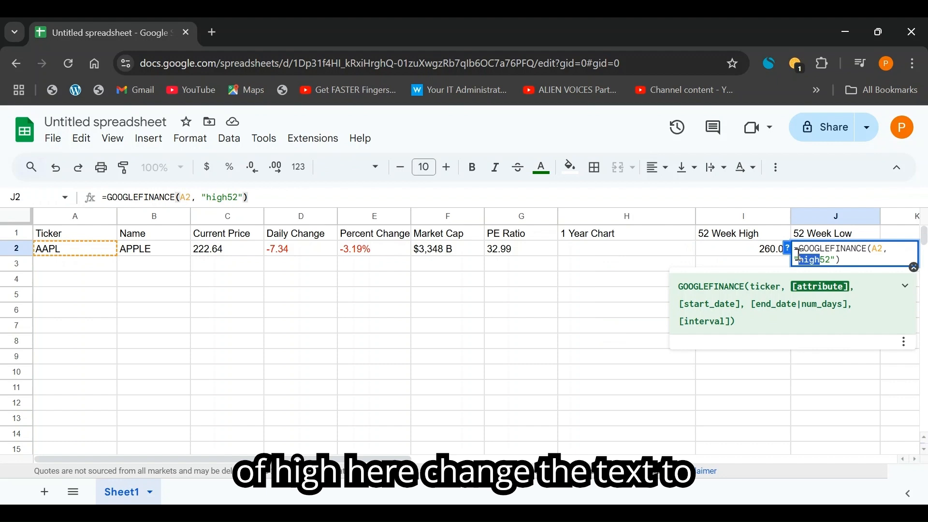
type("low")
key("Return")
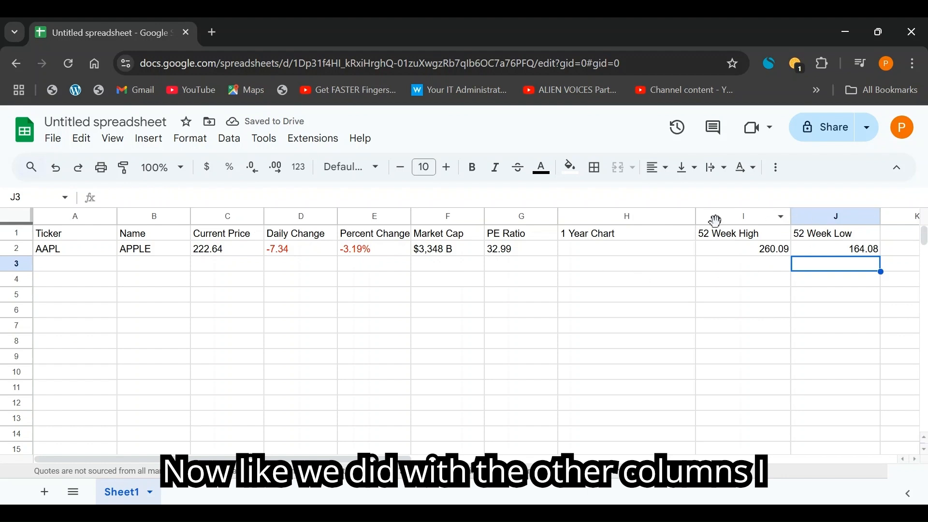
- Left-align the contents of columns I and J
left_click_drag(715, 216, 814, 218)
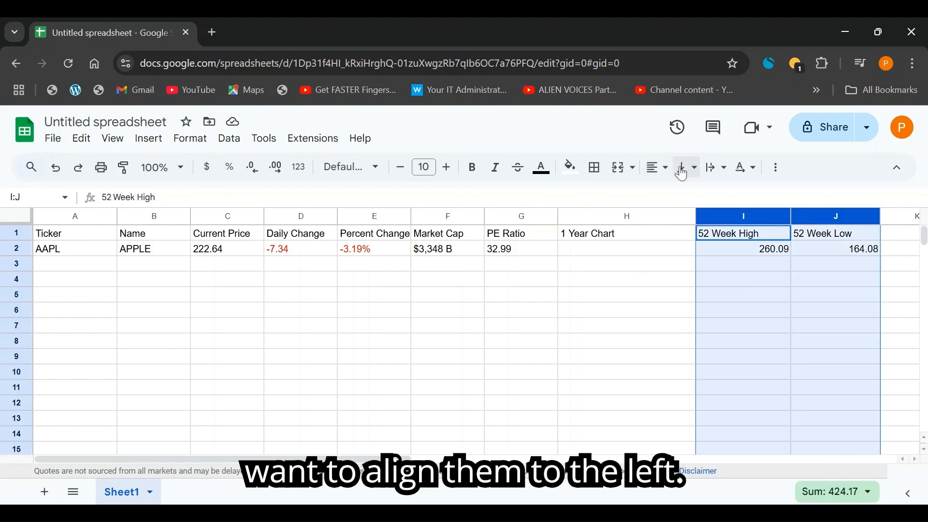
left_click(658, 167)
left_click(660, 196)
left_click(738, 296)
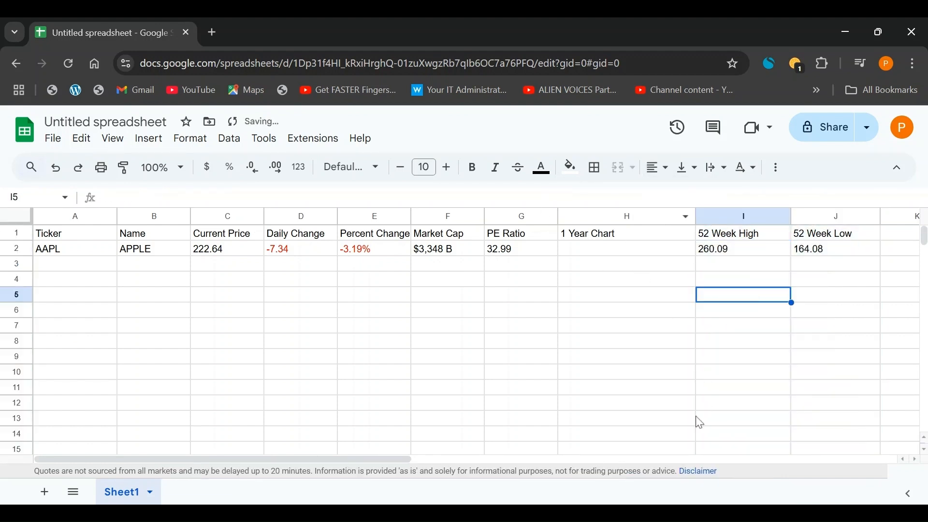
- Make the header cells A1:J1 bold
left_click(375, 280)
left_click(93, 236)
left_click_drag(91, 239, 454, 233)
left_click_drag(693, 224, 802, 234)
left_click(472, 168)
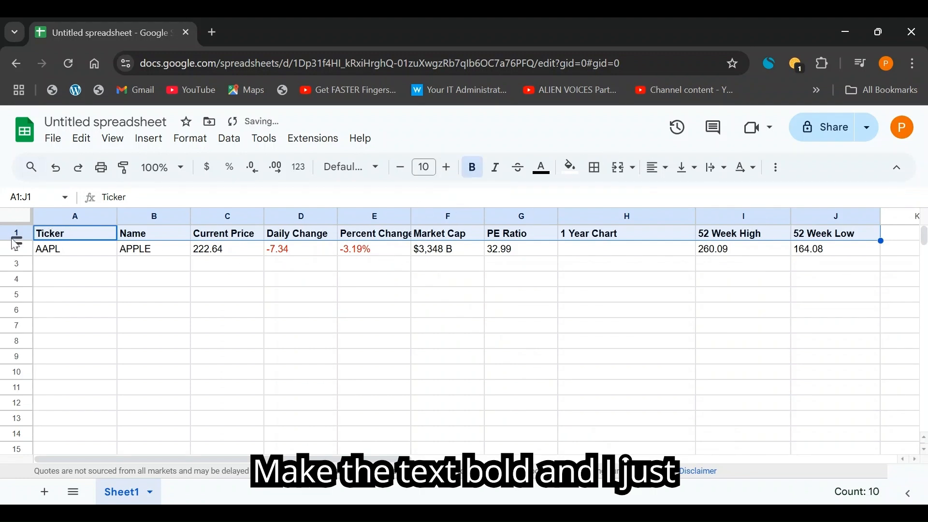
- Increase the height of header row 1 and widen the Percent Change column to fit its header
left_click_drag(16, 241, 17, 250)
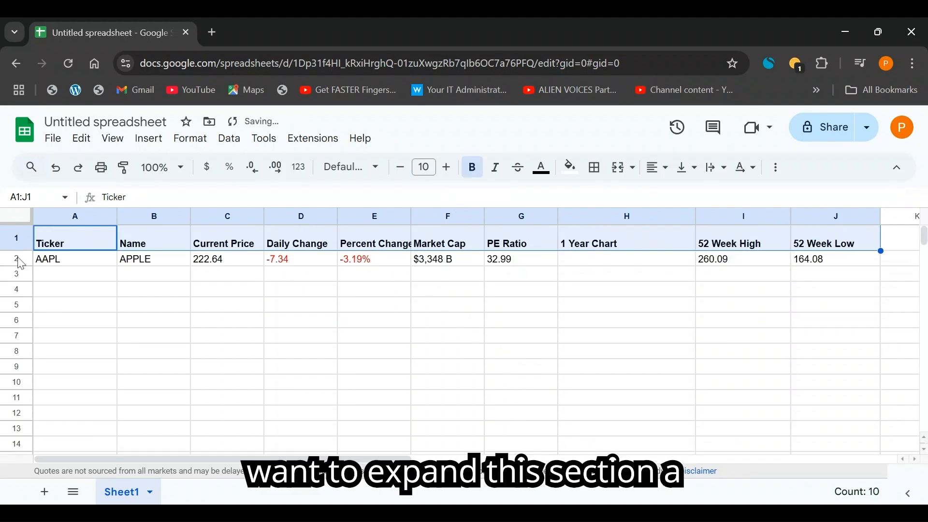
left_click_drag(412, 216, 432, 216)
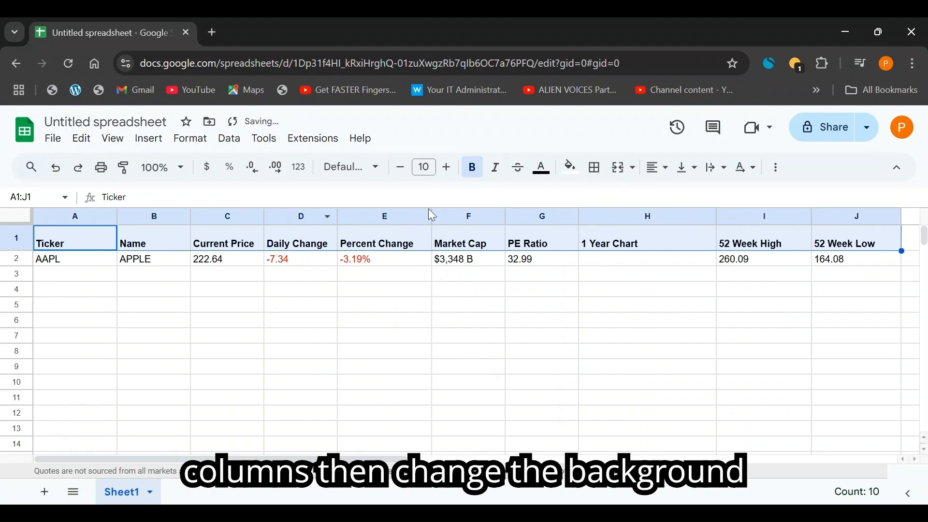
- Fill the header cells A1:J1 with dark gray, make their text white, and deselect them
left_click(570, 168)
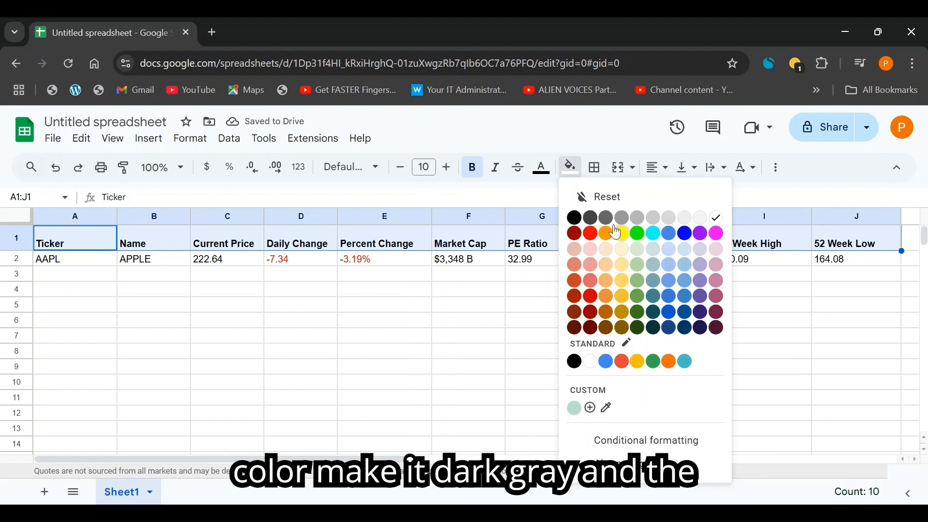
left_click(605, 219)
left_click(542, 169)
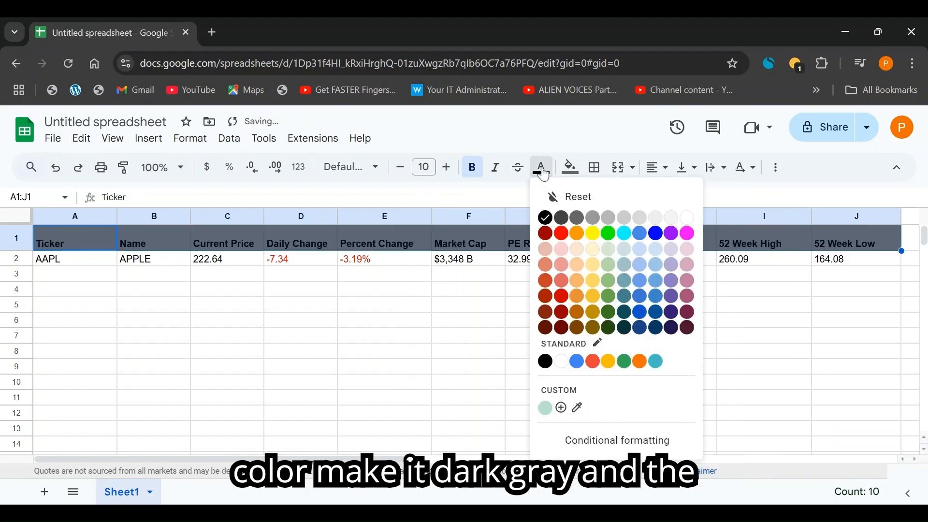
left_click(689, 218)
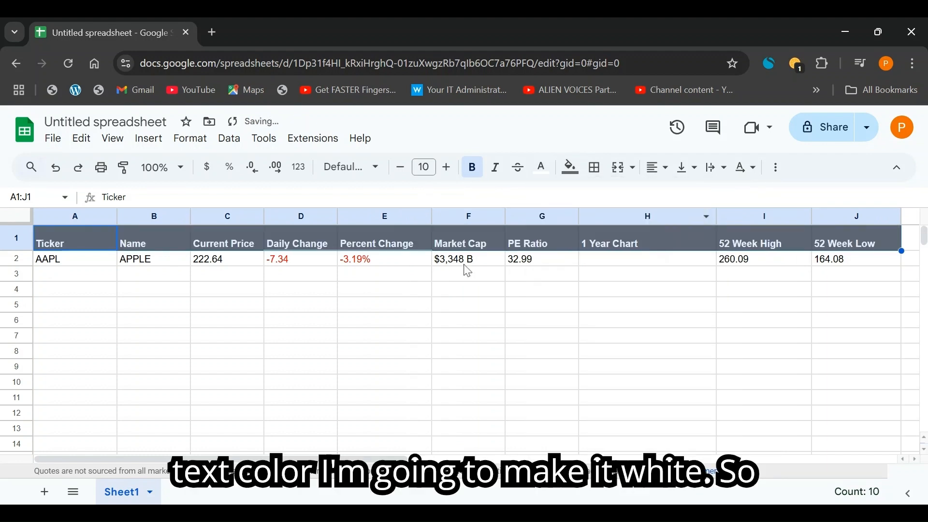
left_click(469, 274)
left_click(228, 336)
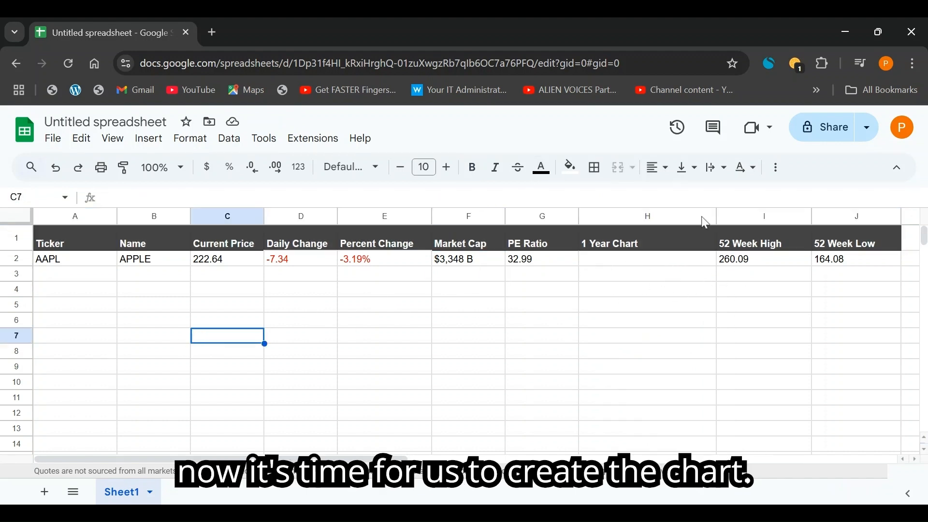
- Start a GOOGLEFINANCE formula in D6 with ticker A2 and the attribute "price"
left_click(300, 322)
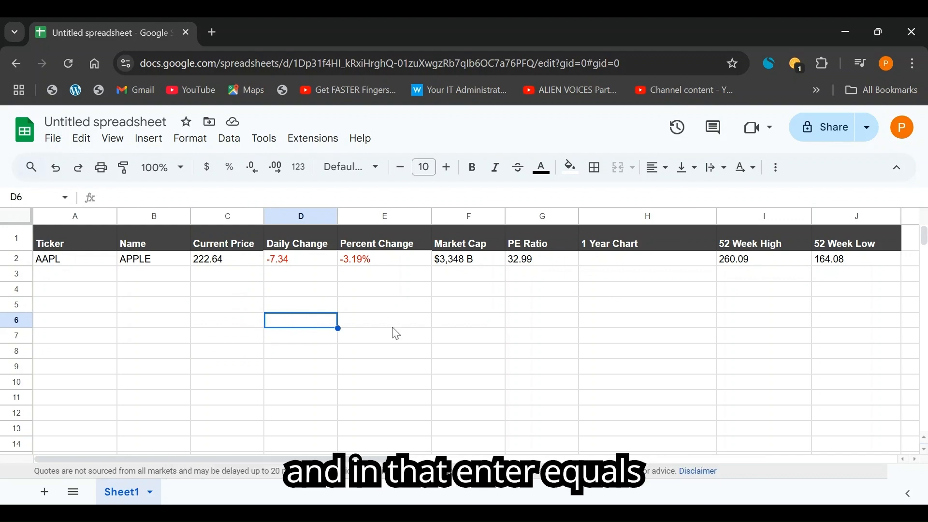
type("=GO")
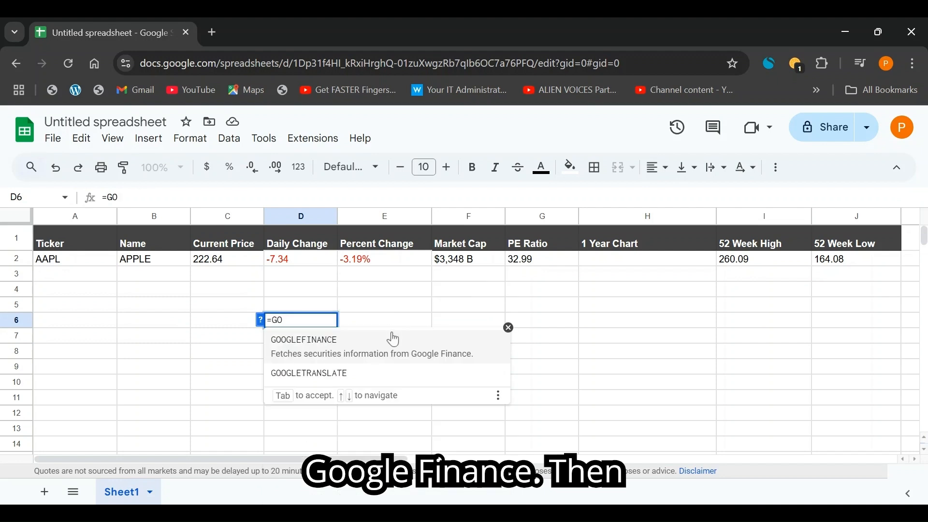
left_click(391, 339)
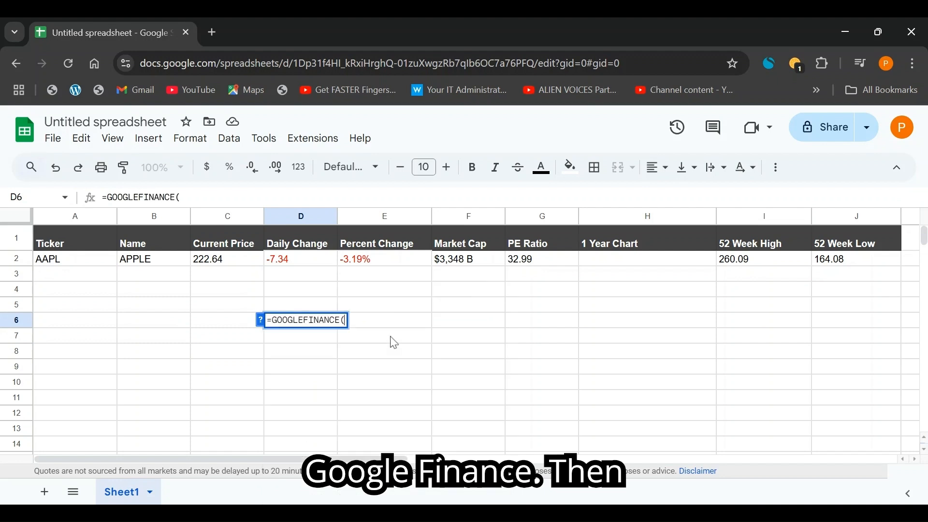
left_click(79, 261)
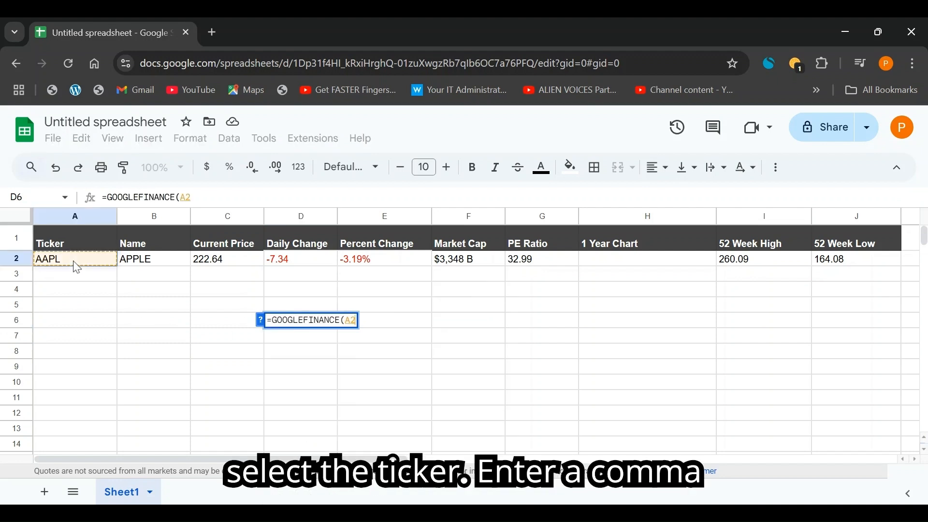
type(", ")
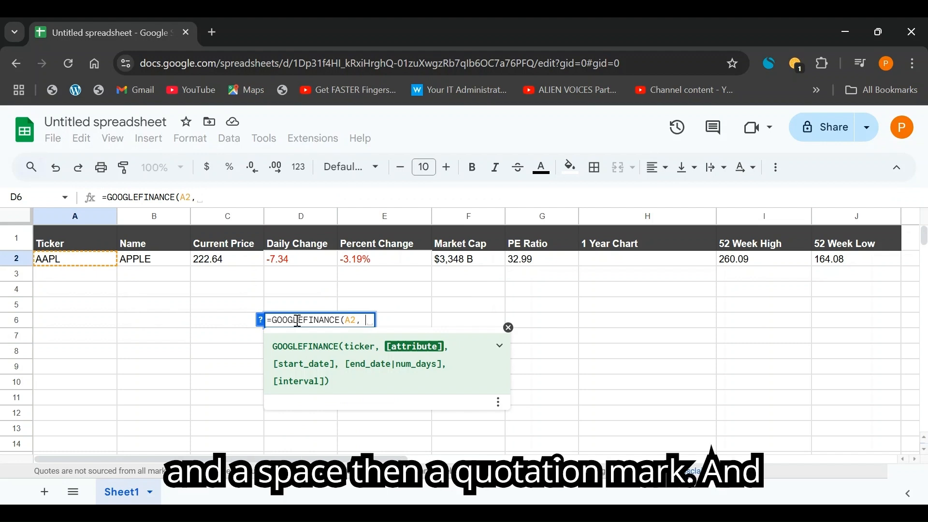
type("\"")
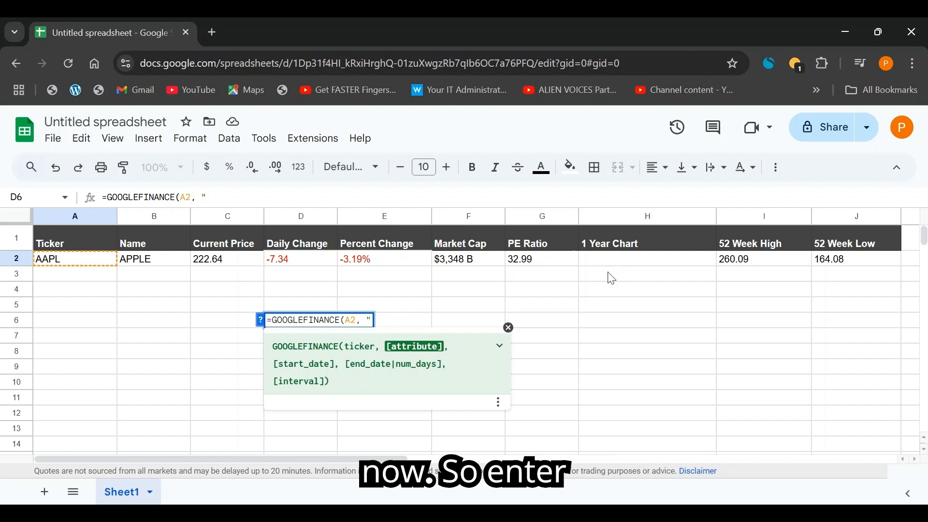
type("price")
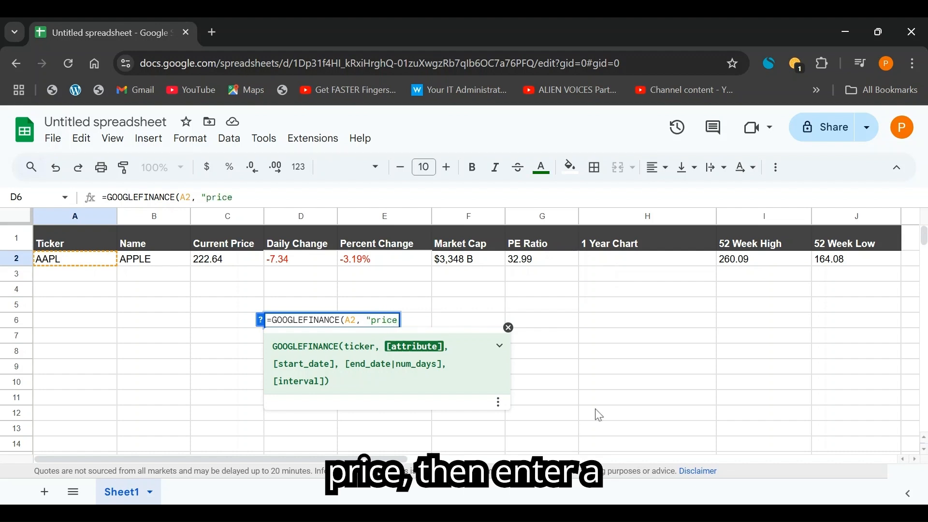
type("\"")
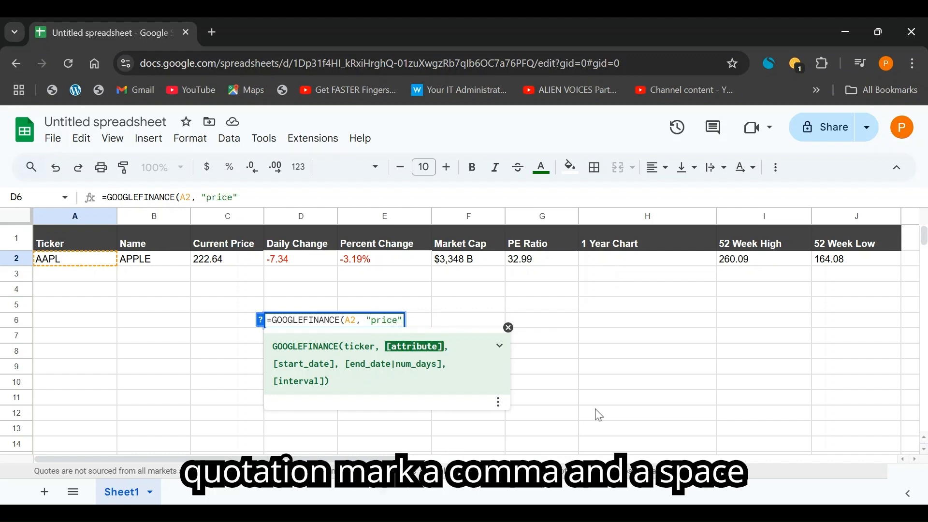
type(", ")
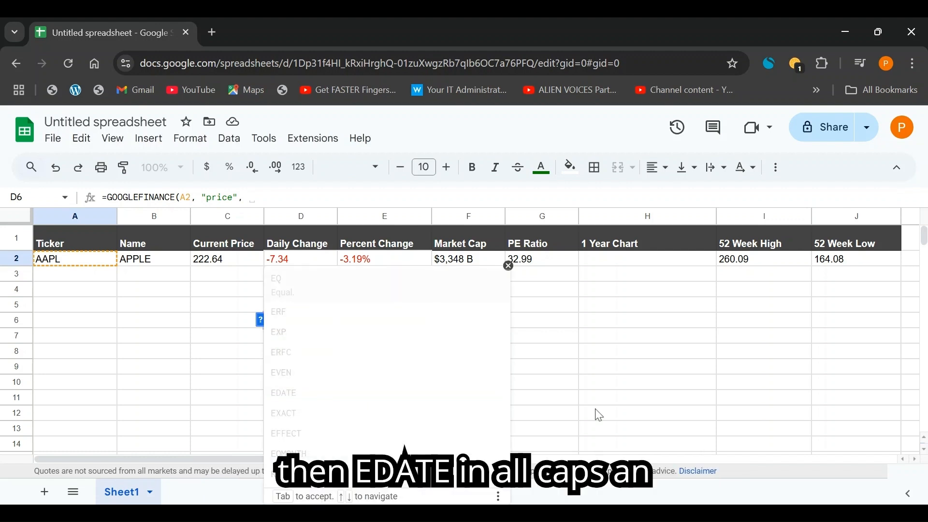
- Add EDATE(today(), - 12) as the start date argument of the D6 formula
type("EDATE")
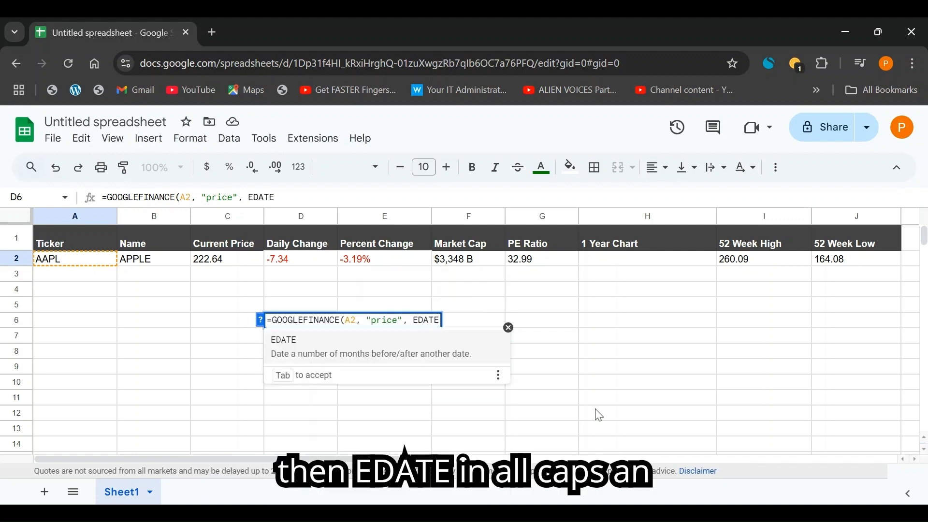
type("(")
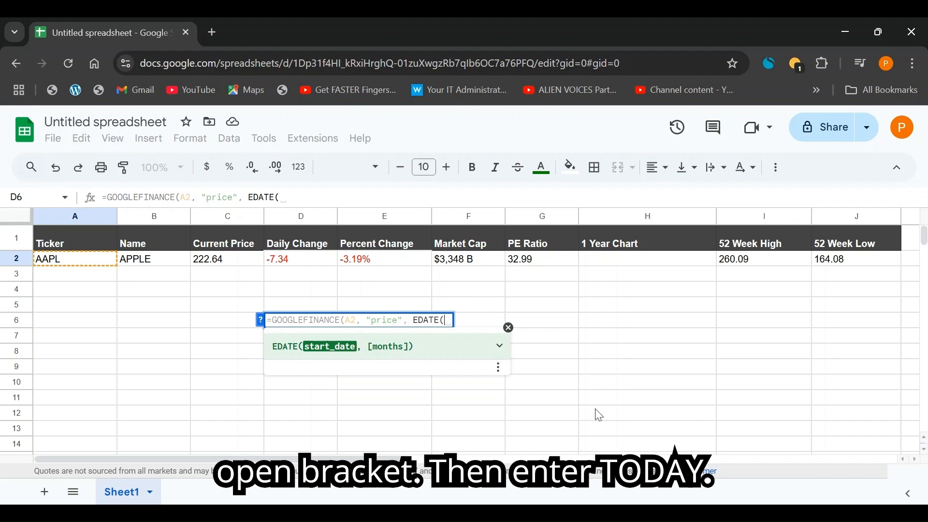
type("toda")
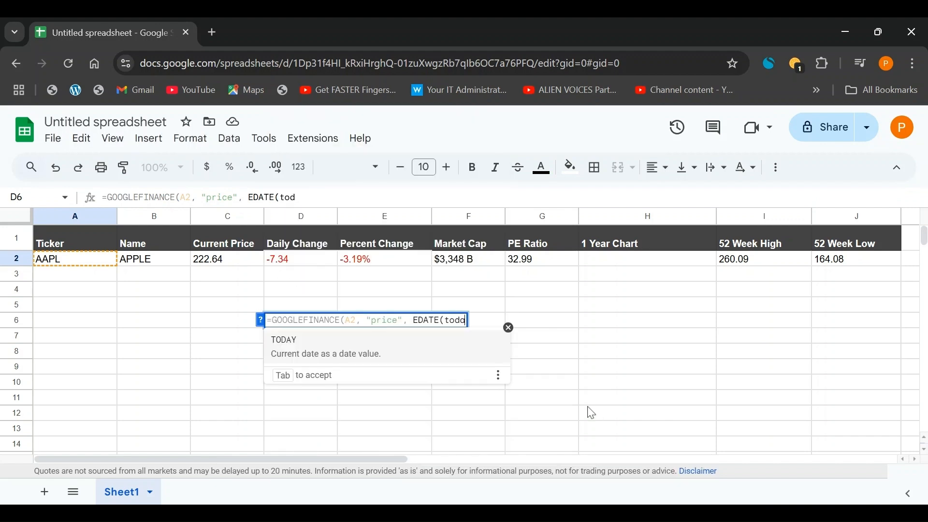
type("y()")
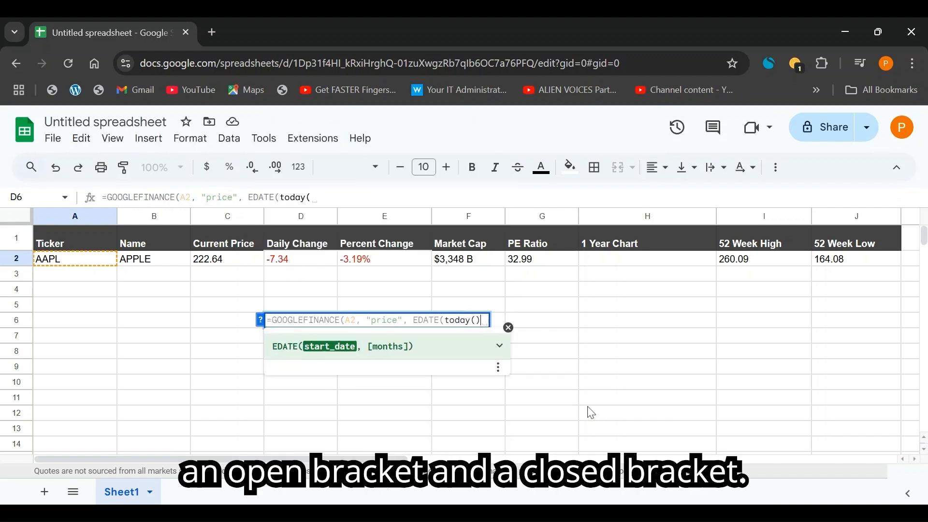
type(", ")
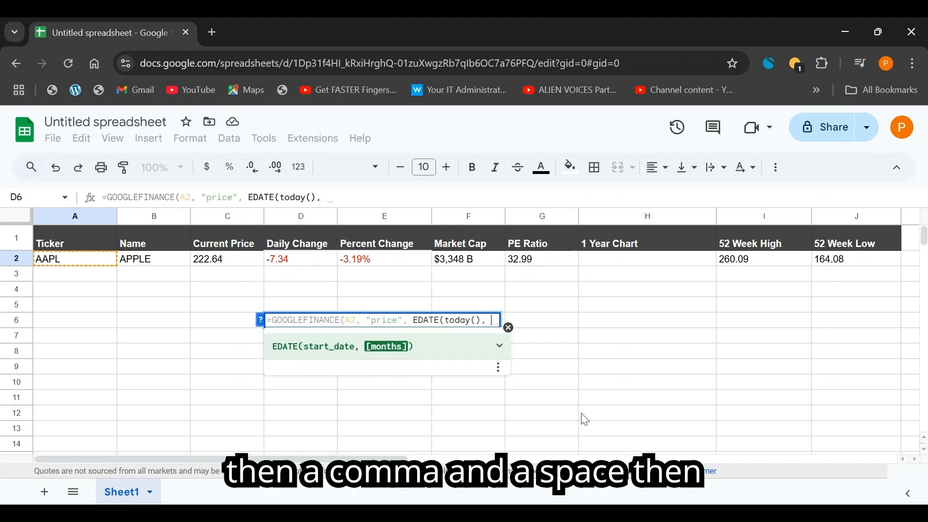
type("-12")
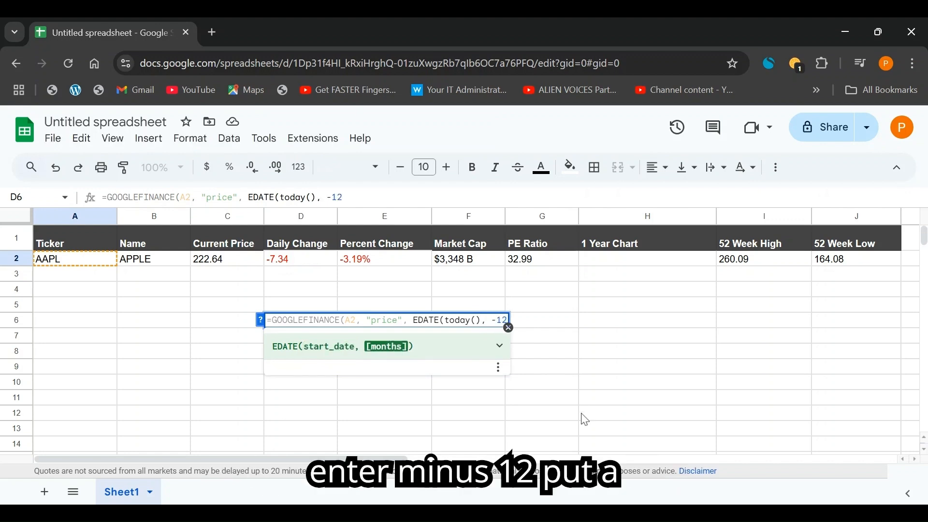
key("Left")
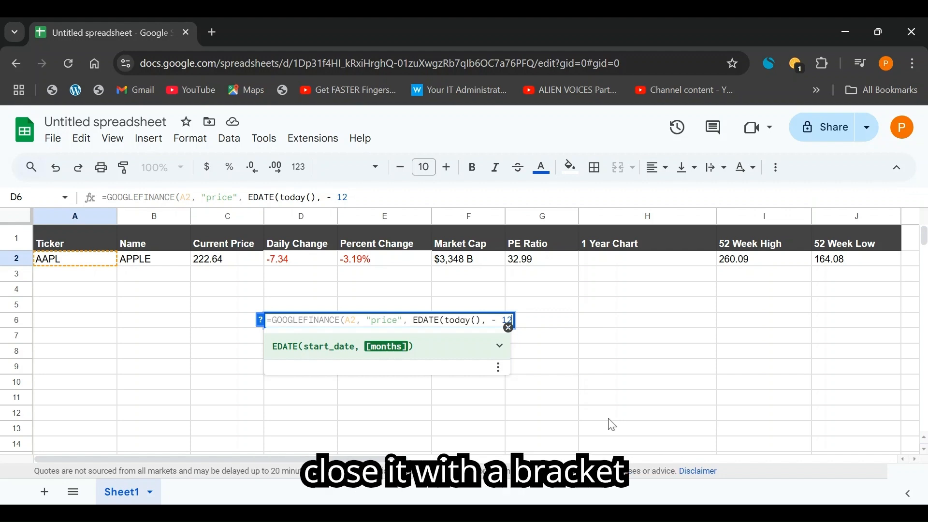
type(")")
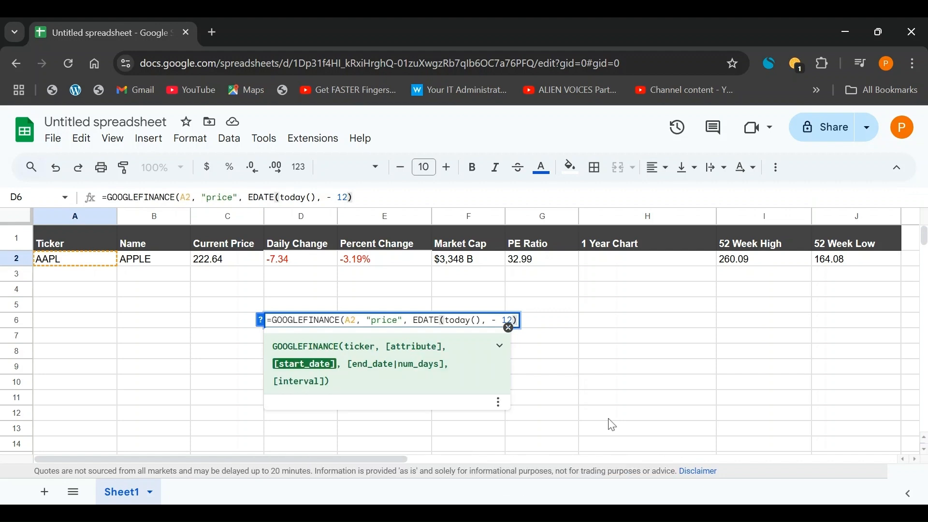
- Add today() as the end date argument, close the GOOGLEFINANCE formula in D6 and enter it
type(", ")
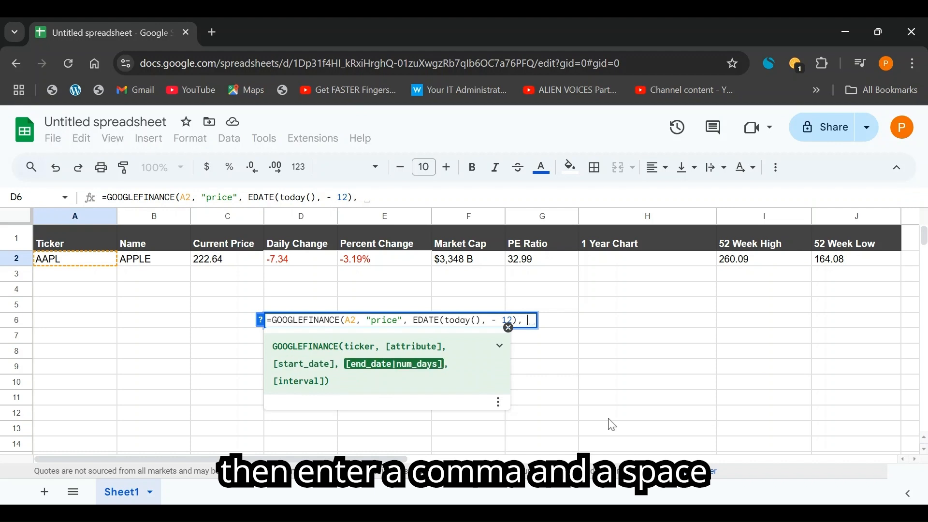
type("today")
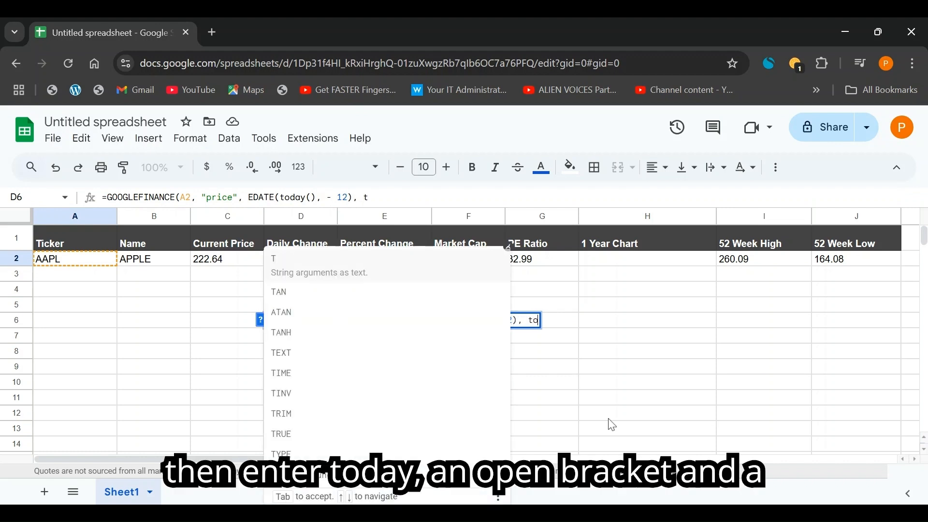
type("()")
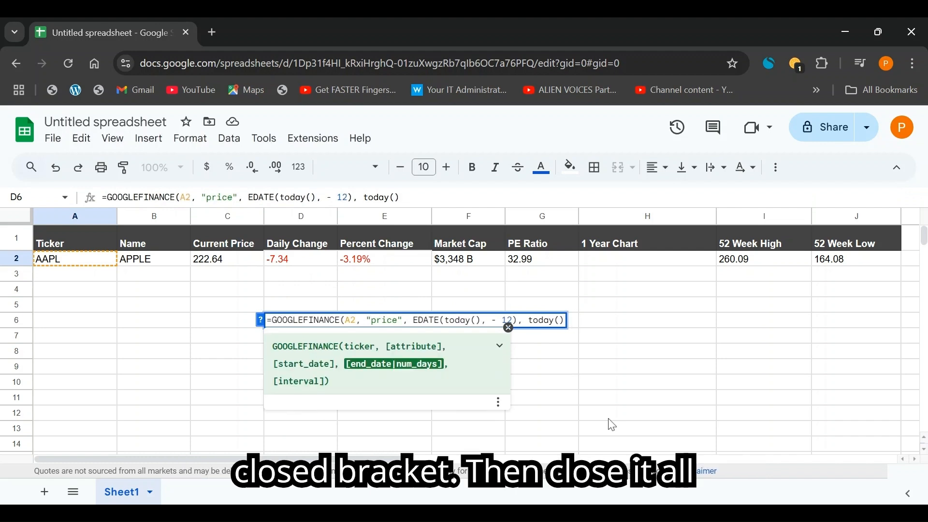
type(")")
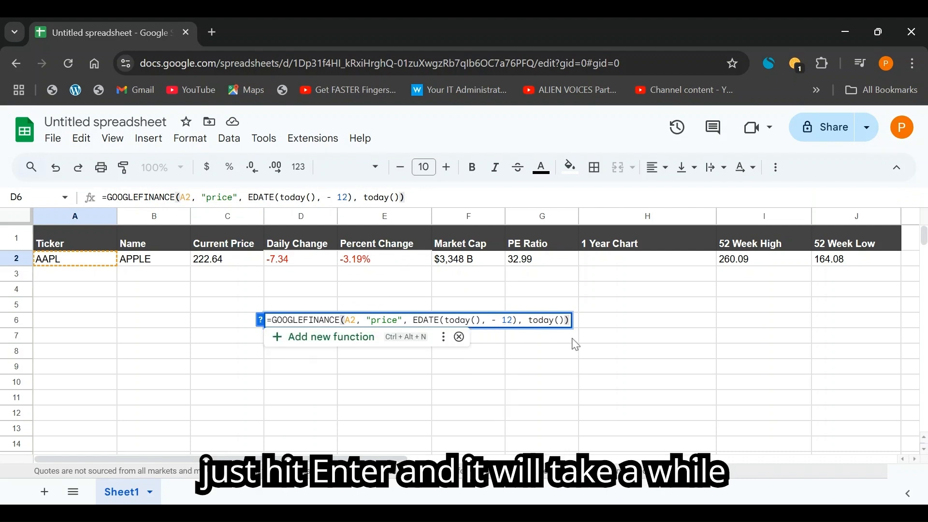
key("Return")
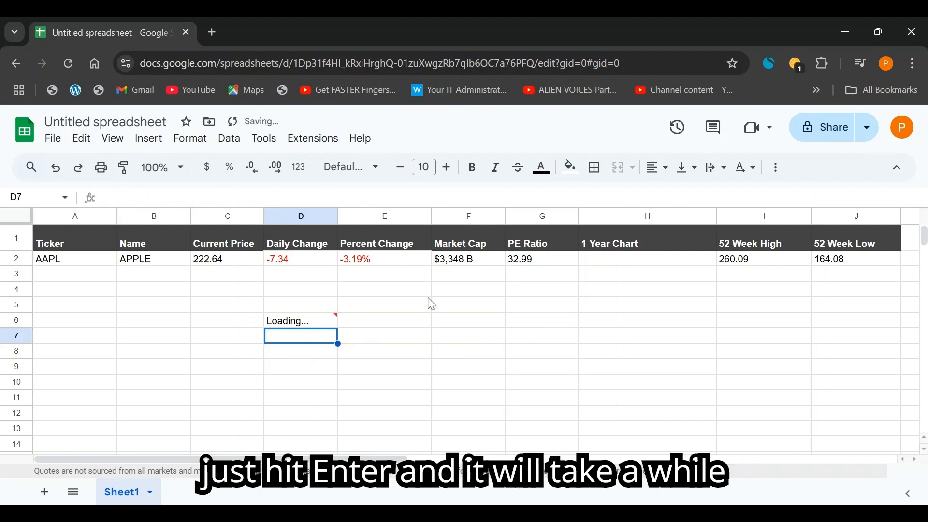
- Insert an opening INDEX( before GOOGLEFINANCE in the D6 formula
left_click(369, 323)
left_click(301, 321)
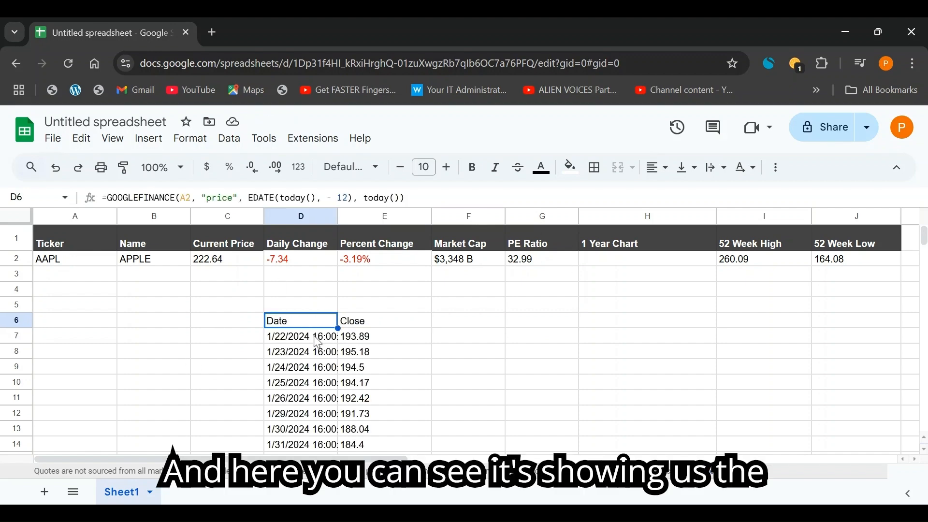
scroll(317, 342, "down", 2)
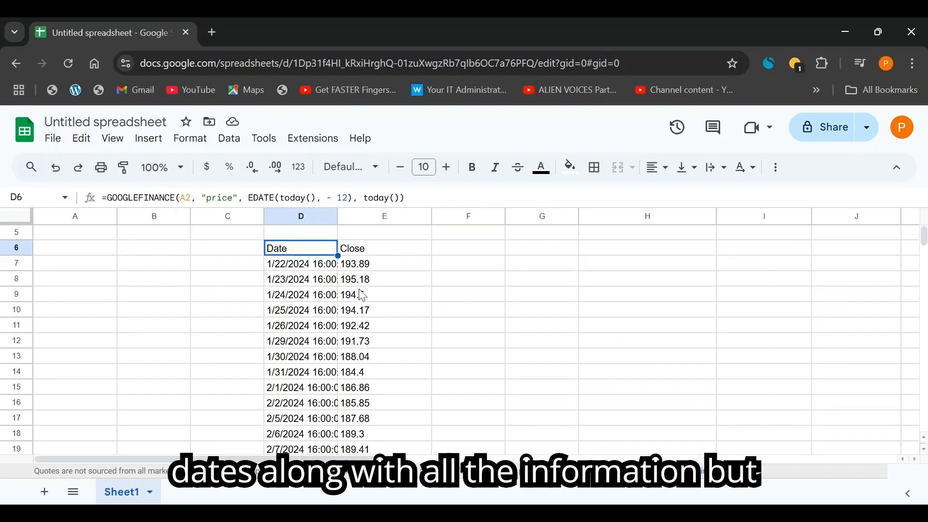
scroll(362, 296, "down", 4)
scroll(356, 309, "up", 6)
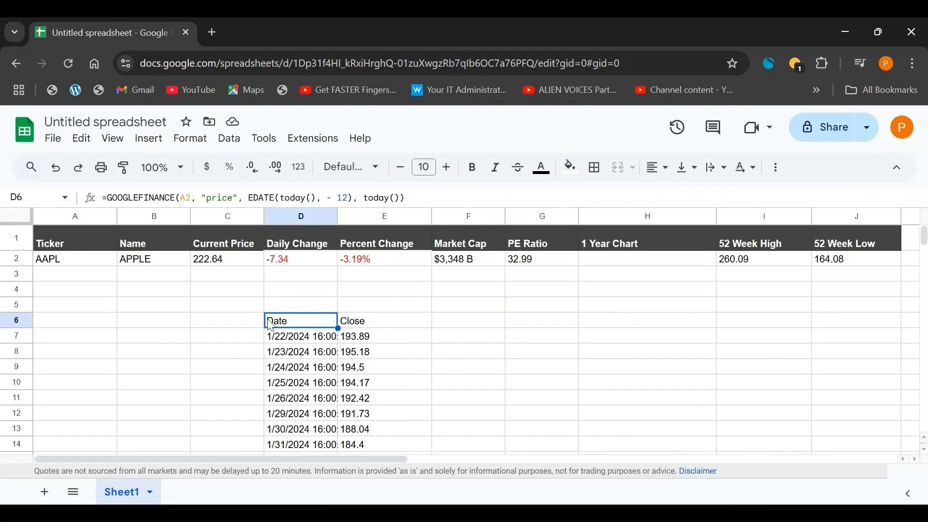
double_click(300, 323)
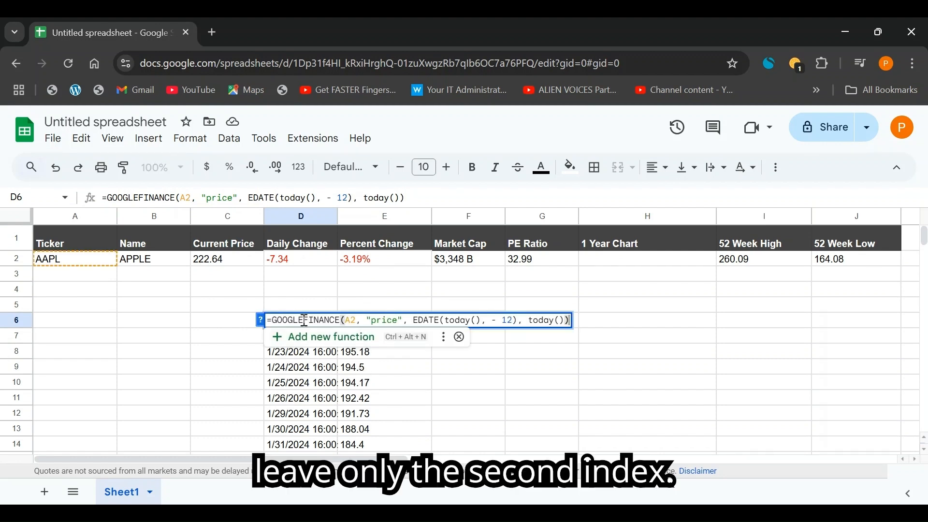
left_click(274, 321)
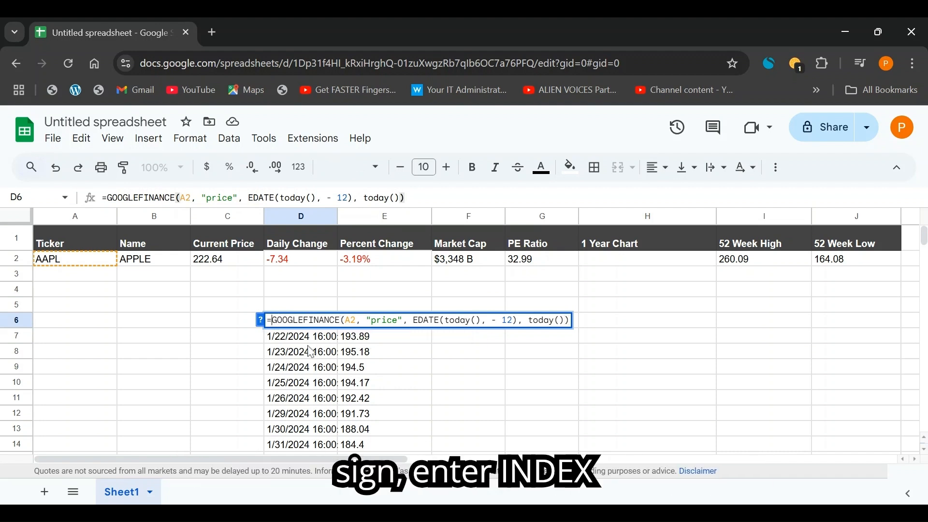
type("INDEX")
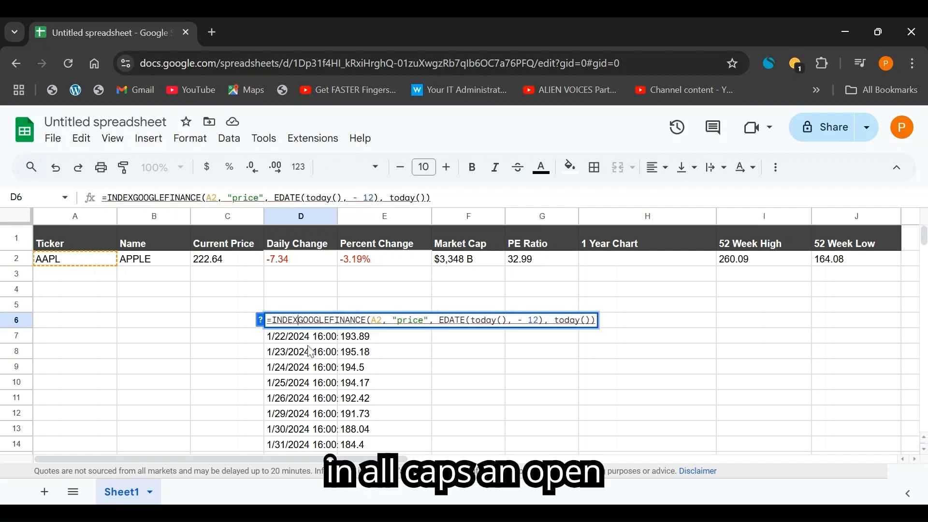
type("(")
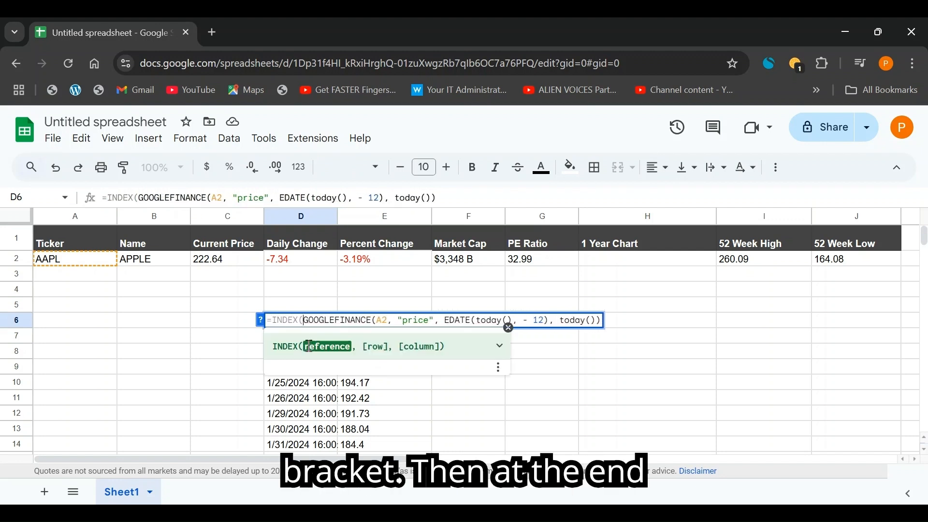
- Leave the INDEX row argument empty, set its column argument to 2, then close and enter the D6 formula
left_click(602, 321)
type(")")
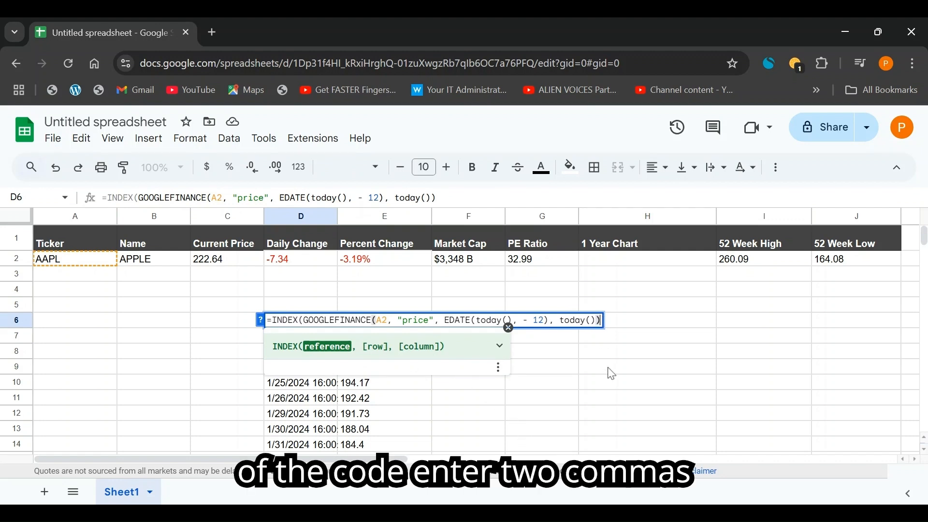
type(",,")
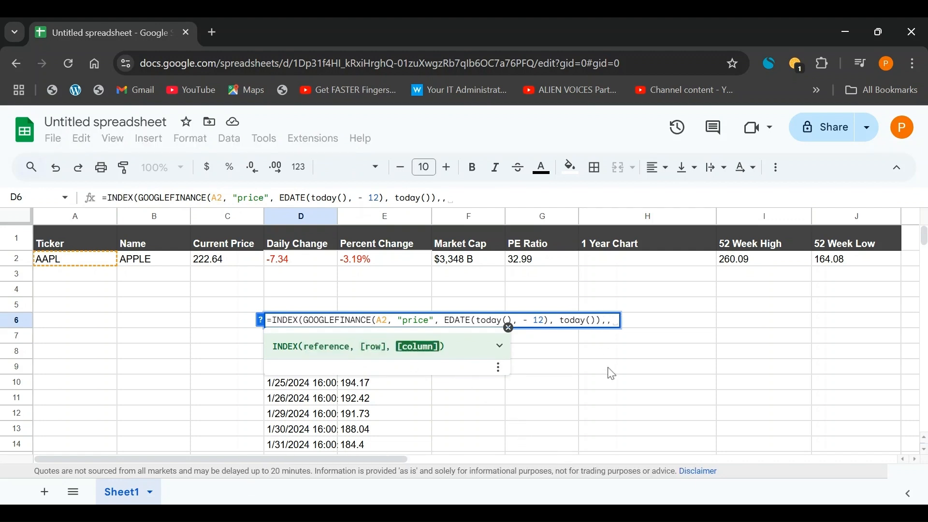
type("2")
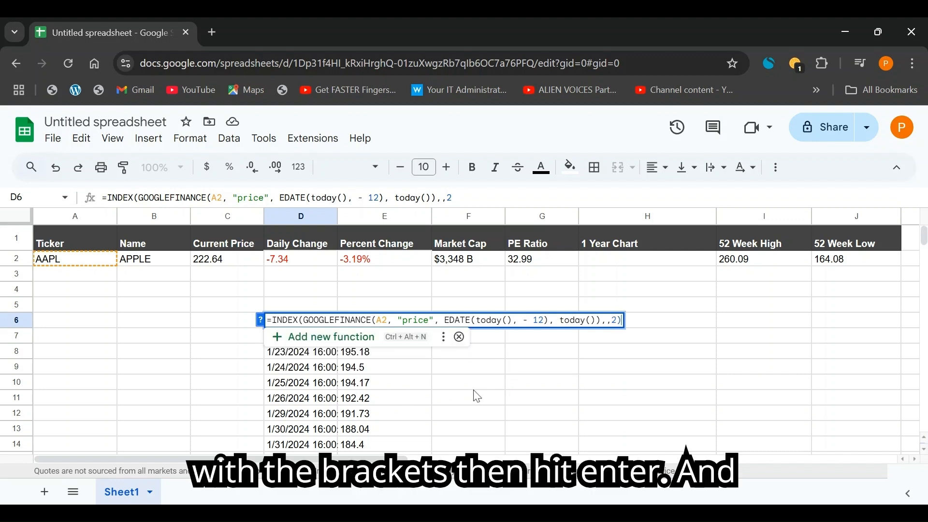
type(")")
key("Return")
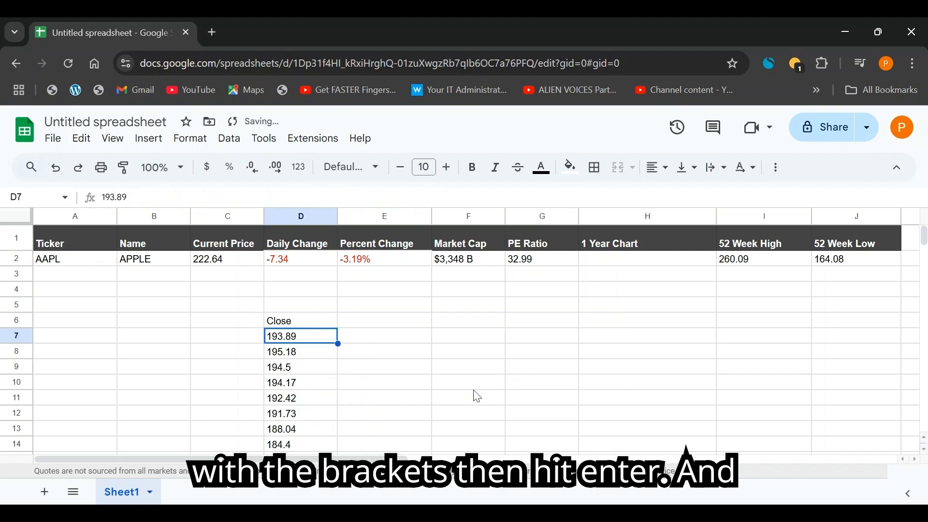
- Insert an opening SPARKLINE( before INDEX in the D6 formula
left_click(299, 358)
scroll(302, 365, "down", 10)
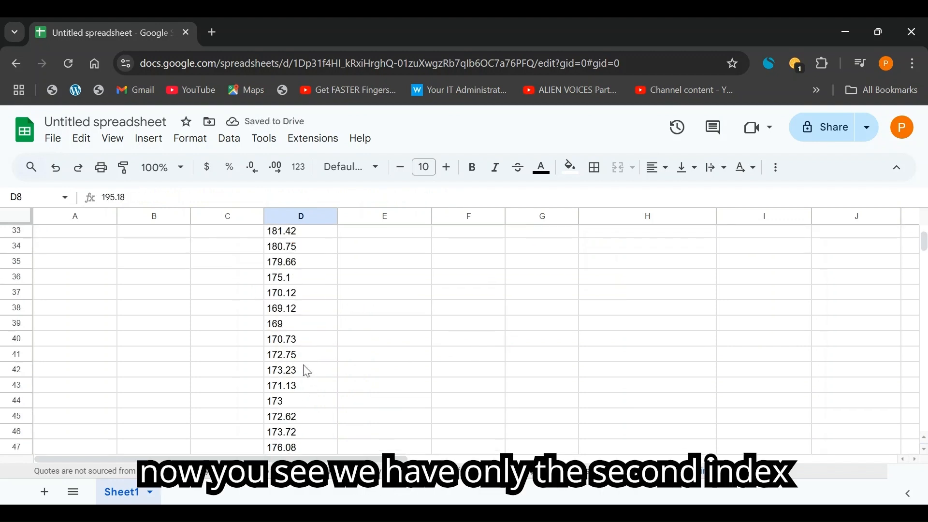
scroll(307, 371, "up", 10)
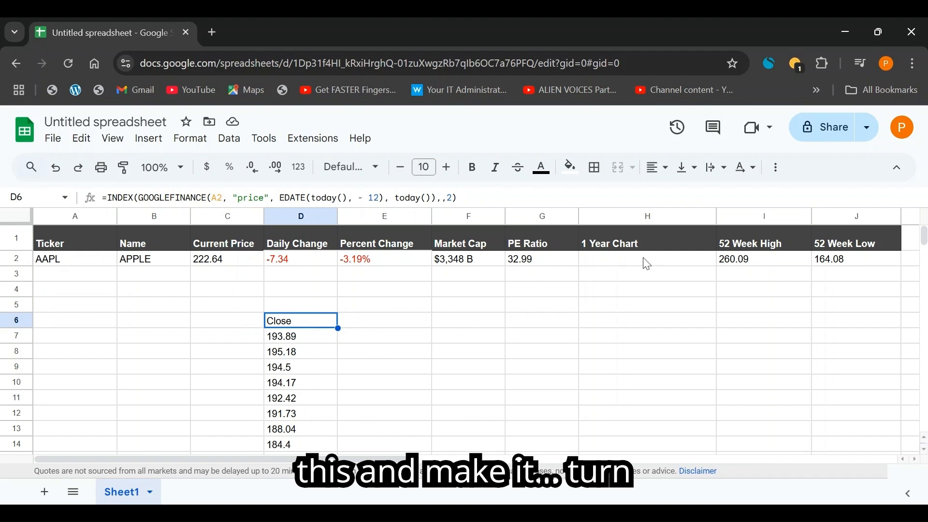
double_click(294, 323)
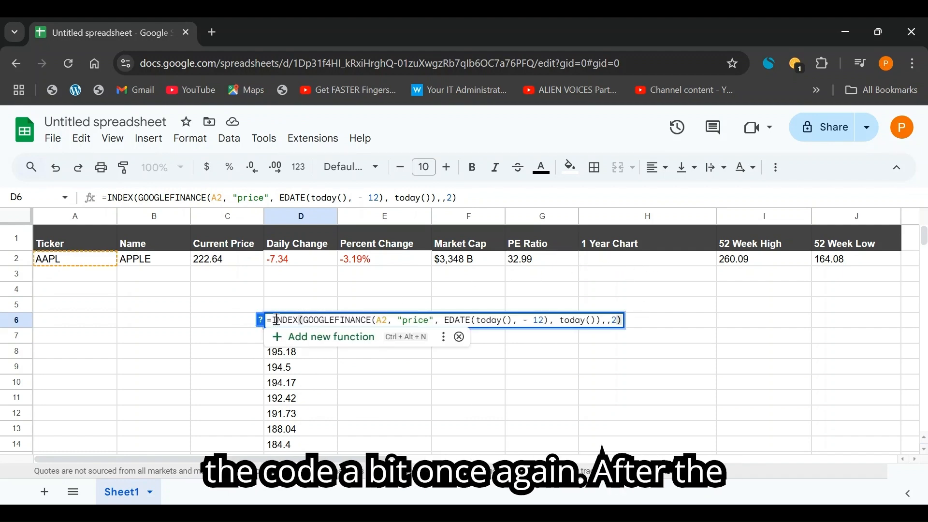
left_click(274, 320)
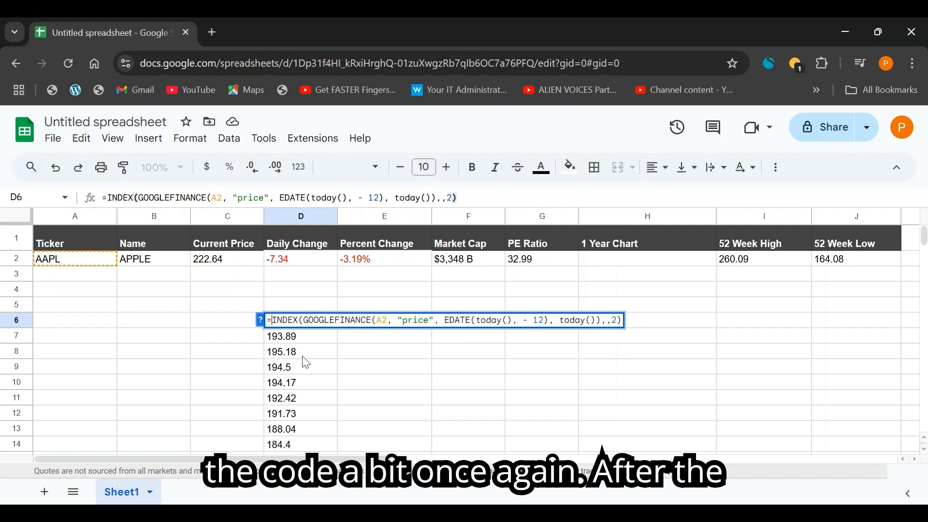
type("SPAR")
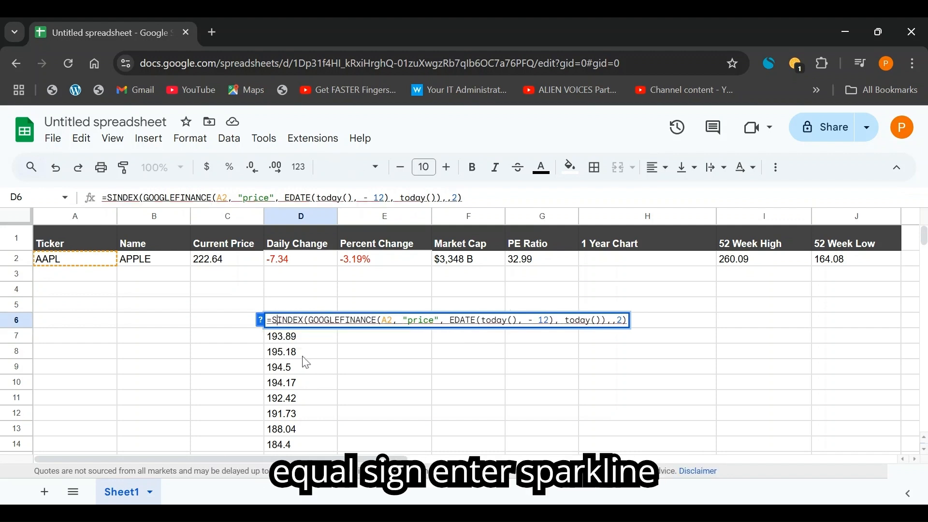
type("KLIN")
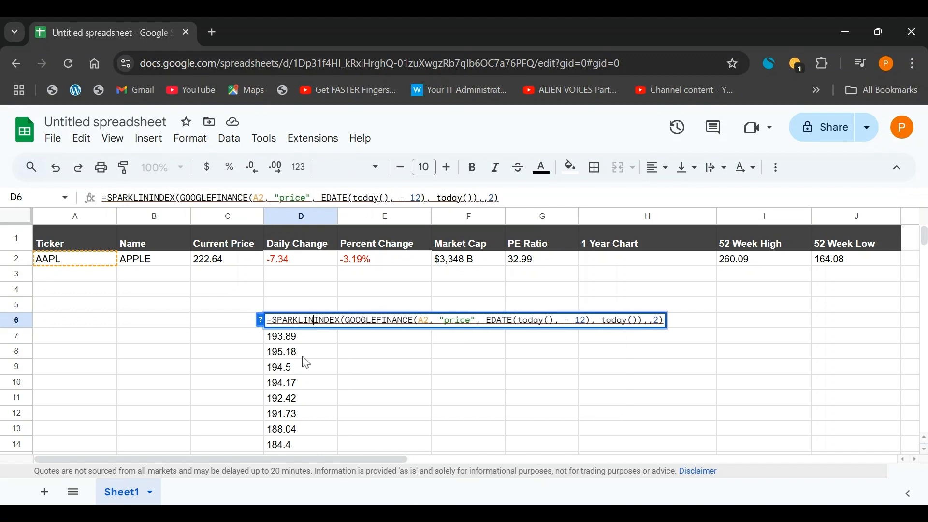
type("E(")
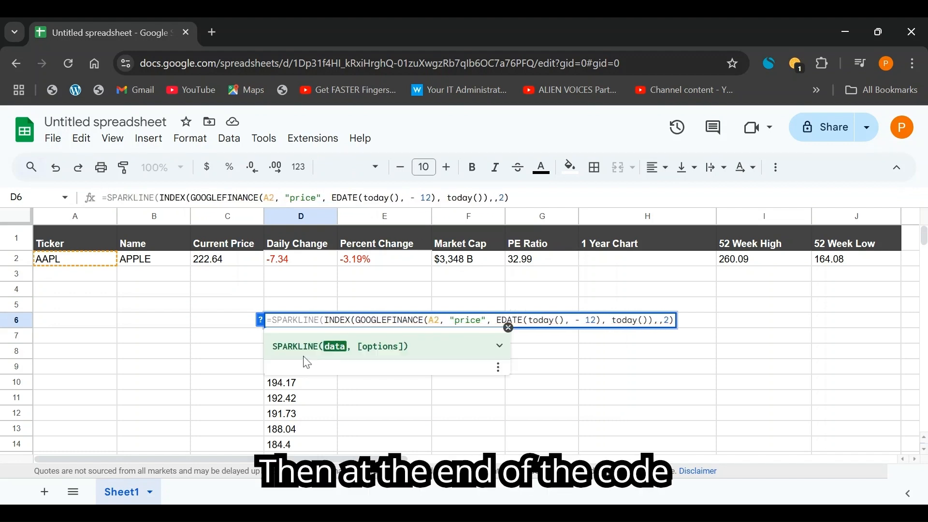
- Start the SPARKLINE options array at the end of the D6 formula with {"charttype", "column"
left_click(674, 321)
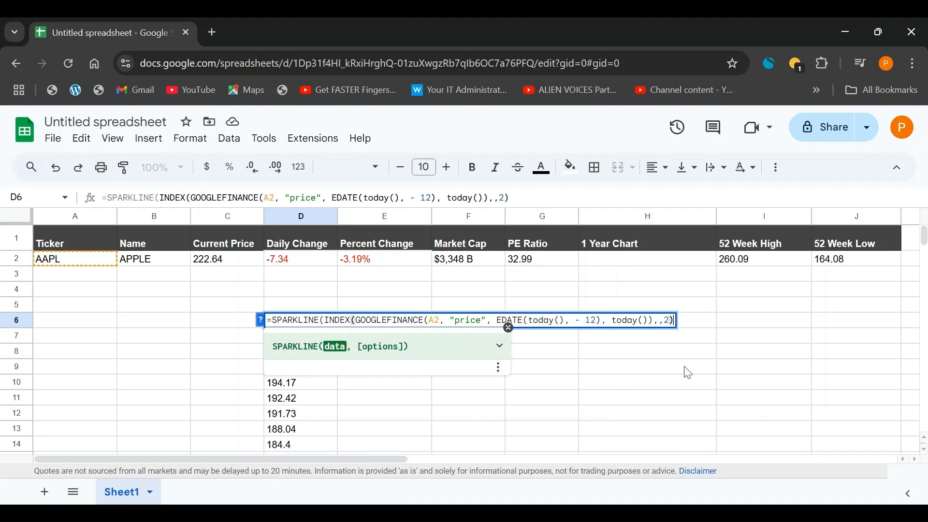
type(", ")
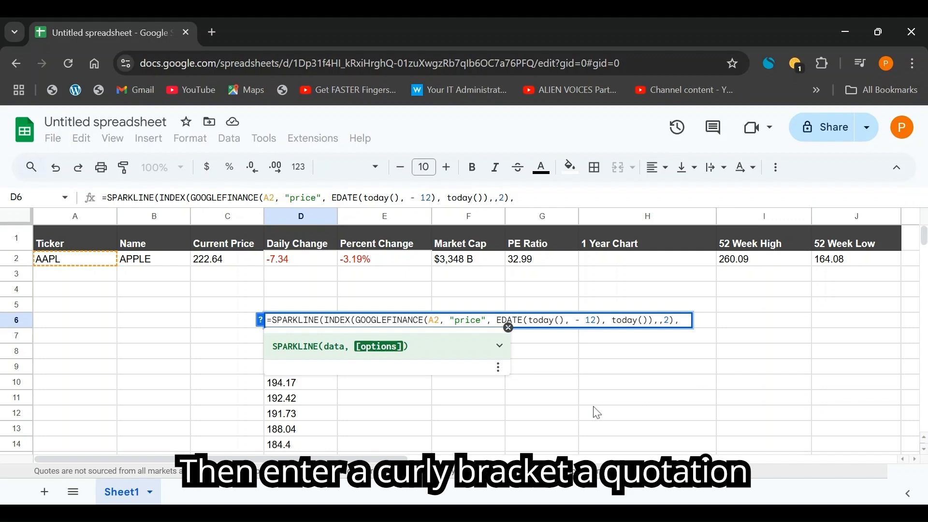
type("{\"")
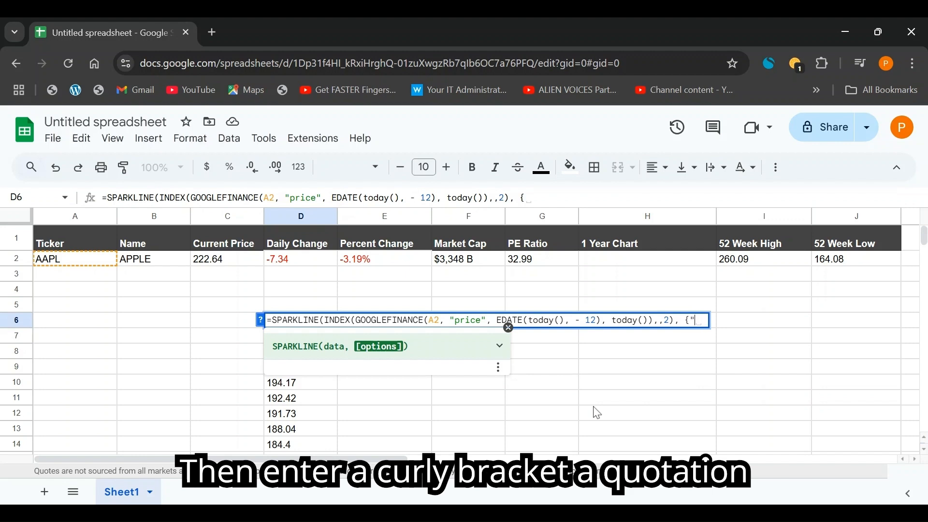
type("ch")
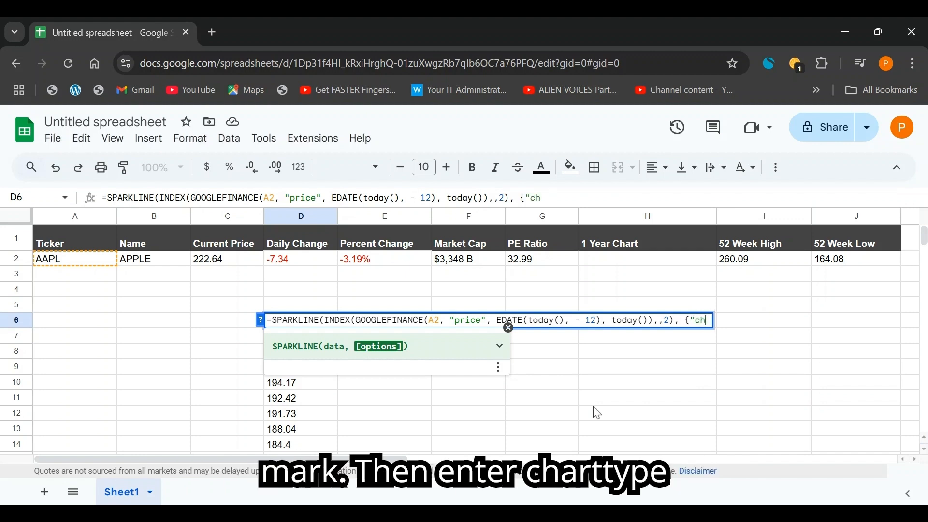
type("arttype")
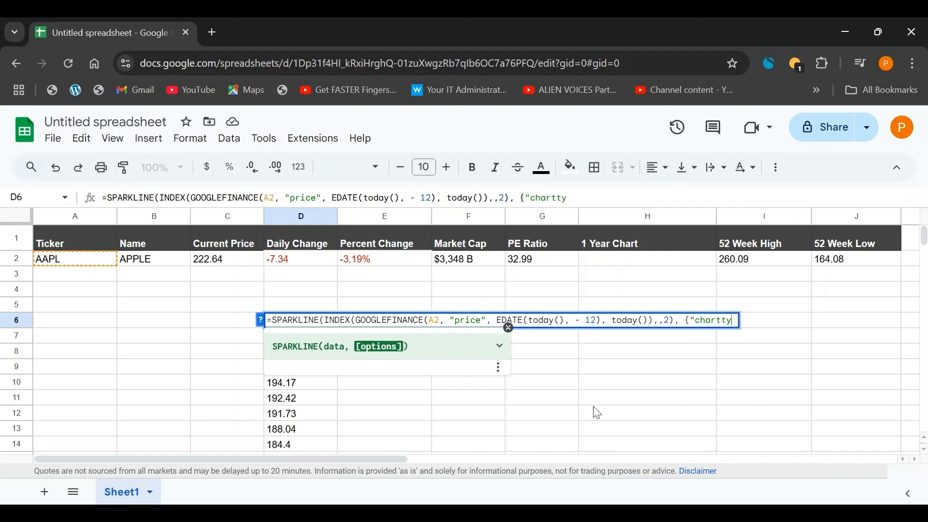
type("\"")
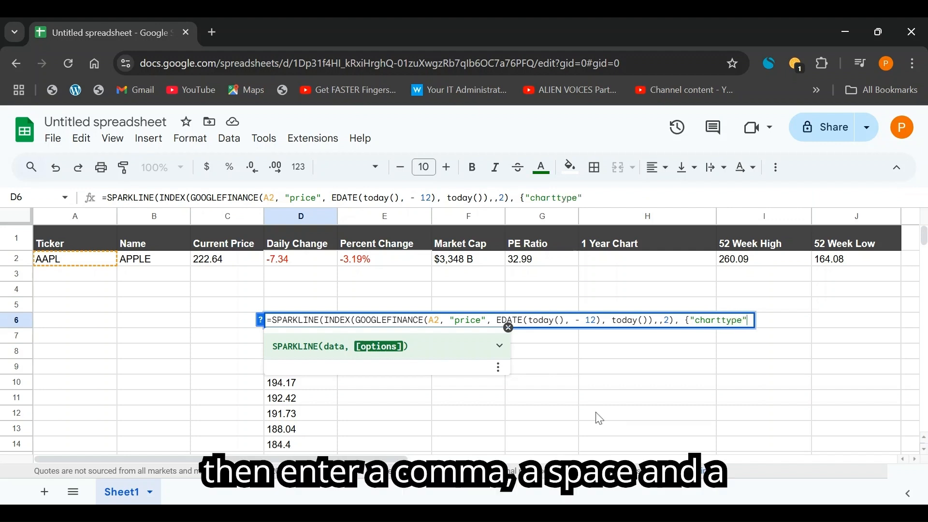
type(", ")
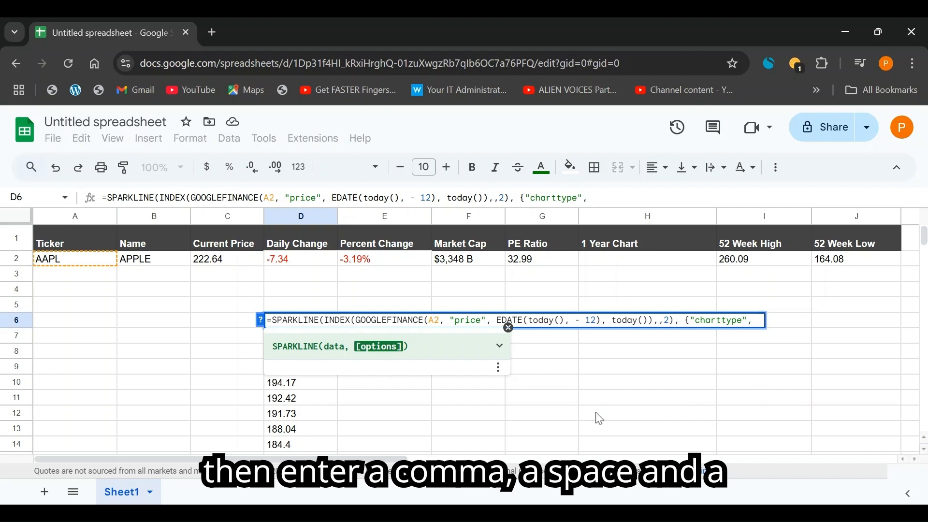
type("\"")
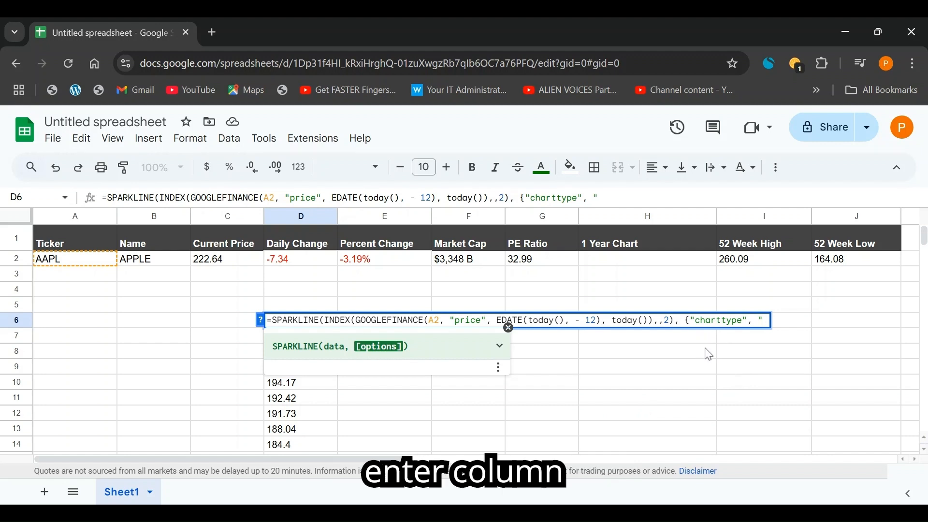
type("column")
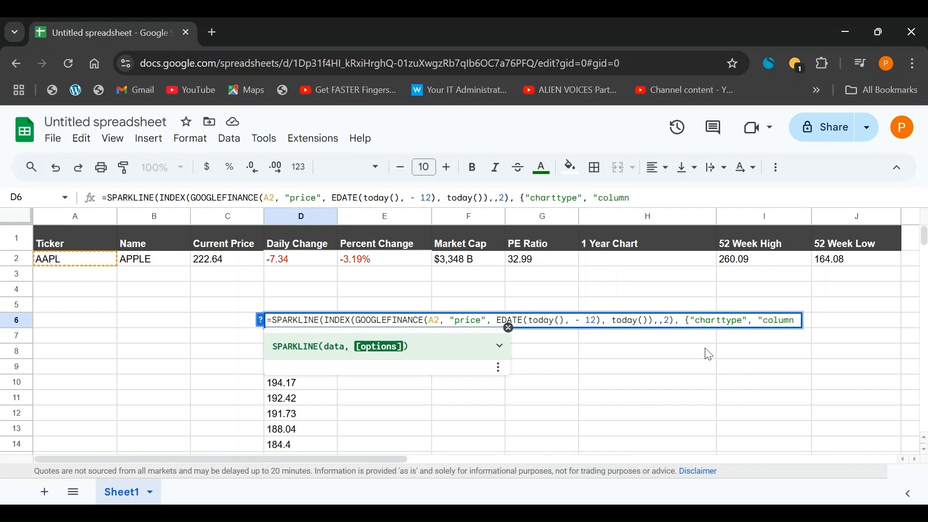
type("\"")
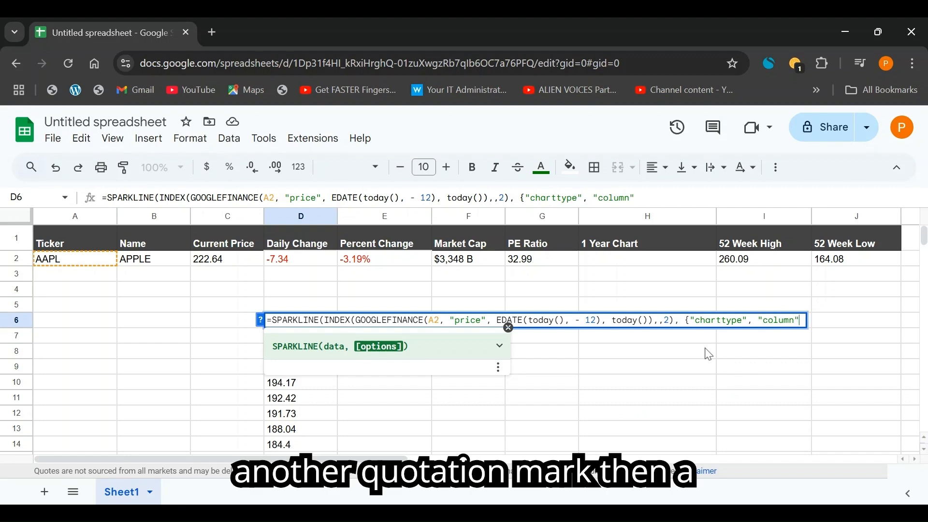
- Add the option pair "color", "green" after a semicolon and close the options array with a curly bracket
type(";")
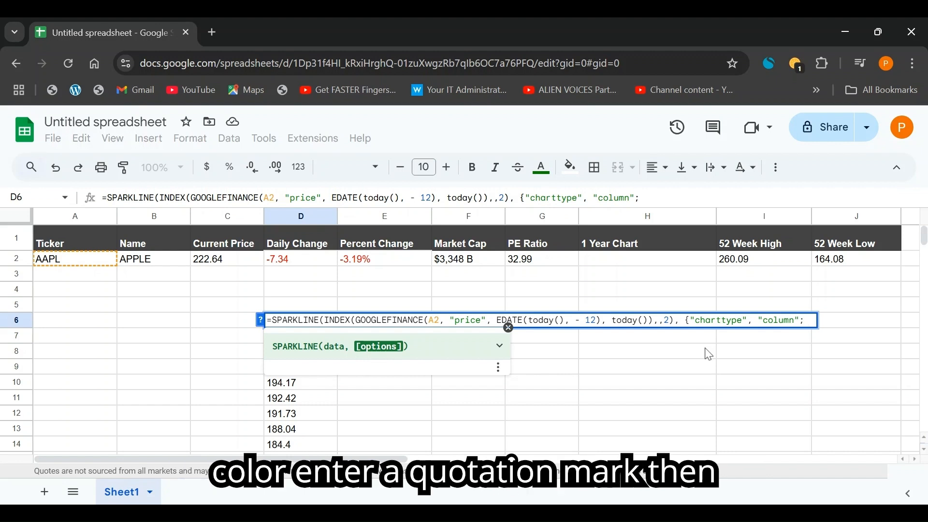
type(" \"")
type("co")
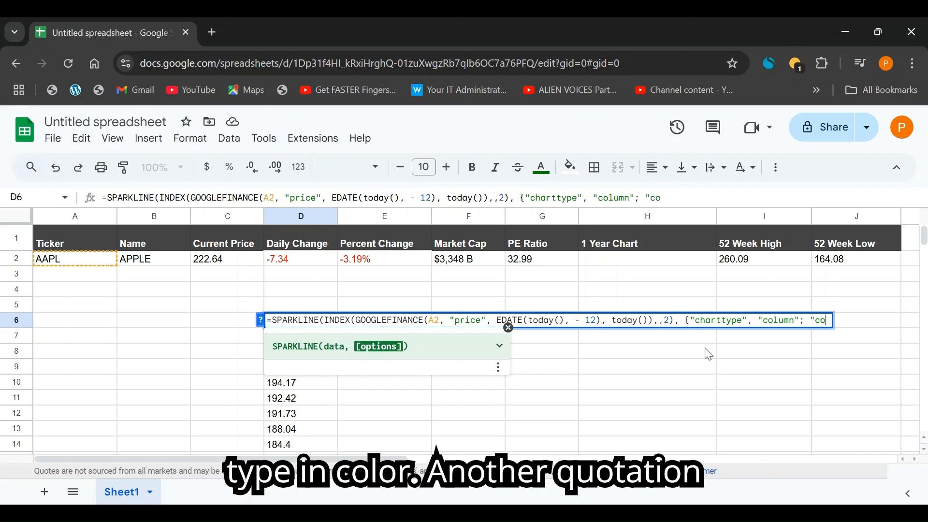
type("lor\", ")
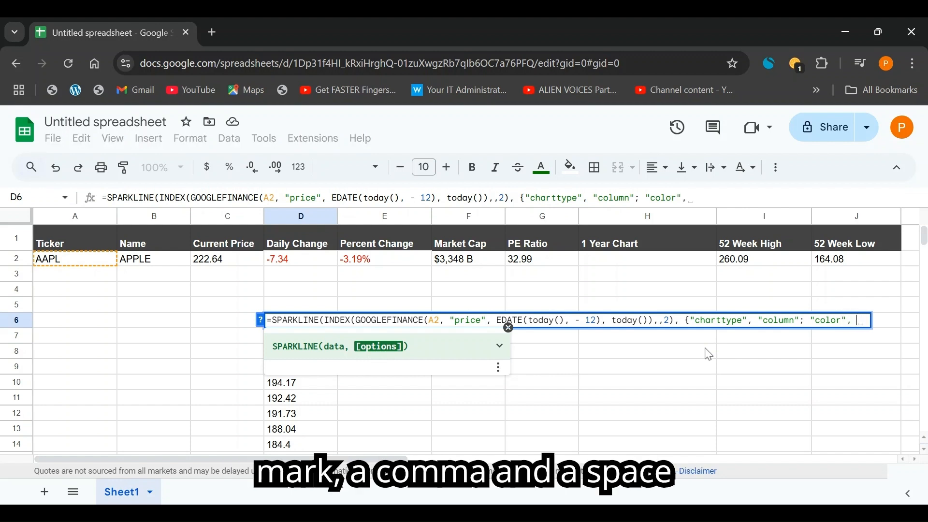
type("\"")
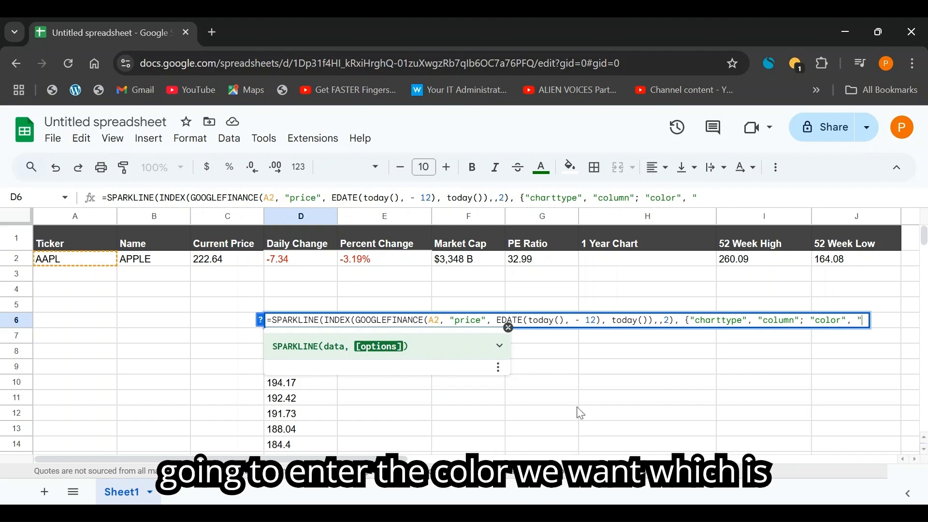
type("gree")
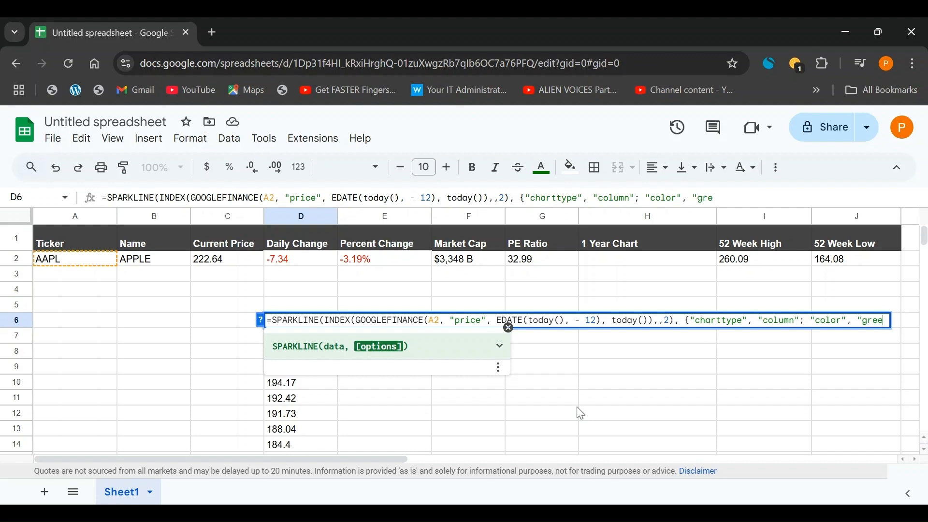
type("n\"")
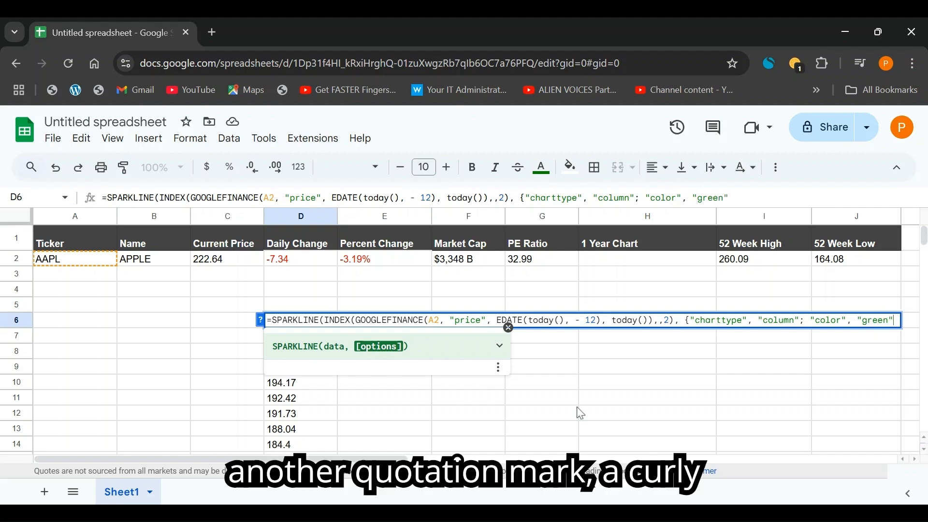
type("}")
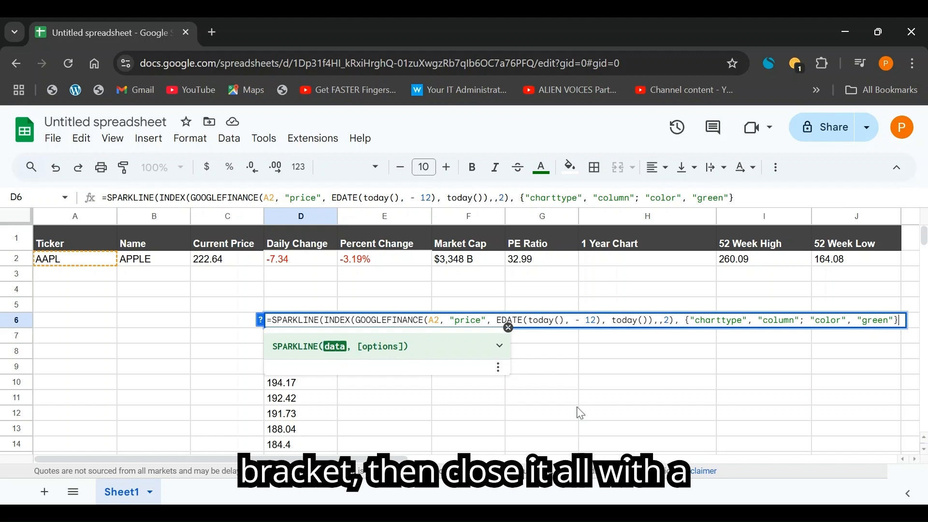
- Close the SPARKLINE function with a final parenthesis and enter the D6 formula
type(")")
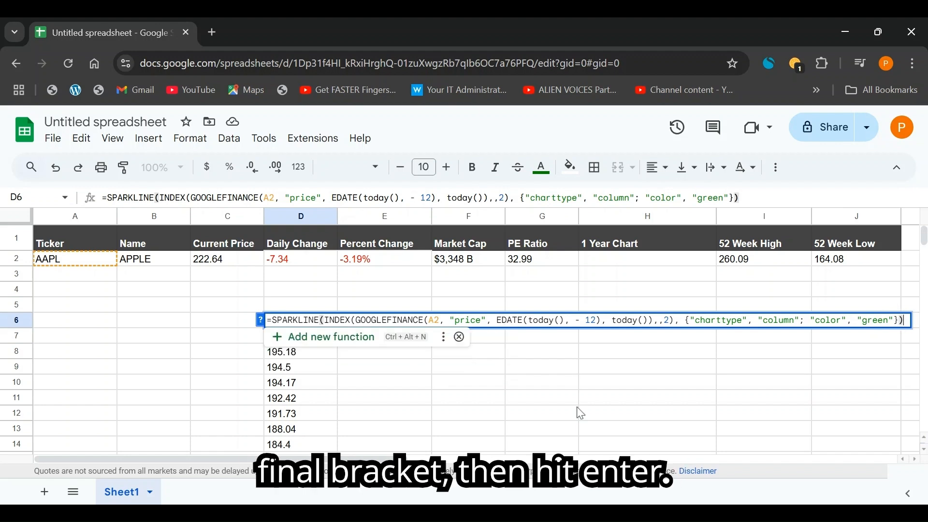
key("Return")
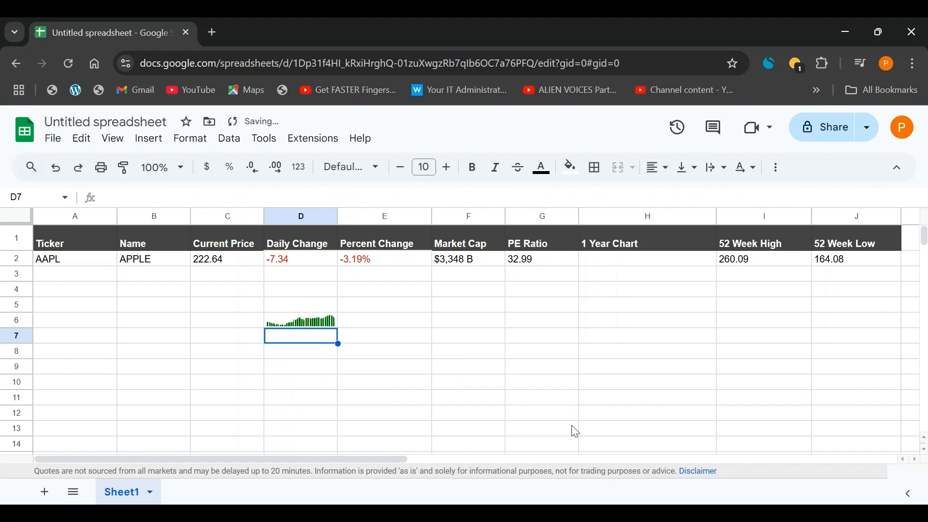
left_click(305, 322)
left_click(295, 343)
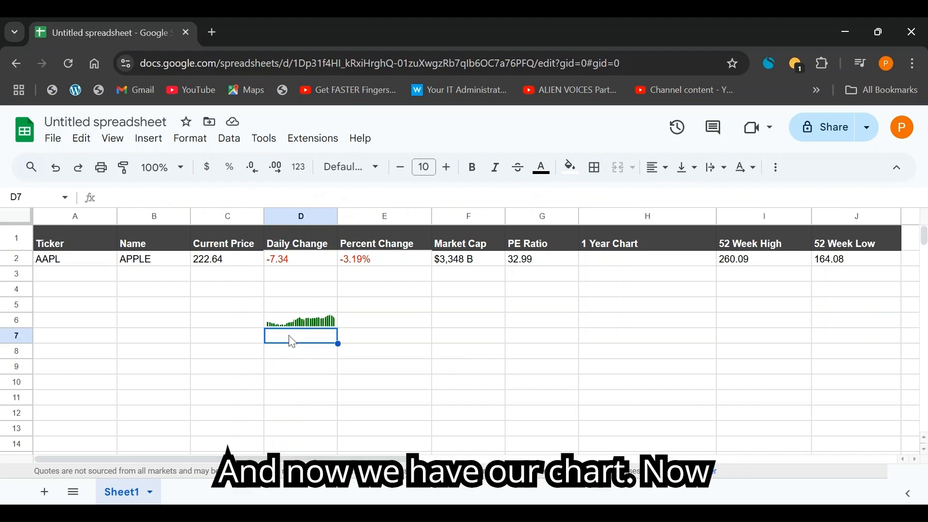
left_click(296, 321)
left_click(468, 397)
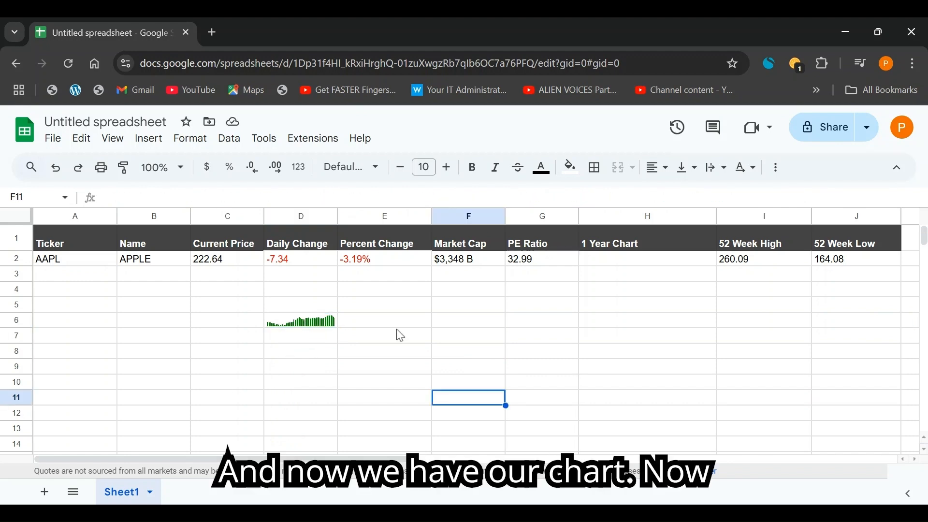
- Copy the full SPARKLINE formula text from D6 into H2, then narrow the 1 Year Chart column
double_click(278, 326)
left_click(505, 323)
key("ctrl+a")
key("ctrl+c")
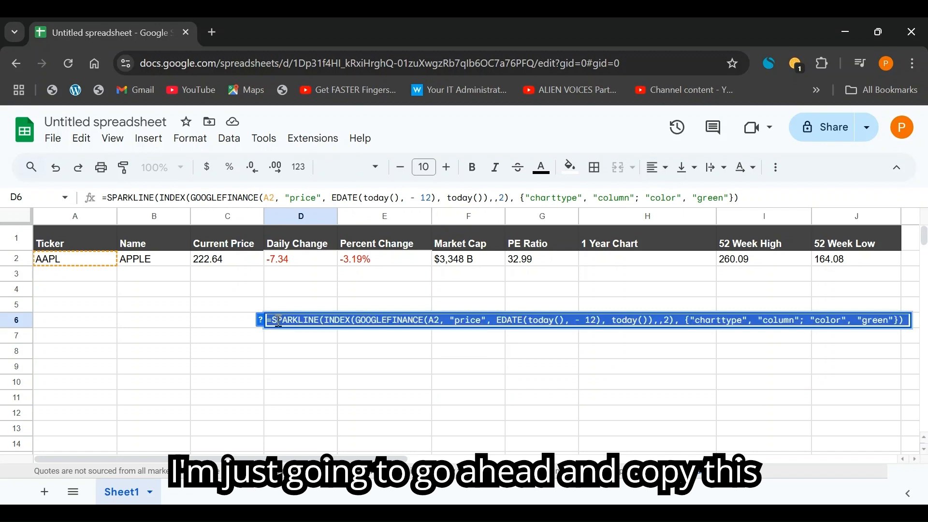
left_click(599, 261)
key("ctrl+v")
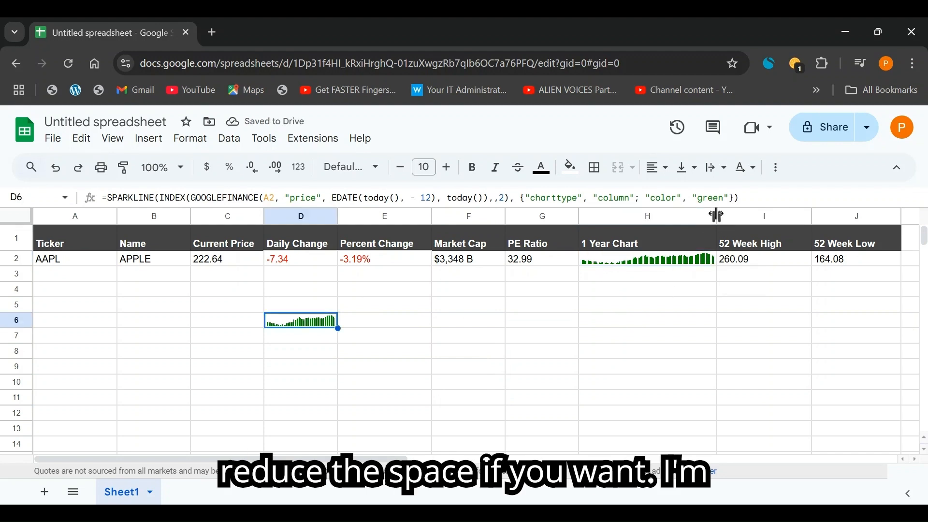
left_click_drag(718, 217, 677, 217)
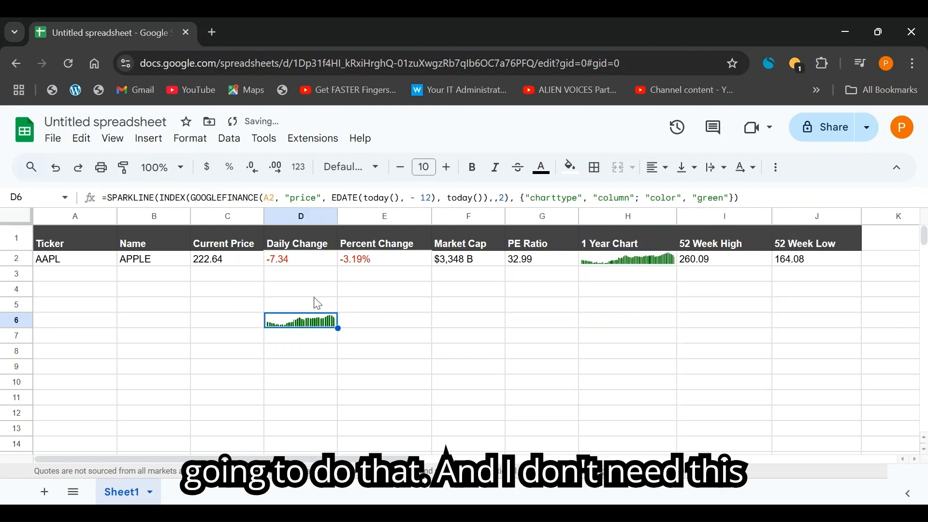
- Delete the test SPARKLINE formula from D6
double_click(297, 323)
key("ctrl+a")
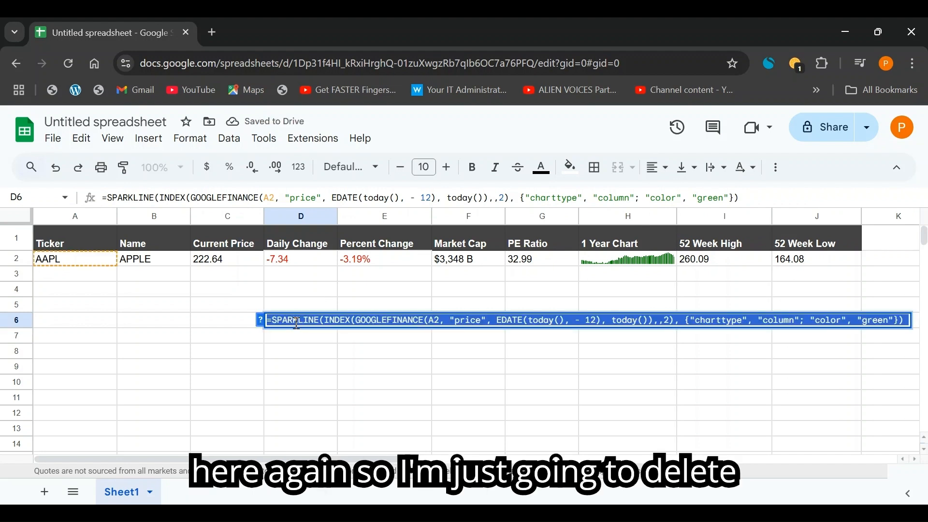
key("BackSpace")
- Increase the height of row 2 to about 43 pixels to enlarge the chart in H2
left_click(610, 260)
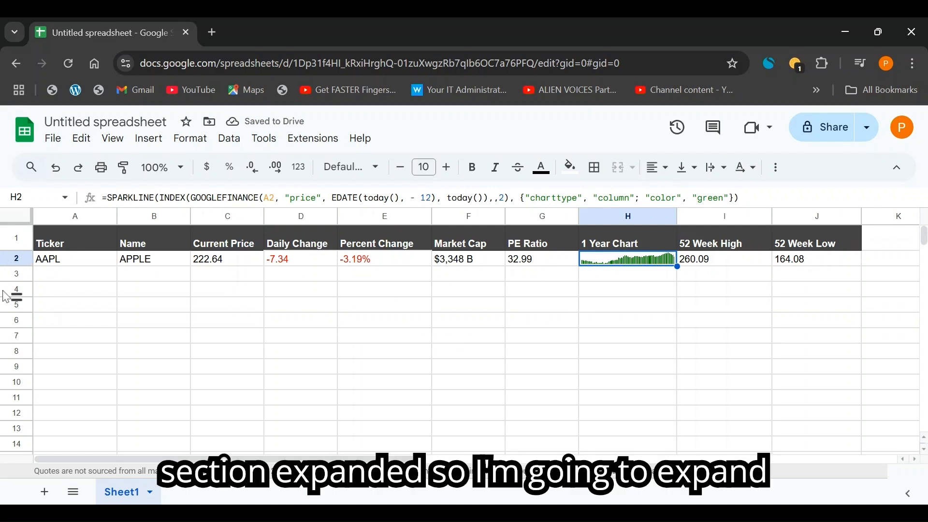
left_click_drag(16, 266, 16, 283)
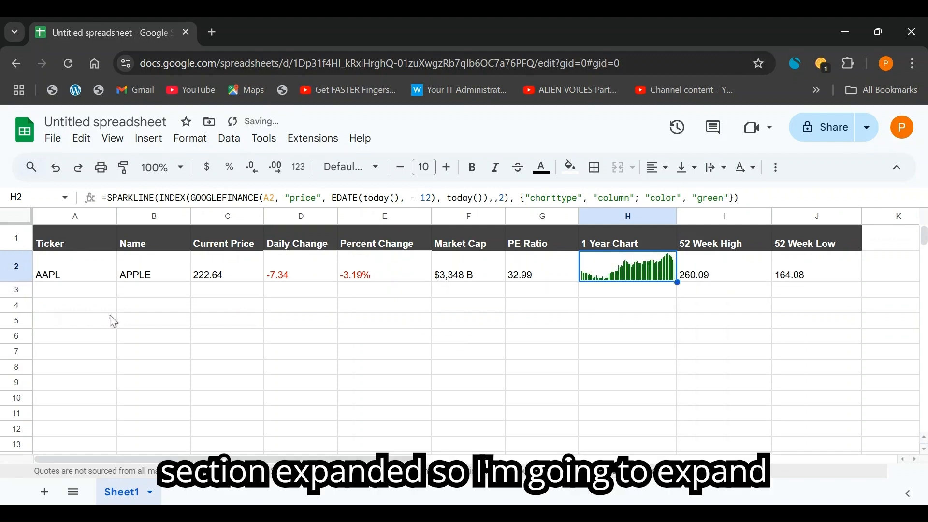
left_click(296, 307)
left_click(468, 352)
left_click(590, 291)
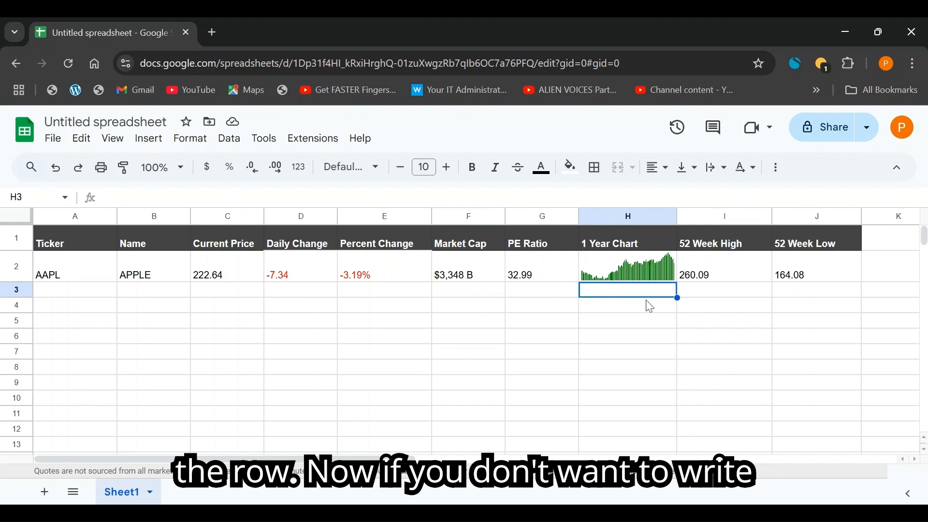
- Review the SPARKLINE formula behind the 1 Year Chart in H2
left_click(600, 277)
double_click(600, 272)
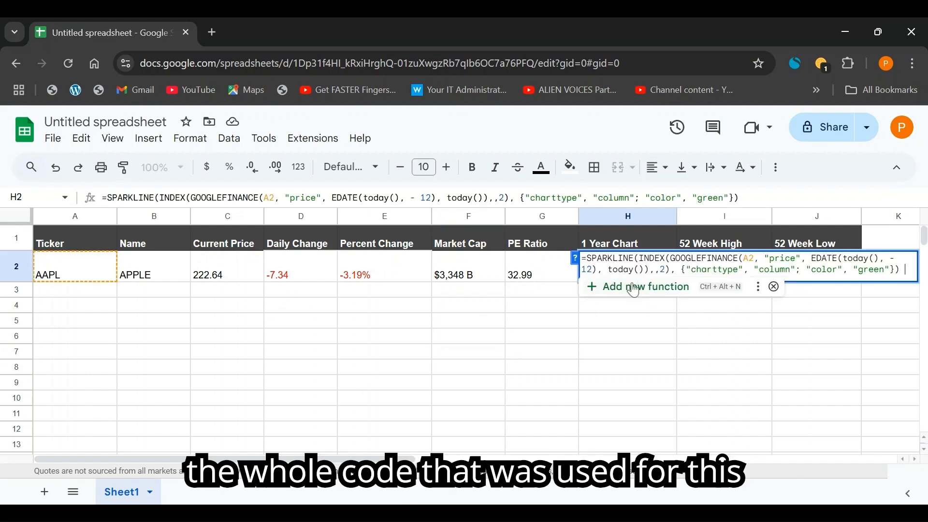
left_click(610, 321)
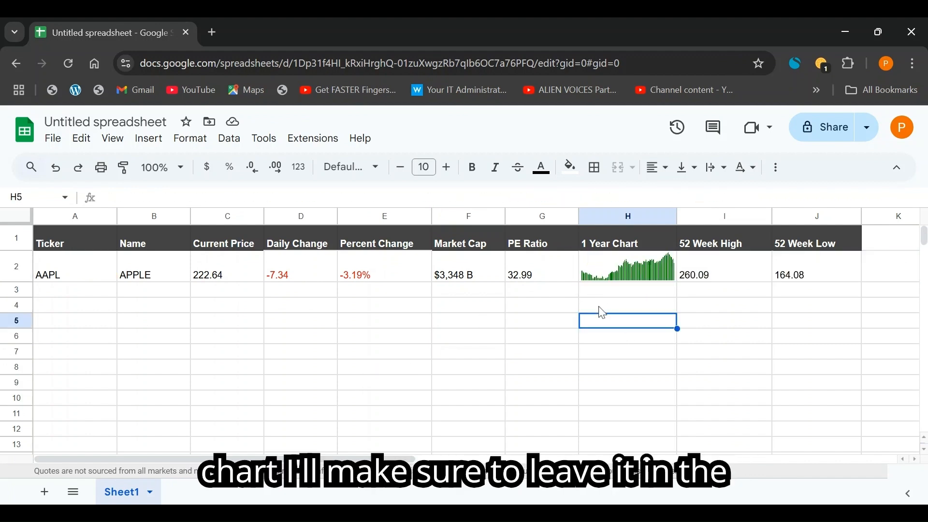
left_click(594, 280)
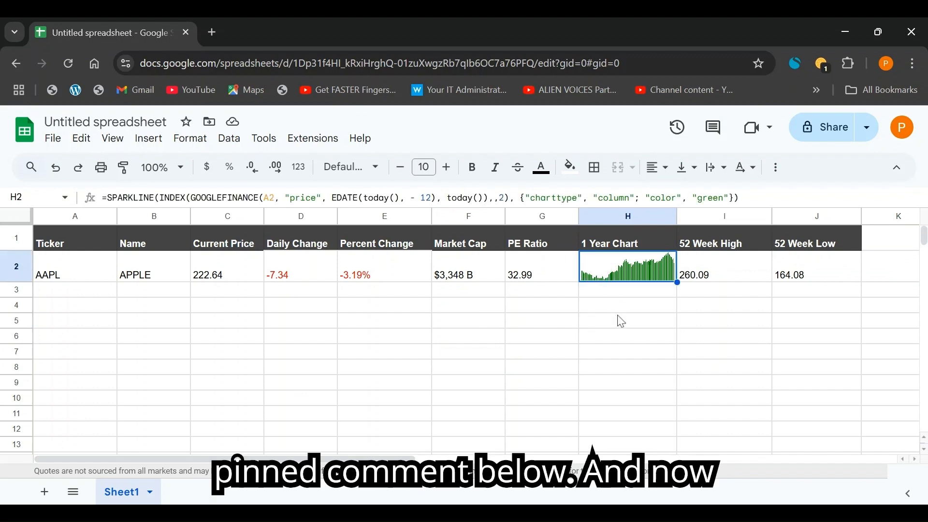
- Select row 2 from A2 to J2 and fill its contents and formatting down through row 9
left_click(155, 290)
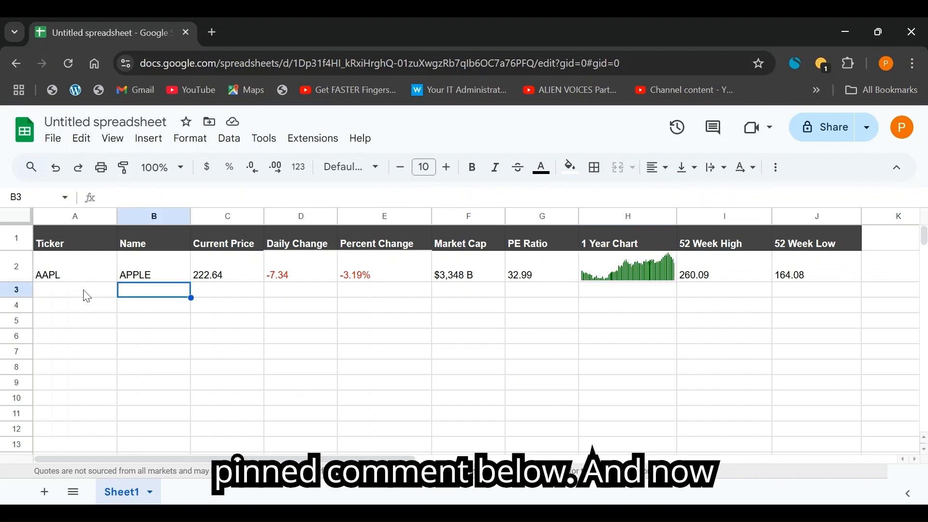
left_click(85, 293)
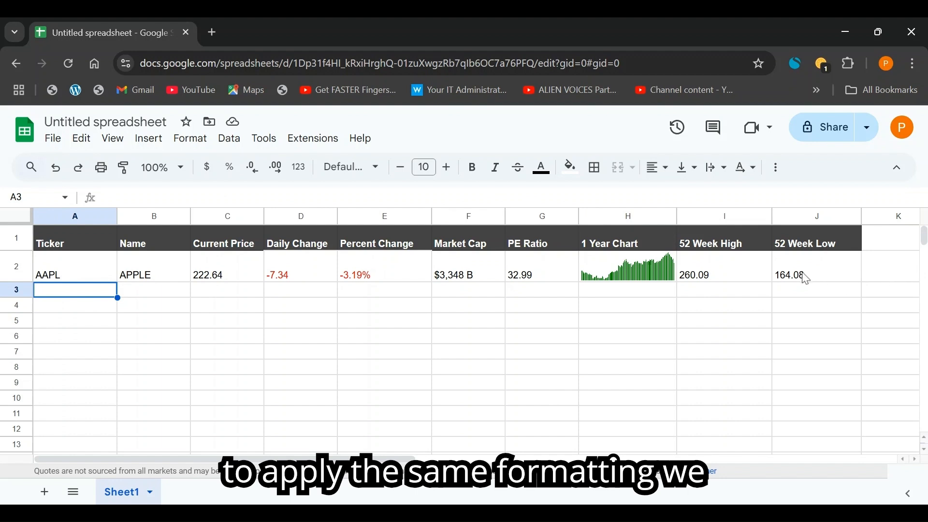
left_click(73, 272)
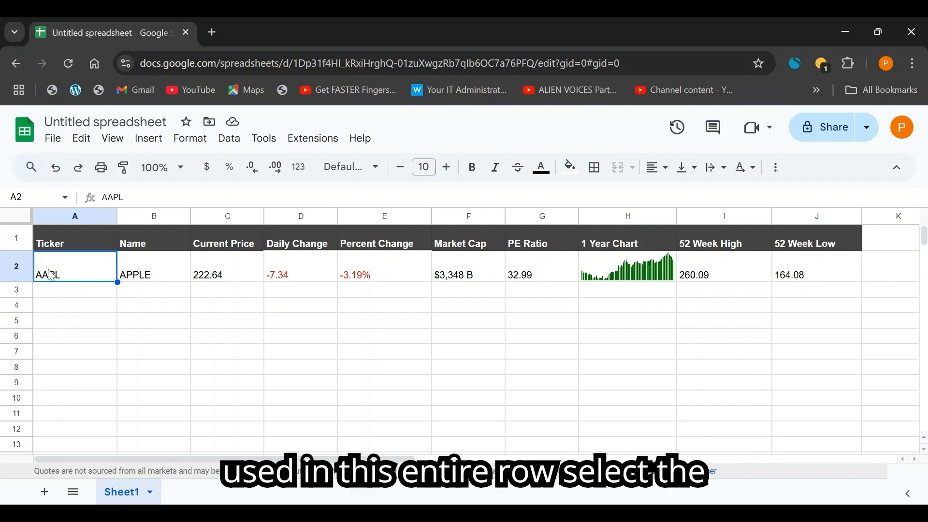
left_click_drag(48, 272, 841, 387)
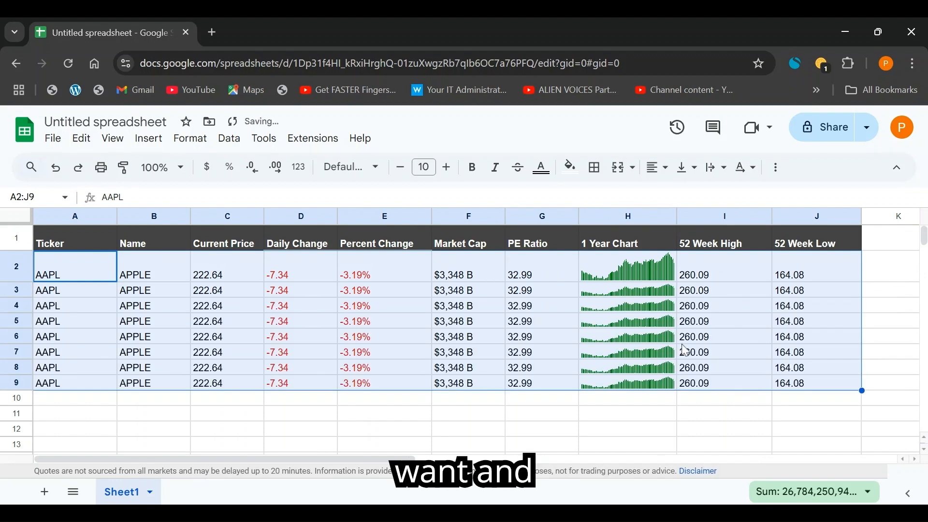
left_click(384, 337)
- Replace the tickers in A3:A9 with GOOGL, AMZN, MSFT, NVDA, META, ADBE and TSLA, and enter the matching company names in column B
left_click(59, 289)
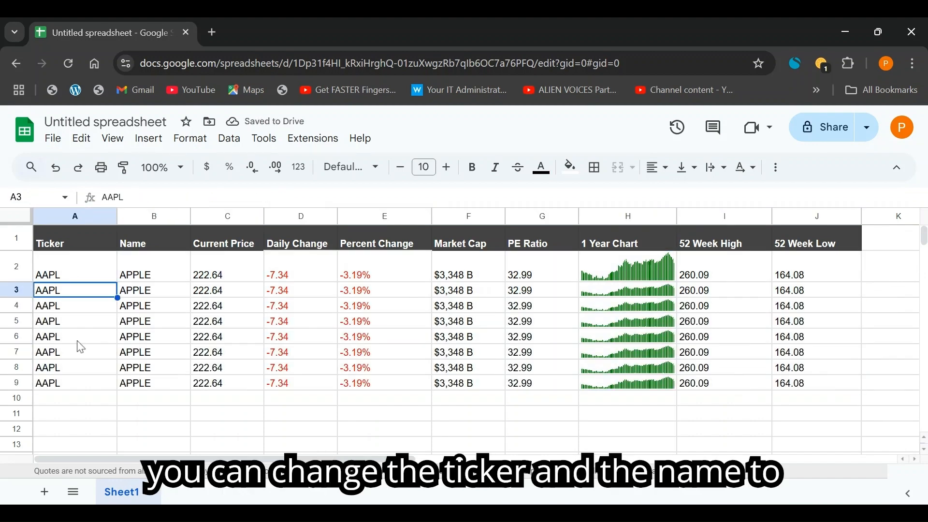
left_click(132, 340)
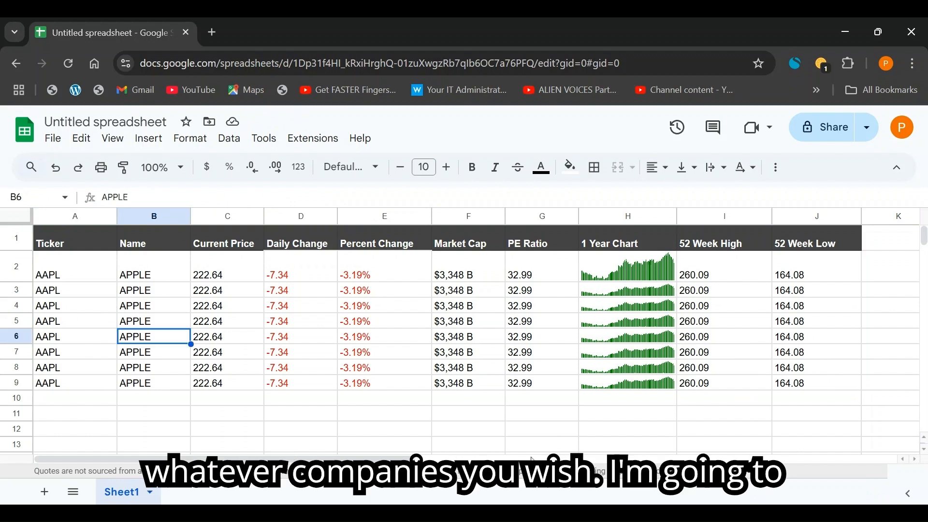
key("Right")
key("Right")
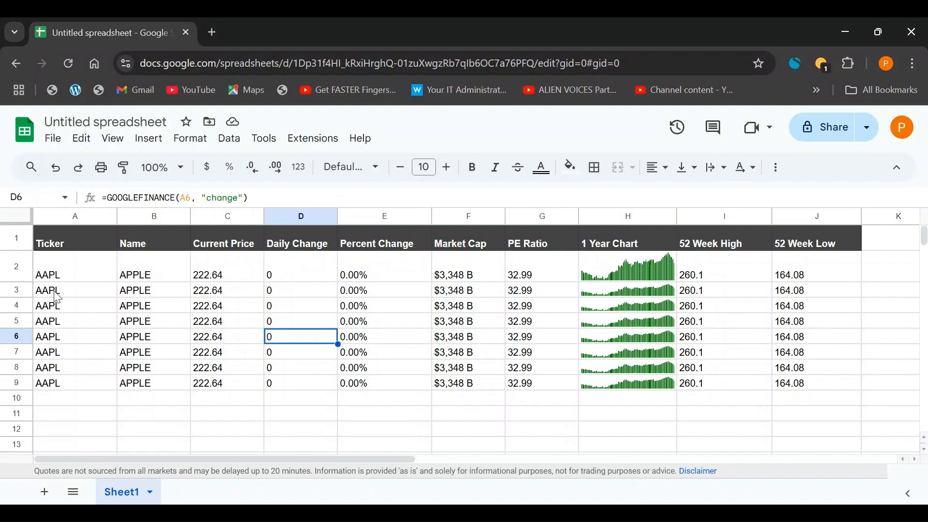
left_click(57, 295)
type("GOOGL")
key("Return")
type("AMZN")
key("Tab")
type("AMAZON")
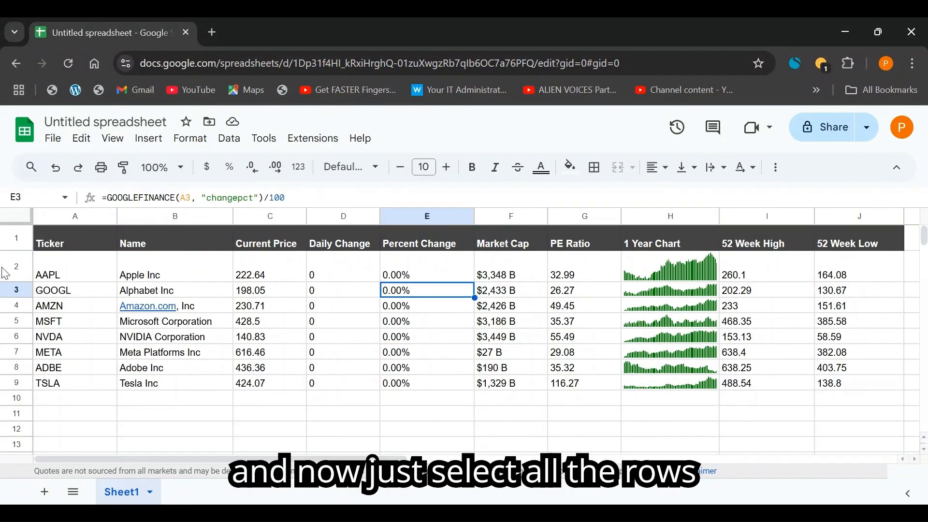
- Resize rows 2 to 9 to a height of 40 pixels
left_click(3, 267)
left_click_drag(4, 295, 6, 383)
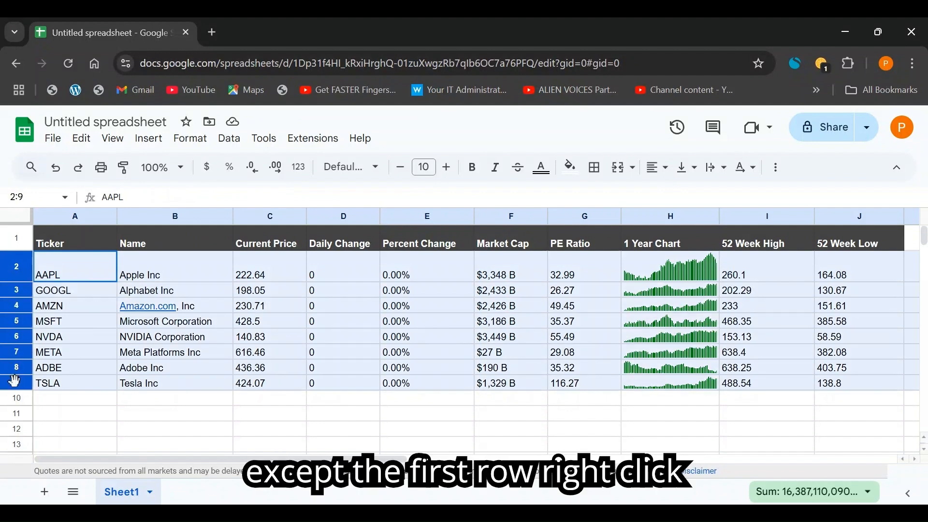
right_click(279, 322)
scroll(374, 378, "down", 2)
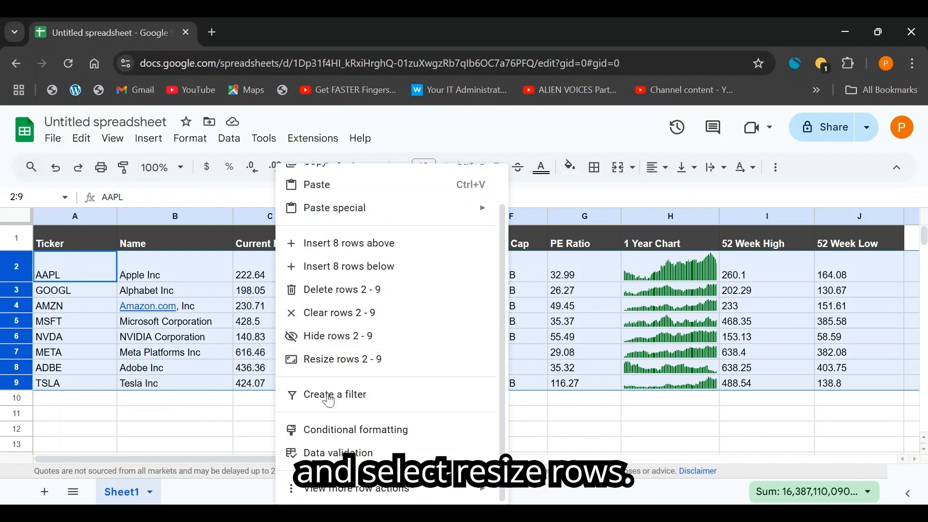
left_click(318, 370)
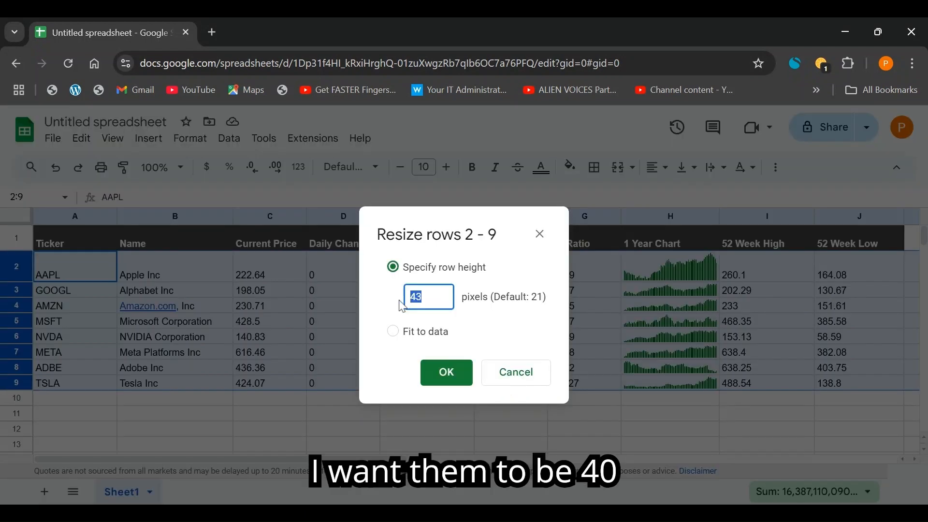
type("40")
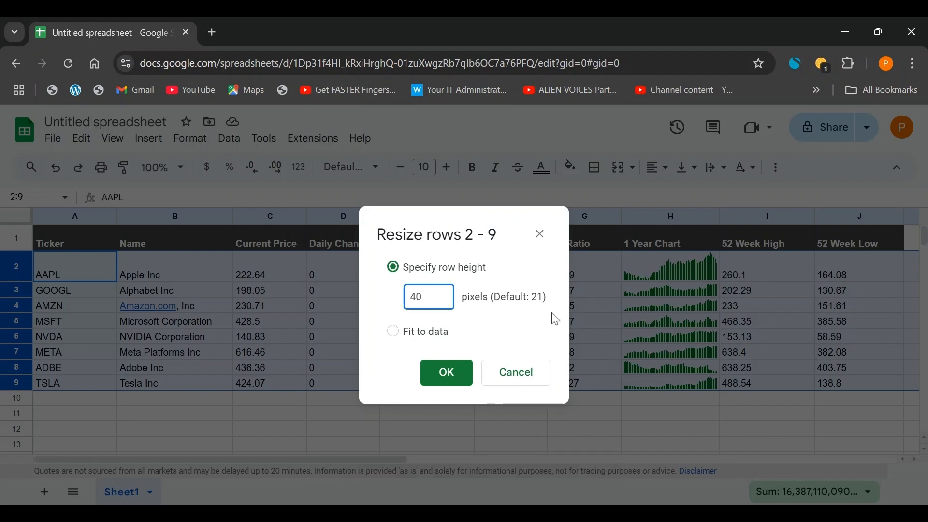
left_click(447, 373)
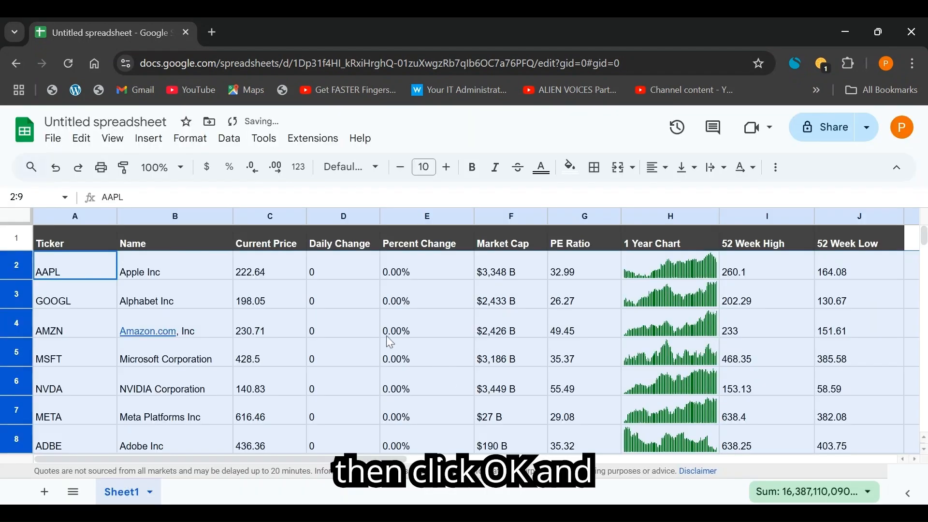
- Select rows 2 to 9 and start applying alternating colors to them
left_click(385, 335)
left_click_drag(18, 261, 3, 404)
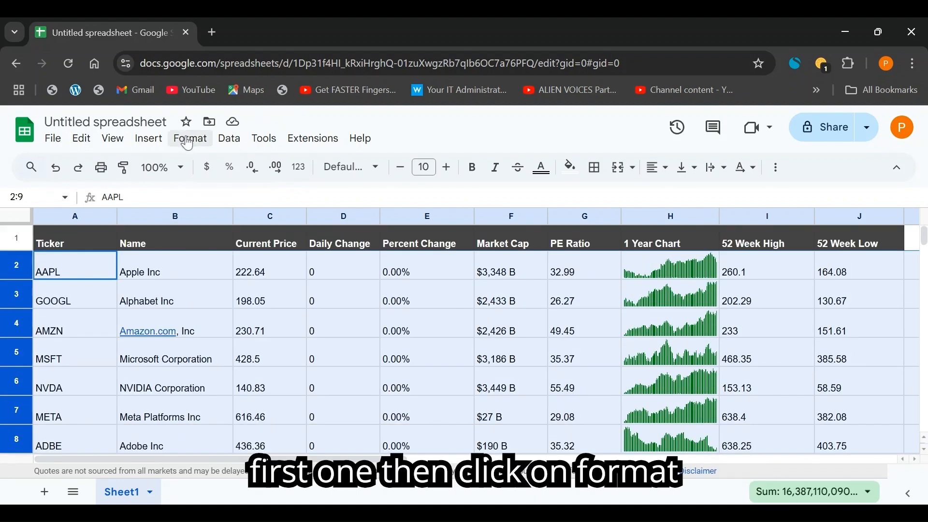
left_click(190, 139)
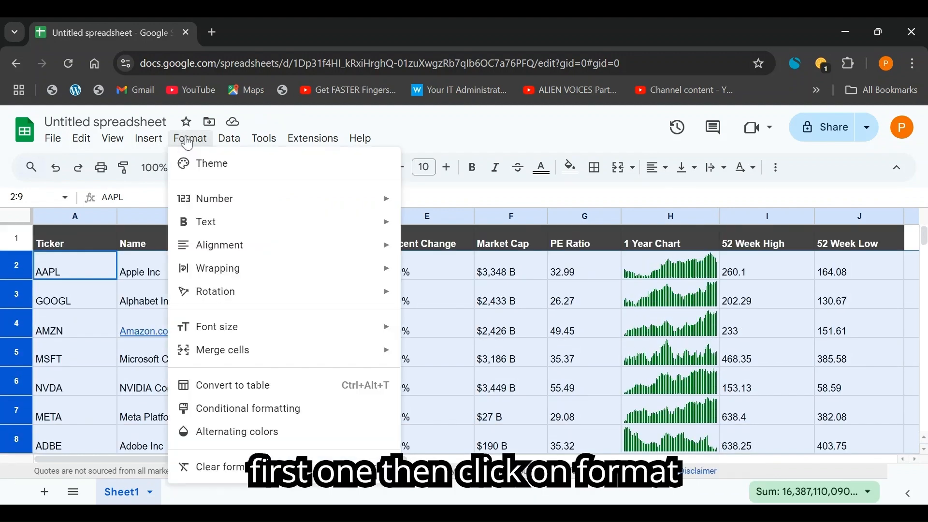
left_click(265, 432)
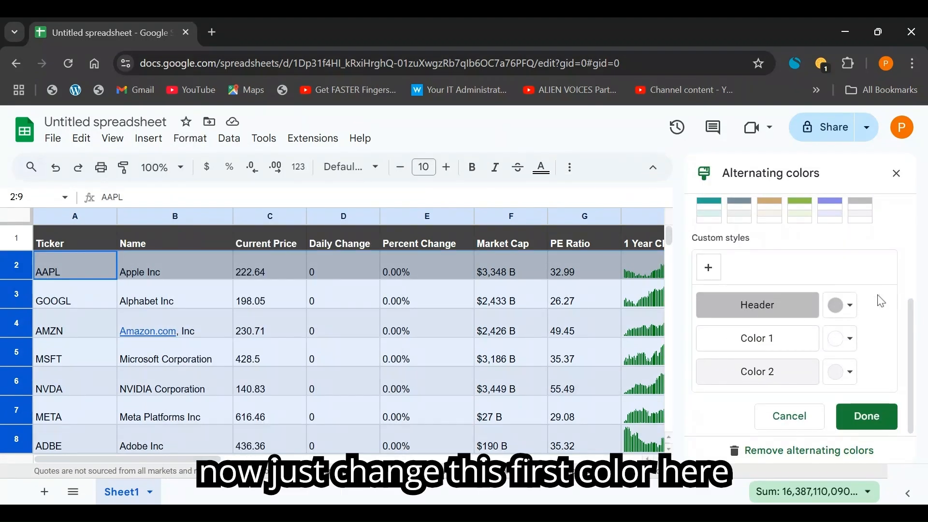
- Set the alternating colors' Header color to the same light gray as Color 2 and finish the style
left_click(854, 314)
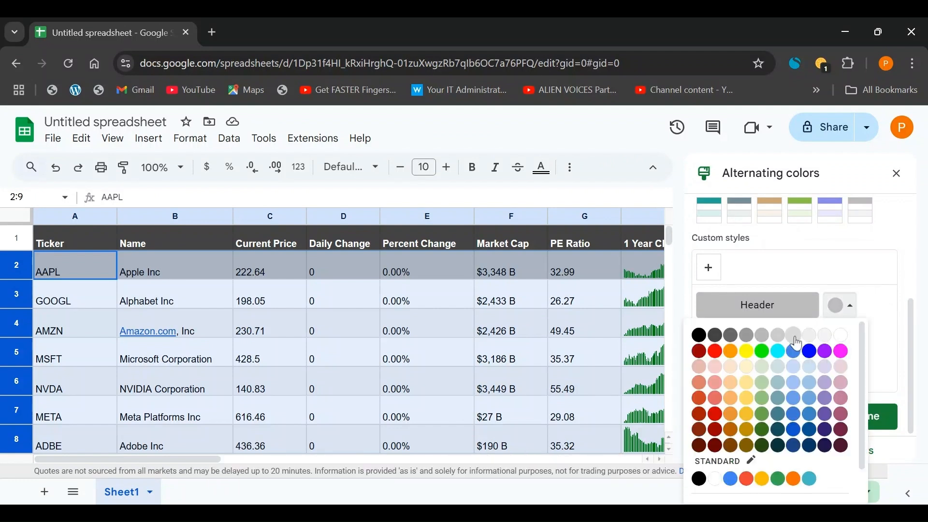
left_click(863, 382)
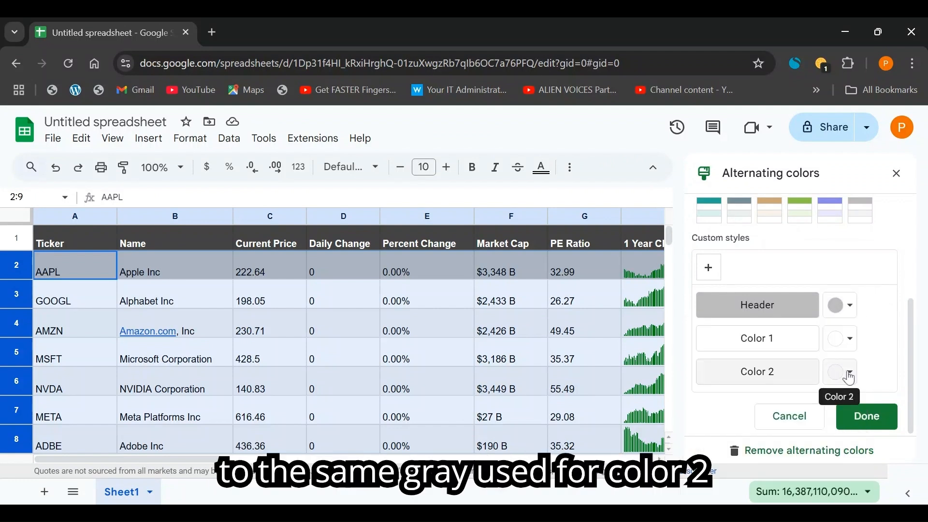
left_click(832, 308)
left_click(810, 335)
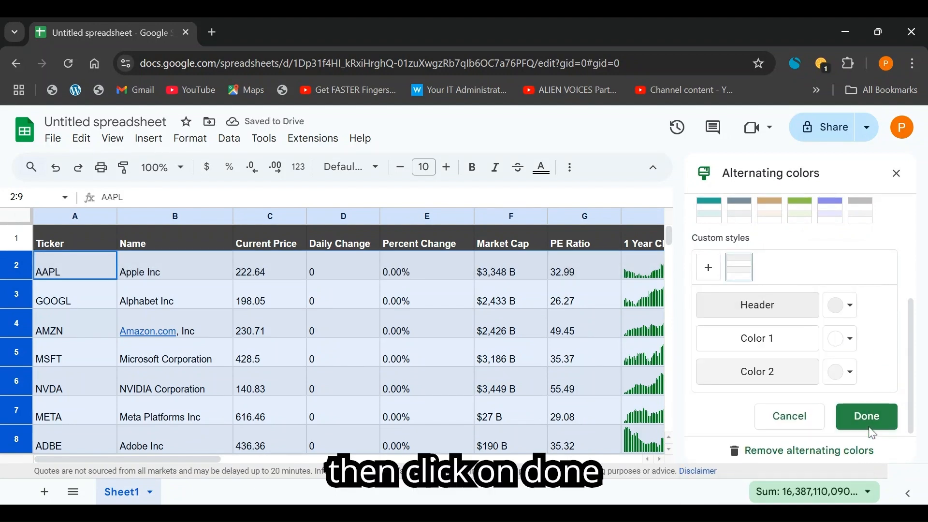
left_click(870, 424)
left_click(633, 300)
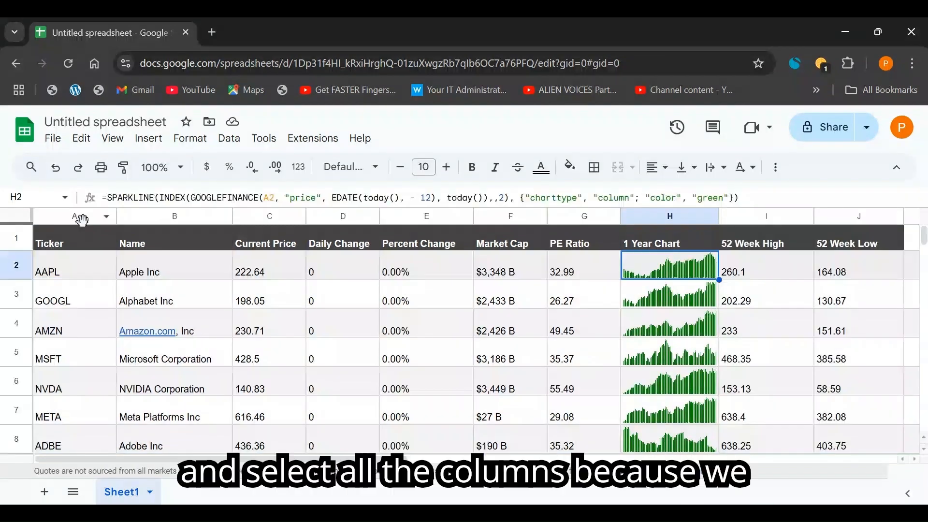
- Select columns A to J and align their contents vertically to the middle
left_click_drag(77, 218, 193, 218)
left_click_drag(246, 202, 831, 213)
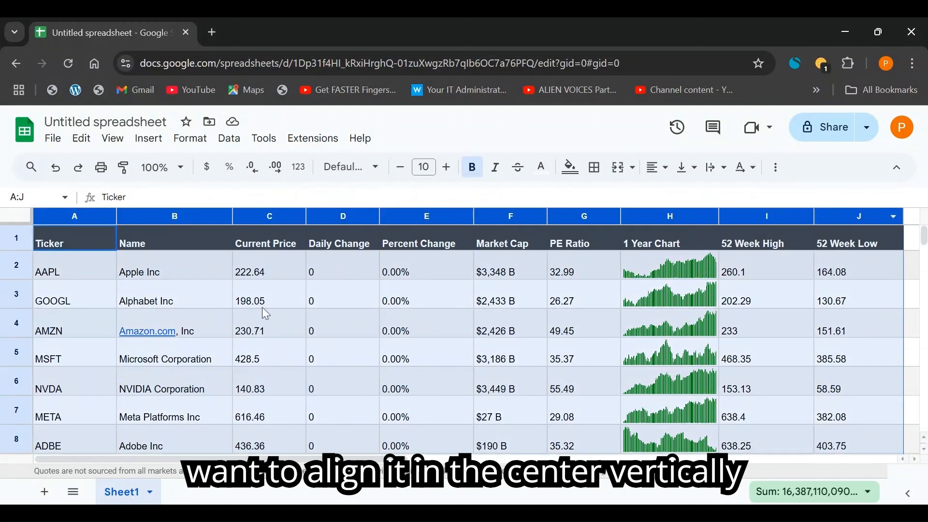
left_click(691, 170)
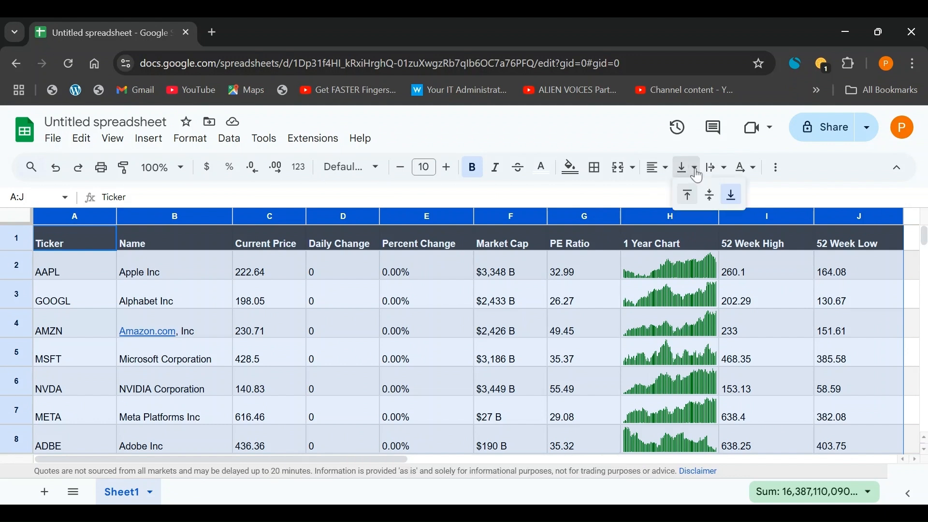
left_click(712, 196)
left_click(427, 294)
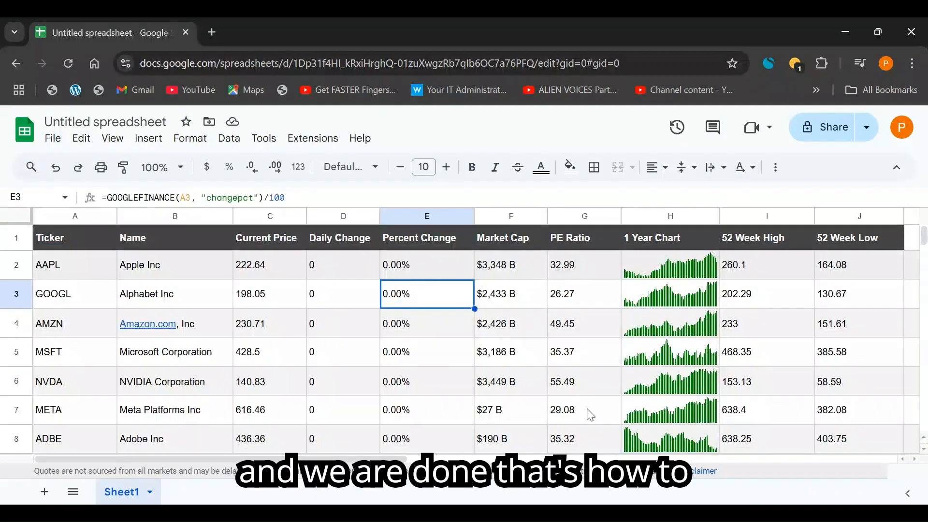
left_click(531, 328)
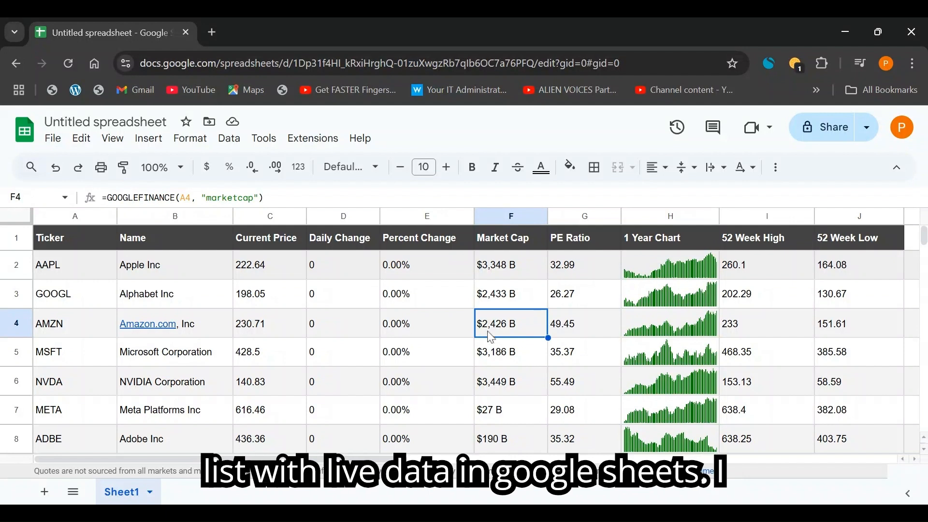
left_click(431, 301)
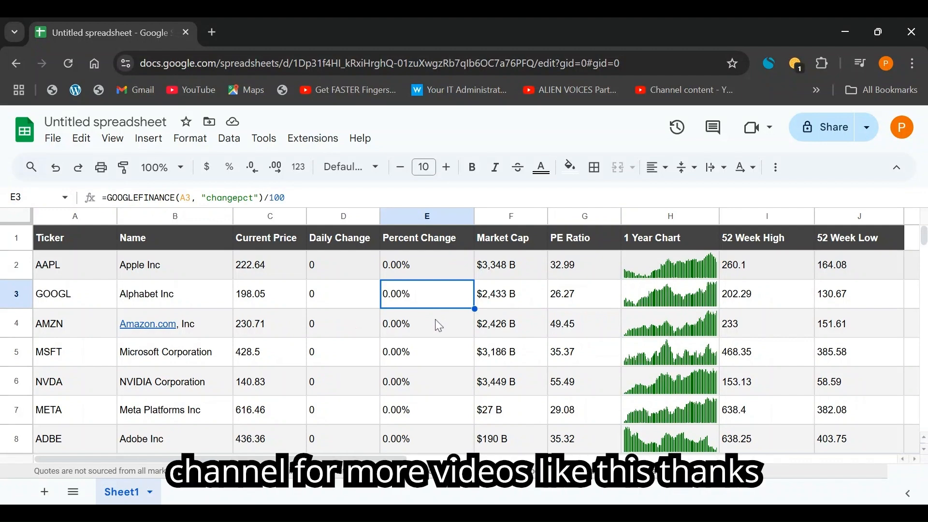
scroll(437, 323, "down", 2)
scroll(438, 323, "up", 2)
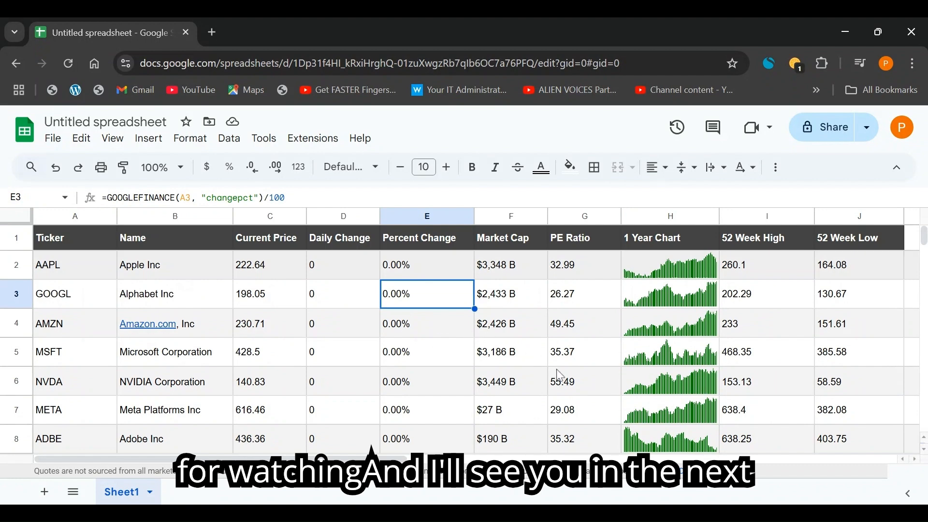